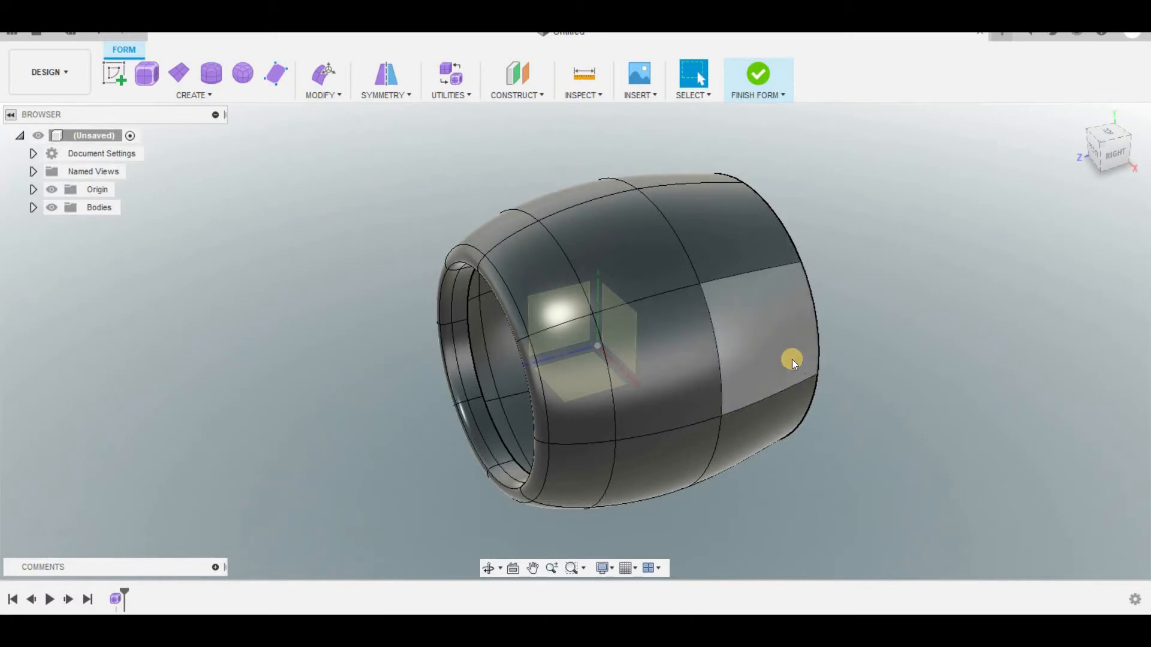
# Try deleting a rear side face from the hollow form
pyautogui.rightClick(747, 342)
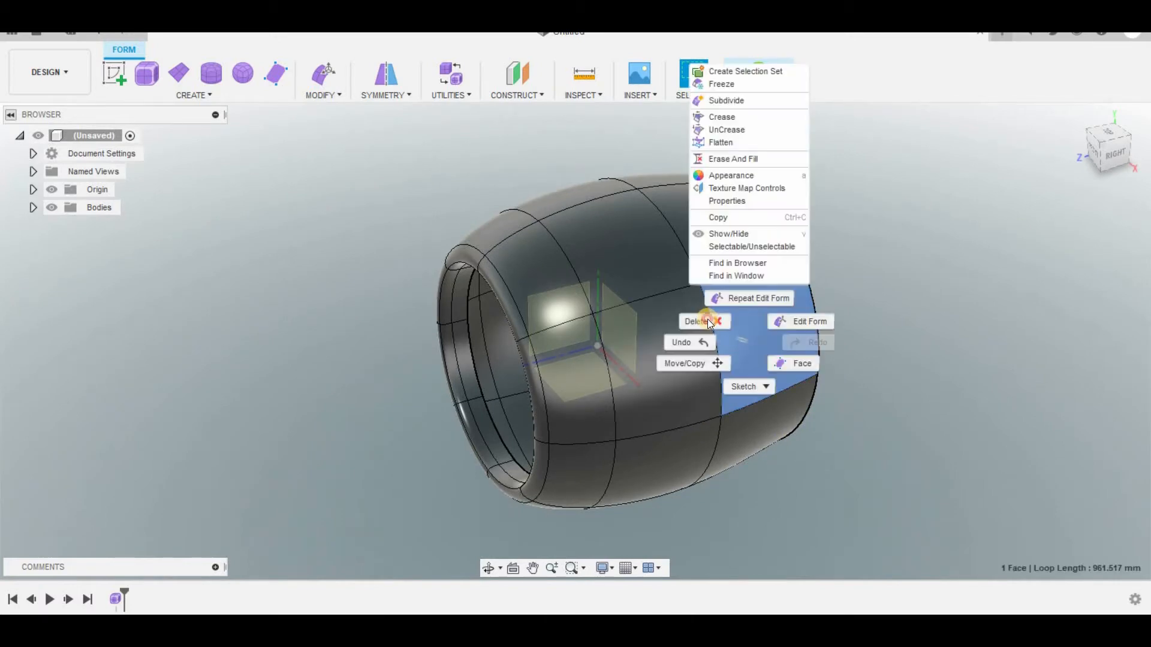
pyautogui.click(706, 321)
pyautogui.click(732, 399)
pyautogui.click(710, 433)
pyautogui.rightClick(645, 361)
pyautogui.click(681, 393)
pyautogui.click(1116, 287)
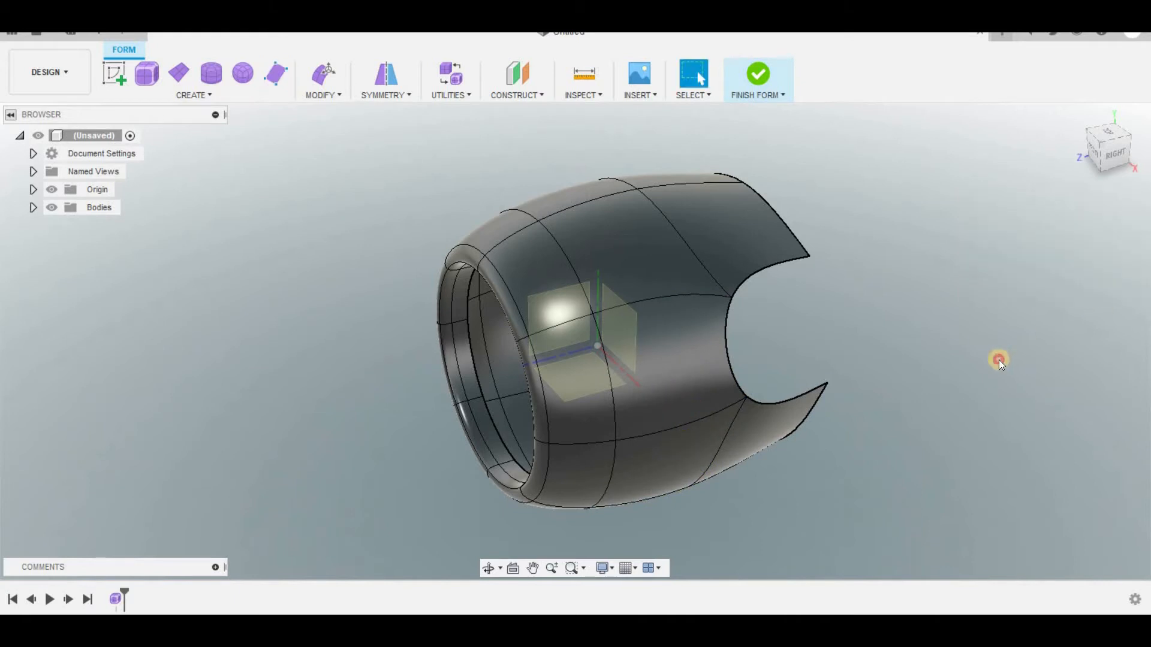
pyautogui.hotkey('ctrl', 'z')
# Try applying internal mirror symmetry to the form from one upper front side face
pyautogui.click(550, 314)
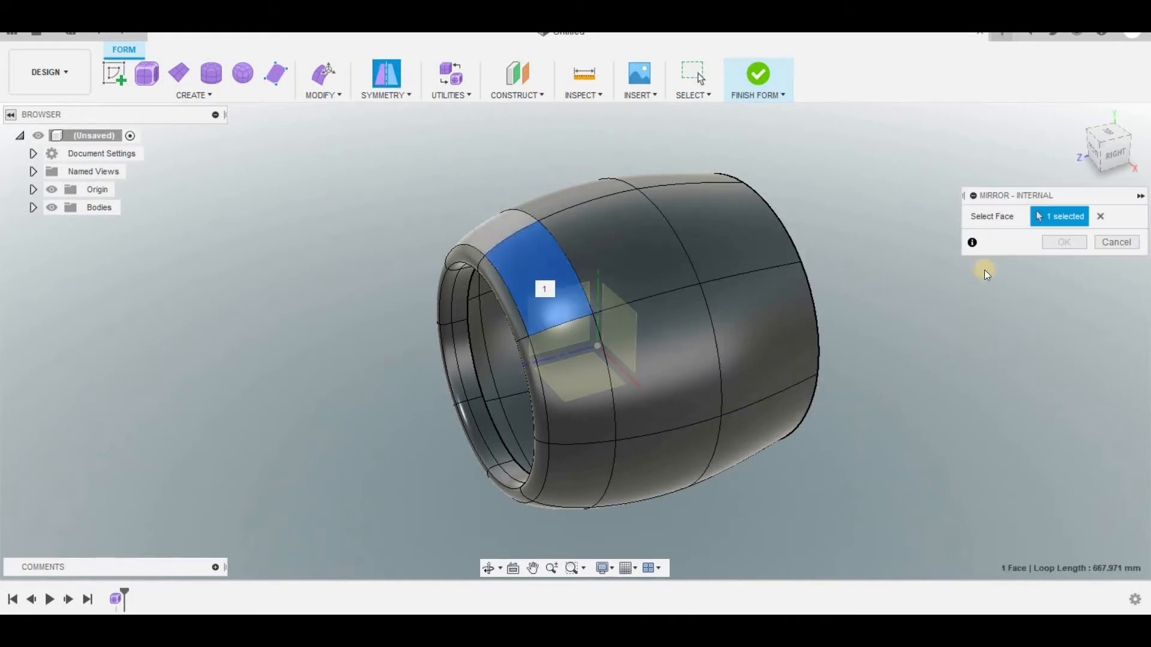
pyautogui.click(1071, 242)
pyautogui.click(697, 241)
# Try deleting a group of adjacent side faces from the form
pyautogui.keyDown('shift'); pyautogui.moveTo(621, 334); pyautogui.dragTo(522, 391, button='middle'); pyautogui.keyUp('shift')
pyautogui.click(522, 393)
pyautogui.keyDown('ctrl'); pyautogui.click(527, 452); pyautogui.keyUp('ctrl')
pyautogui.keyDown('ctrl'); pyautogui.click(611, 456); pyautogui.keyUp('ctrl')
pyautogui.keyDown('ctrl'); pyautogui.click(640, 404); pyautogui.keyUp('ctrl')
pyautogui.click(618, 452)
pyautogui.keyDown('ctrl'); pyautogui.click(612, 394); pyautogui.keyUp('ctrl')
pyautogui.press('Delete')
pyautogui.click(643, 401)
pyautogui.keyDown('shift'); pyautogui.moveTo(997, 106); pyautogui.dragTo(133, 132, button='middle'); pyautogui.keyUp('shift')
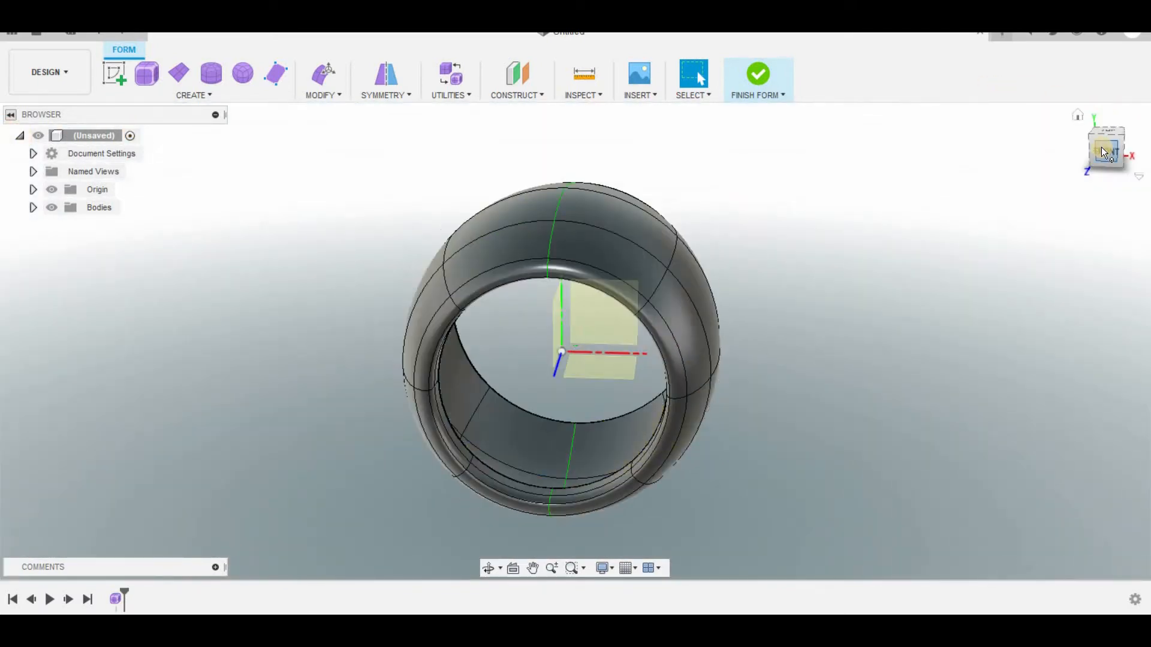
# Apply internal mirror symmetry across the form's vertical centre plane using a matching pair of upper front faces
pyautogui.keyDown('shift'); pyautogui.moveTo(1015, 154); pyautogui.dragTo(358, 70, button='middle'); pyautogui.keyUp('shift')
pyautogui.click(386, 75)
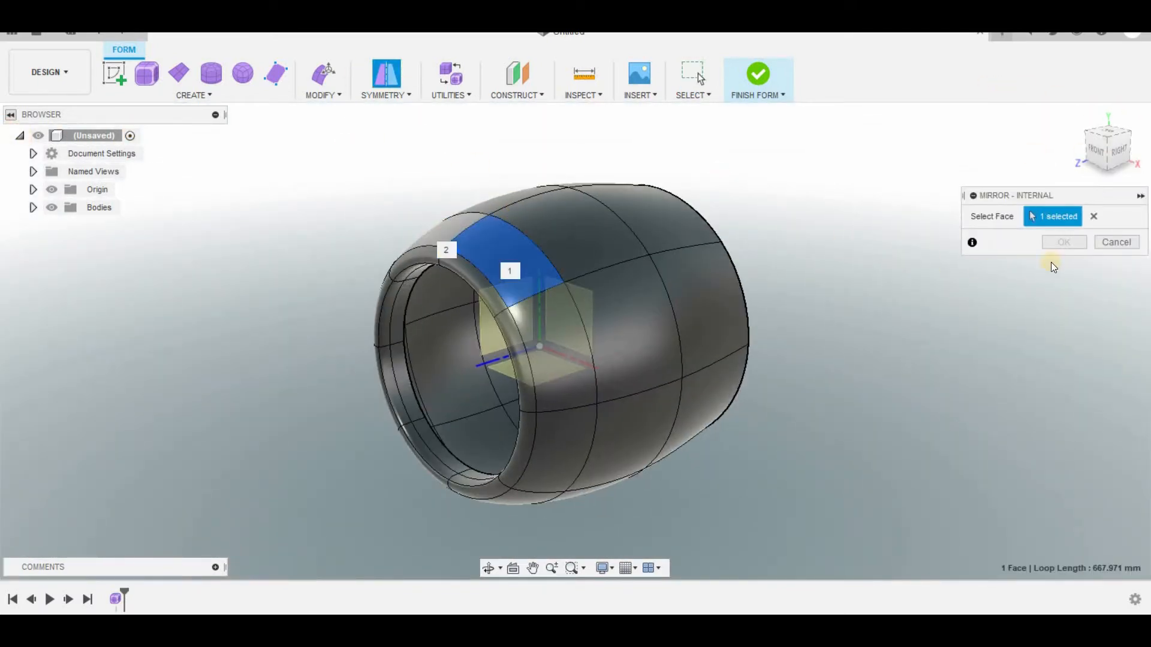
pyautogui.click(1064, 242)
# Flatten the form's sides with Edit Form by scaling the two outer side faces horizontally to about 0.3
pyautogui.click(1093, 155)
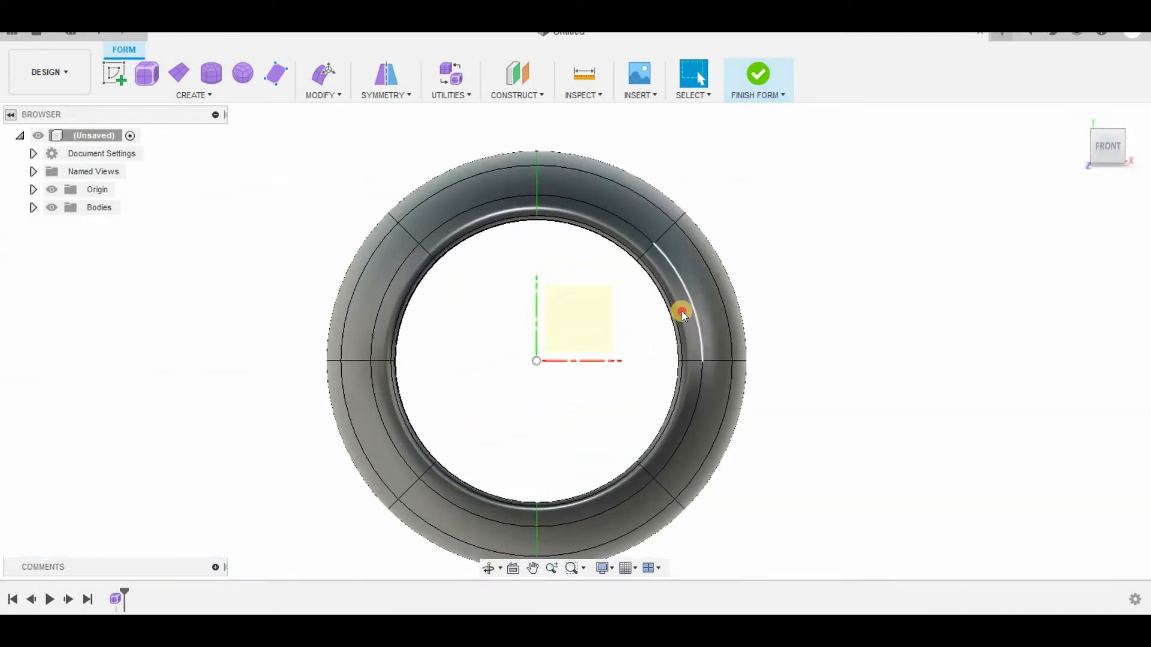
pyautogui.keyDown('shift'); pyautogui.click(689, 396); pyautogui.keyUp('shift')
pyautogui.rightClick(689, 396)
pyautogui.click(734, 375)
pyautogui.moveTo(699, 344)
pyautogui.mouseDown()
pyautogui.moveTo(685, 342)
pyautogui.moveTo(709, 334)
pyautogui.moveTo(682, 332)
pyautogui.mouseUp()
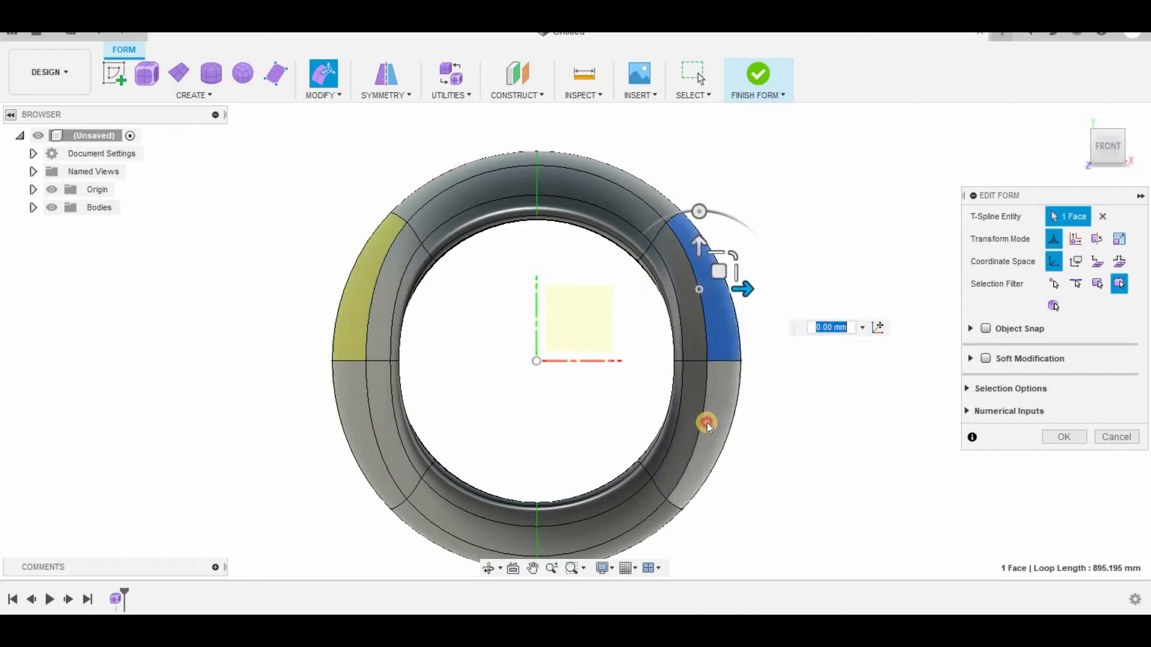
pyautogui.moveTo(730, 342); pyautogui.dragTo(687, 343)
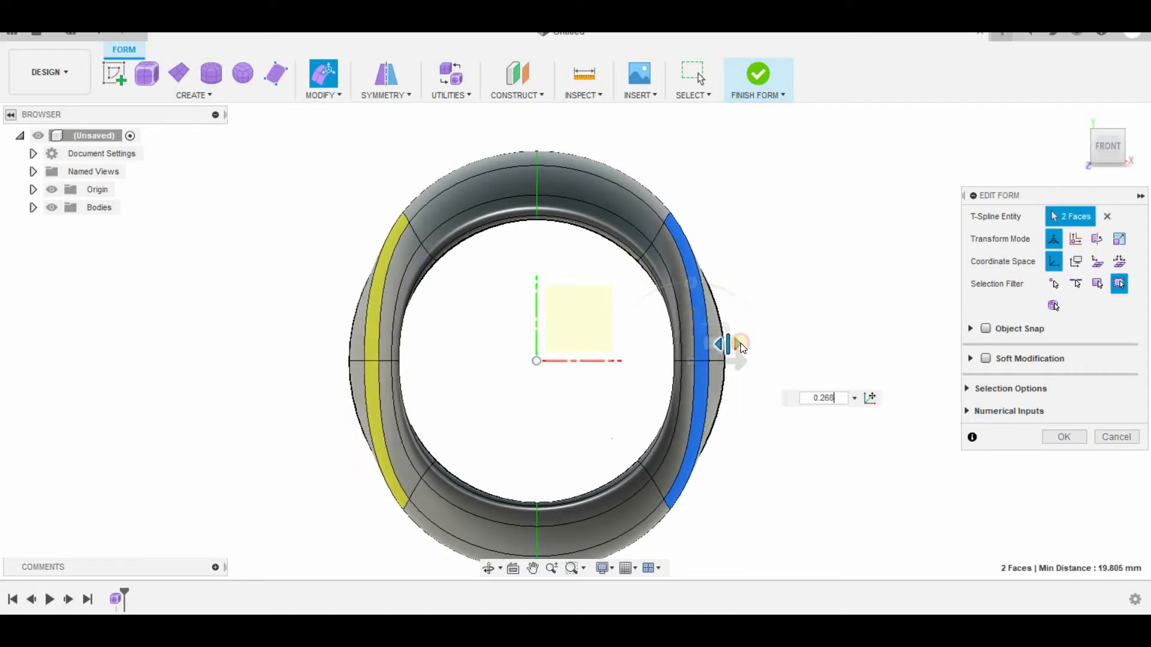
pyautogui.click(714, 335)
pyautogui.moveTo(722, 345); pyautogui.dragTo(740, 303)
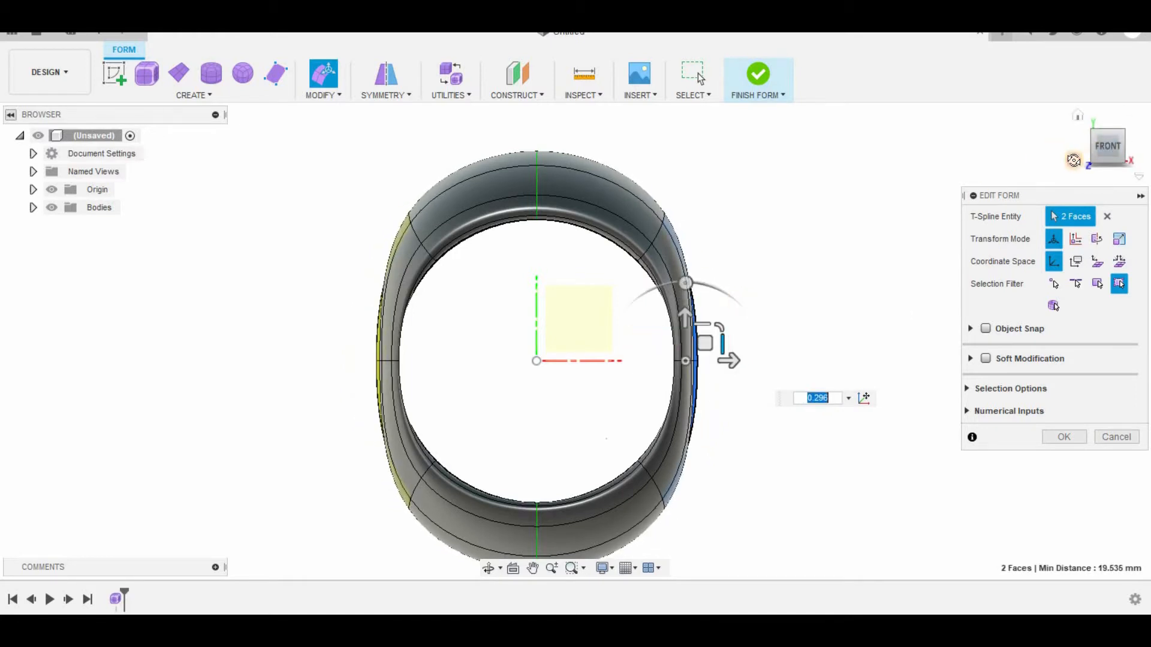
# Scale four adjacent side faces horizontally to even out the flattened sides
pyautogui.keyDown('shift'); pyautogui.moveTo(740, 303); pyautogui.dragTo(725, 430, button='middle'); pyautogui.keyUp('shift')
pyautogui.click(670, 426)
pyautogui.keyDown('shift'); pyautogui.click(680, 327); pyautogui.keyUp('shift')
pyautogui.moveTo(696, 371); pyautogui.dragTo(657, 426)
pyautogui.keyDown('shift'); pyautogui.click(657, 425); pyautogui.keyUp('shift')
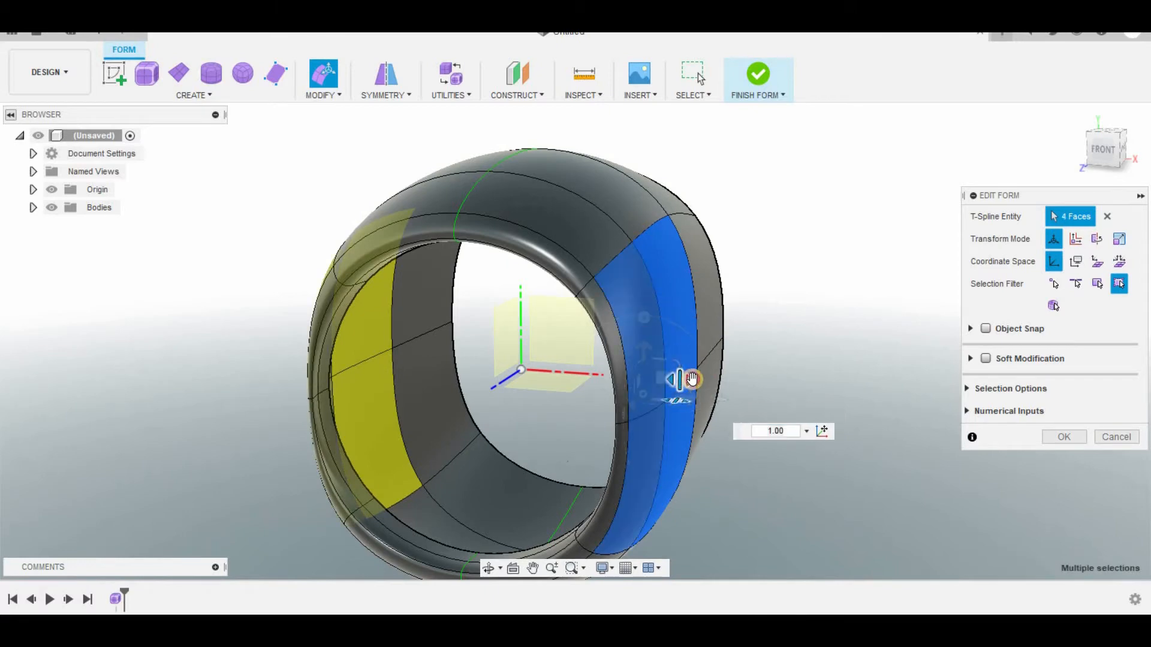
pyautogui.click(715, 319)
# Adjust the shape of the upper faces beside the form's top centreline by scaling them slightly
pyautogui.click(531, 206)
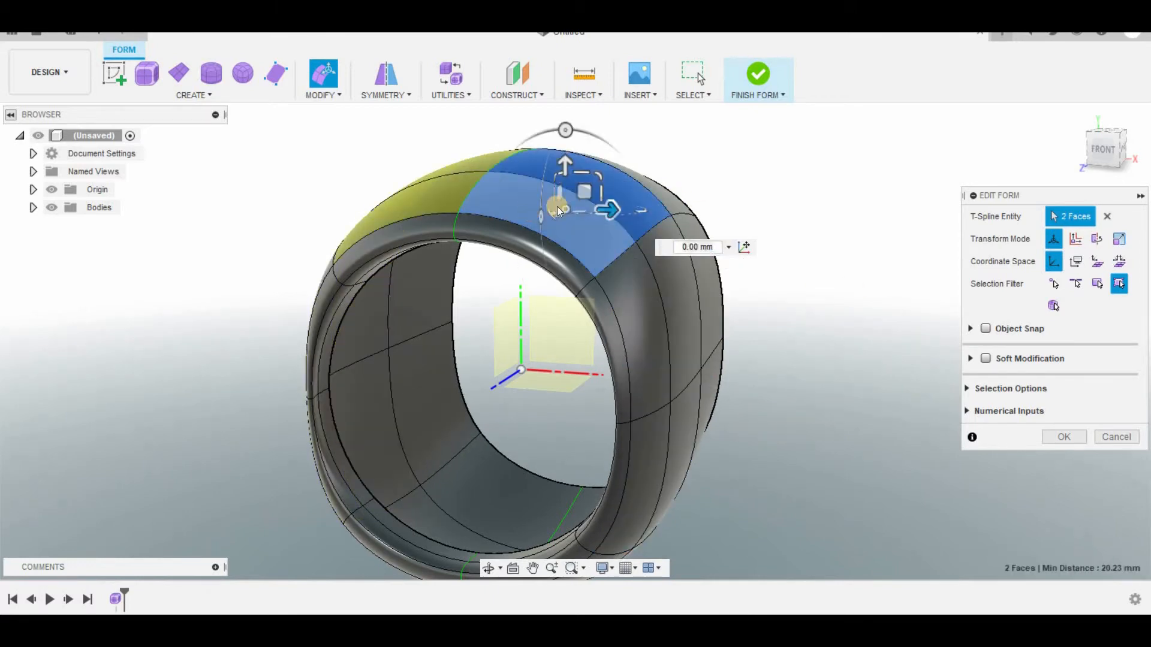
pyautogui.moveTo(558, 182); pyautogui.dragTo(596, 149)
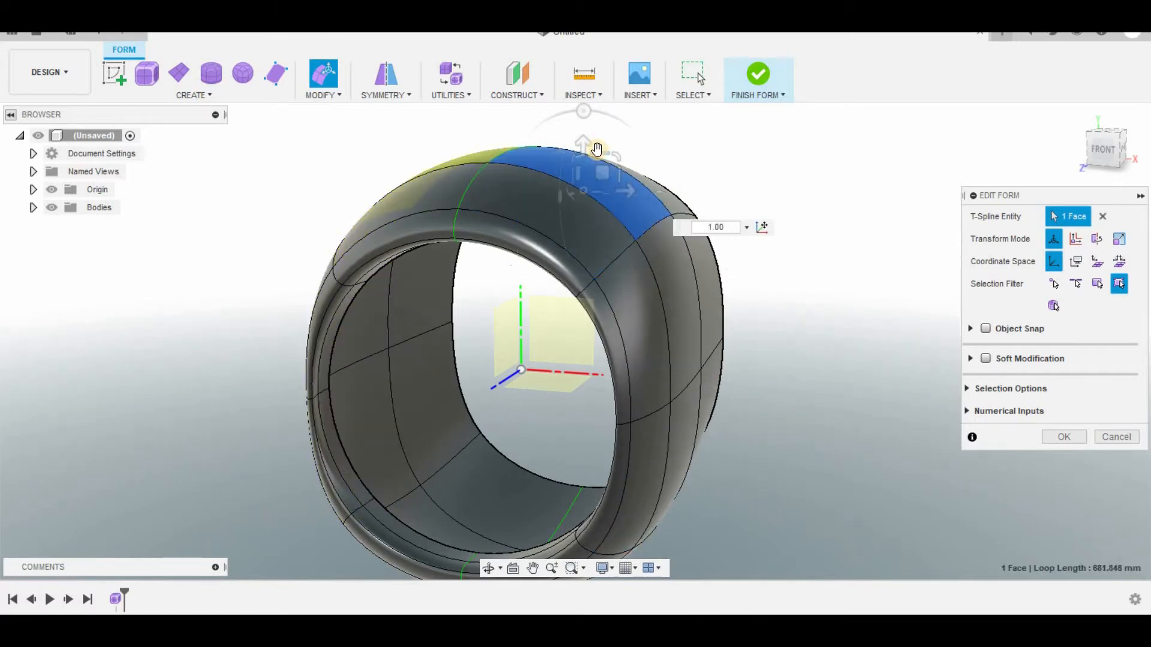
pyautogui.click(663, 196)
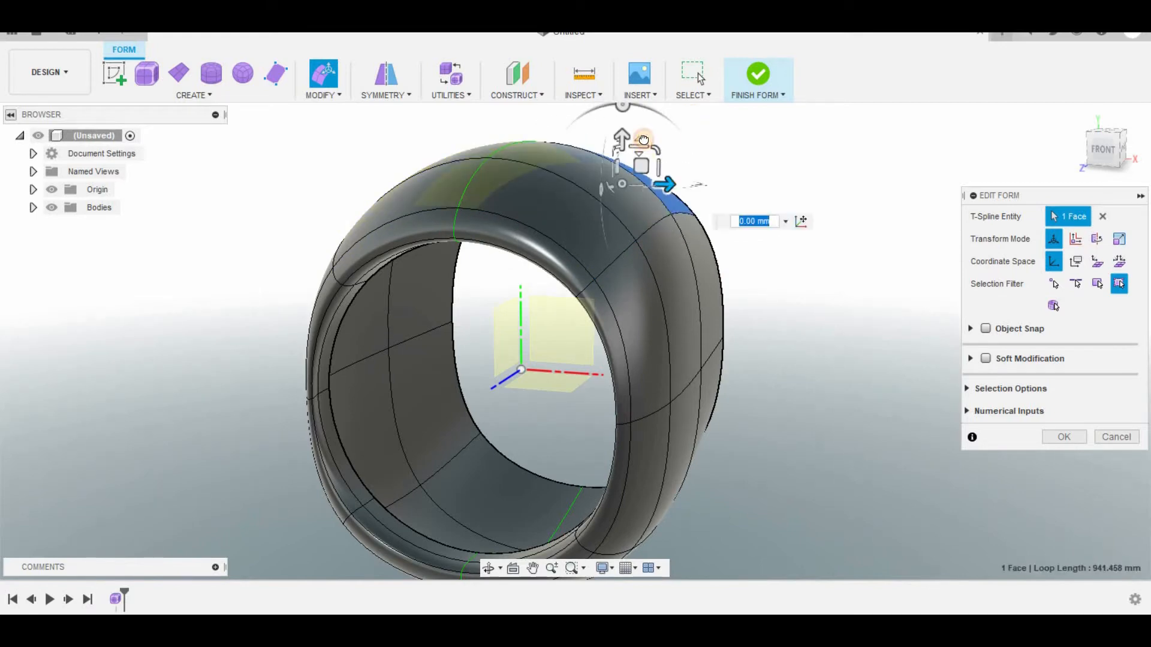
# Try deleting both the middle and lower rear side faces
pyautogui.scroll(-3, 689, 480)
pyautogui.keyDown('shift'); pyautogui.moveTo(689, 479); pyautogui.dragTo(671, 457, button='middle'); pyautogui.keyUp('shift')
pyautogui.click(671, 459)
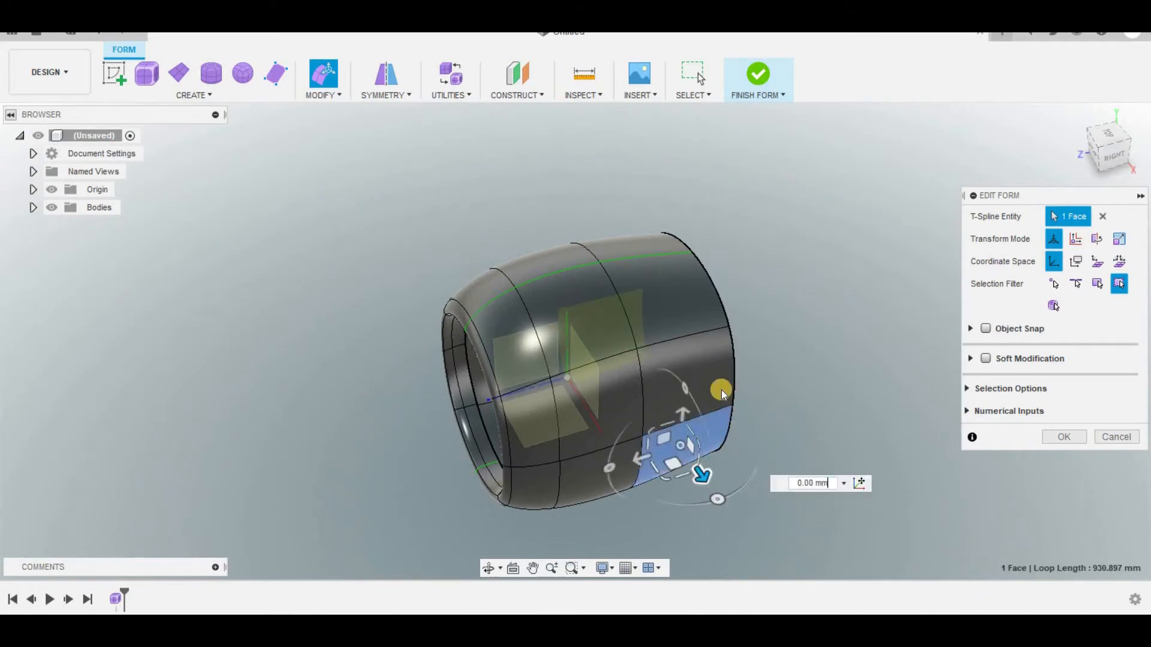
pyautogui.keyDown('shift'); pyautogui.click(717, 386); pyautogui.keyUp('shift')
pyautogui.rightClick(745, 418)
pyautogui.click(658, 360)
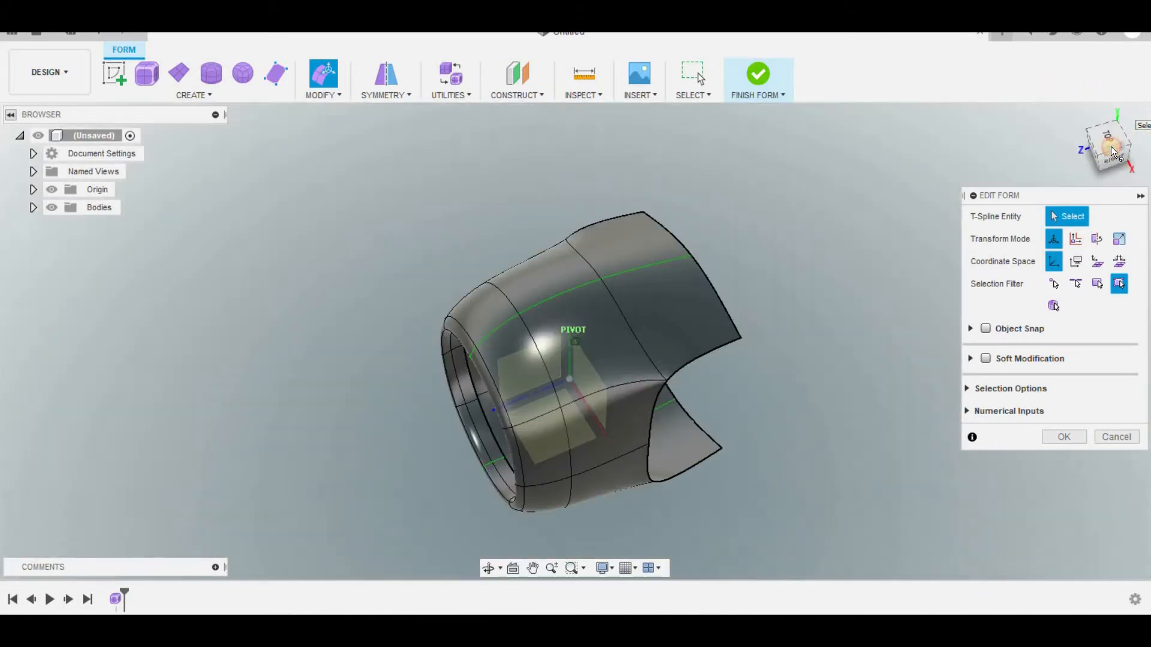
pyautogui.hotkey('ctrl', 'z')
# Delete only the rear middle side face, with its mirrored counterpart
pyautogui.click(699, 384)
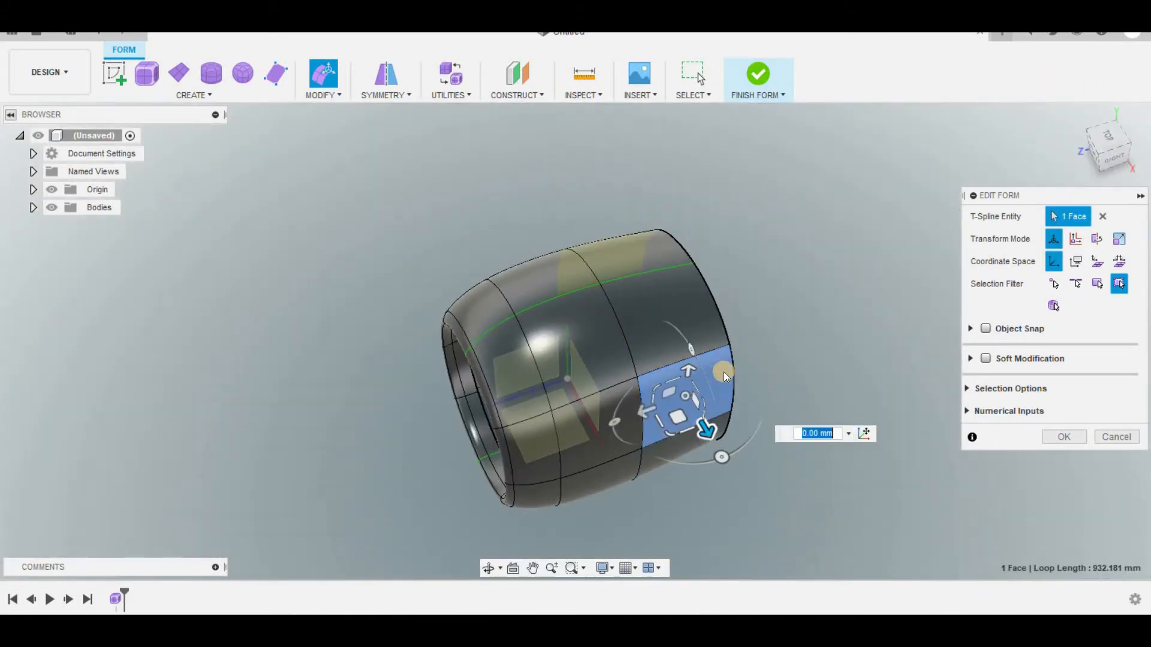
pyautogui.press('Delete')
# Pull the lower rear corner vertex of the side cutout backward about 197 mm to form a point
pyautogui.moveTo(1109, 144)
pyautogui.mouseDown()
pyautogui.moveTo(1048, 108)
pyautogui.moveTo(1000, 98)
pyautogui.moveTo(1030, 138)
pyautogui.moveTo(1080, 125)
pyautogui.moveTo(1103, 133)
pyautogui.mouseUp()
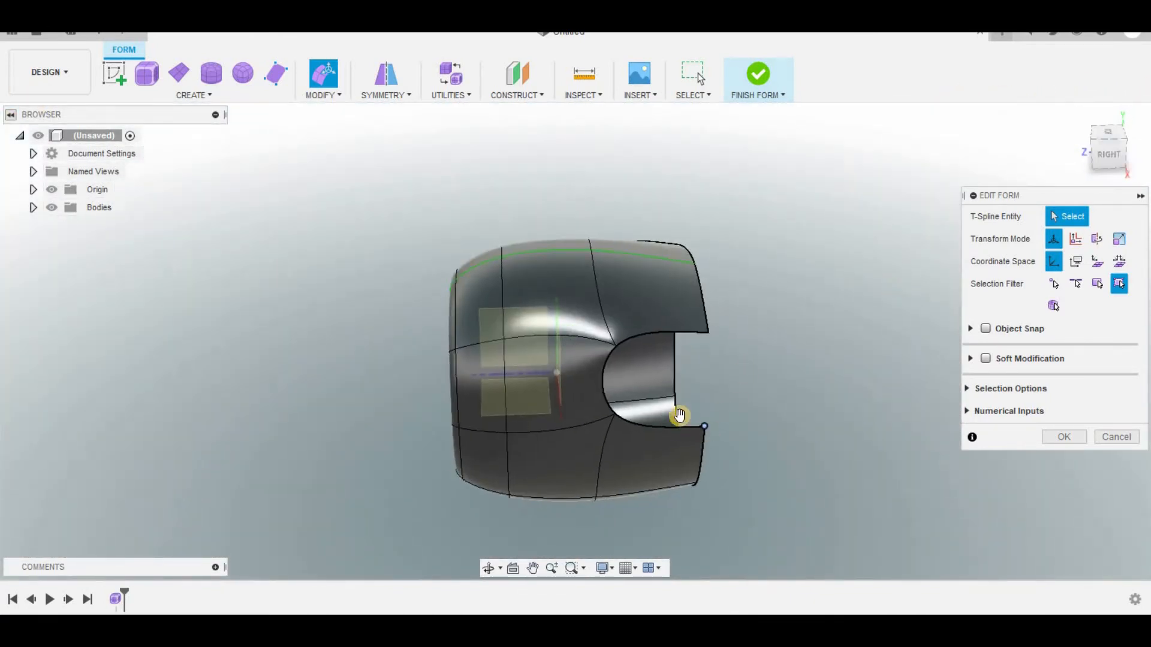
pyautogui.moveTo(749, 419); pyautogui.dragTo(750, 416)
pyautogui.click(1113, 163)
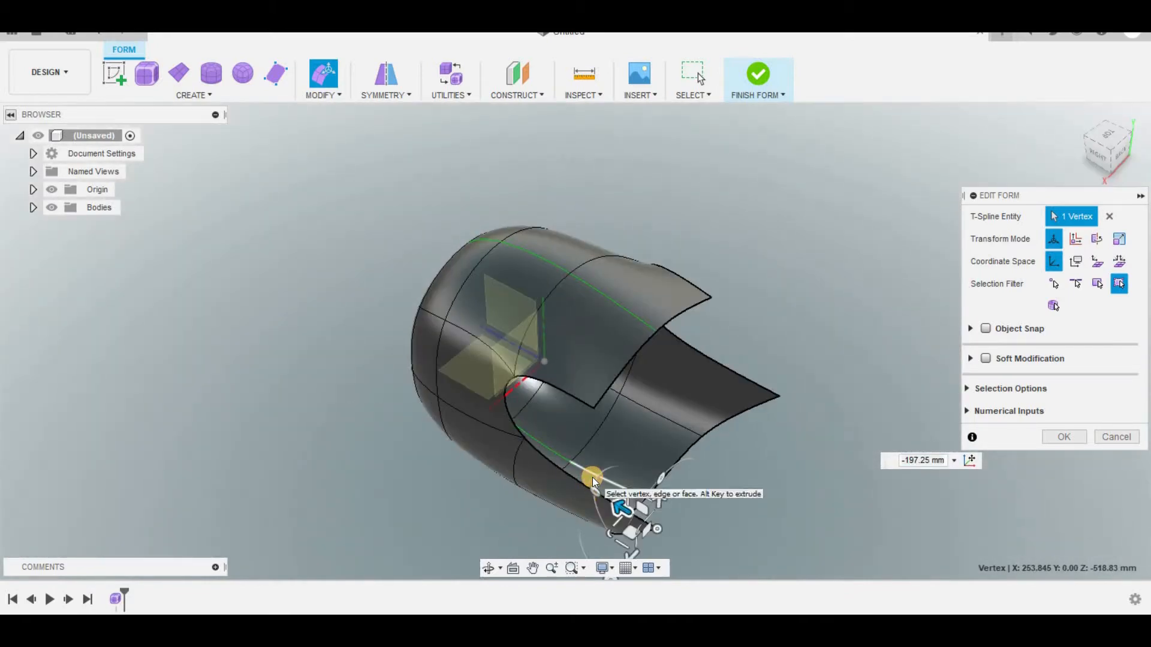
pyautogui.click(617, 499)
pyautogui.moveTo(618, 499); pyautogui.dragTo(703, 477)
# Taper the upper rear section into a single rear point by reshaping its corner vertices
pyautogui.click(1117, 154)
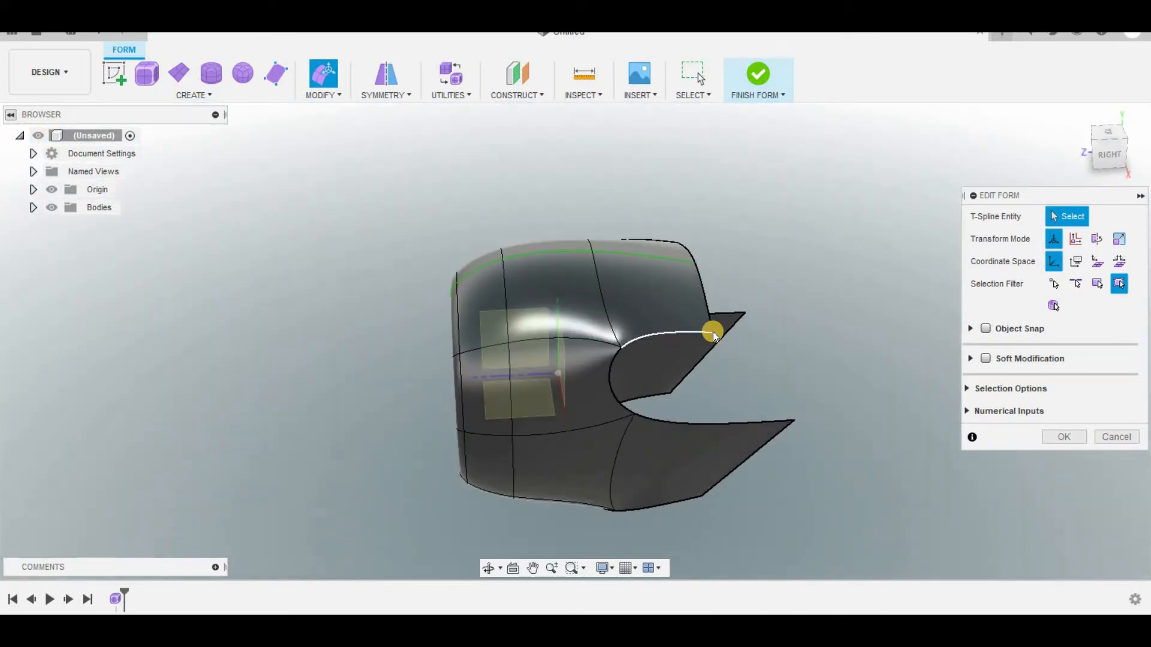
pyautogui.rightClick(715, 335)
pyautogui.click(652, 258)
pyautogui.moveTo(611, 243); pyautogui.dragTo(713, 207)
pyautogui.click(462, 202)
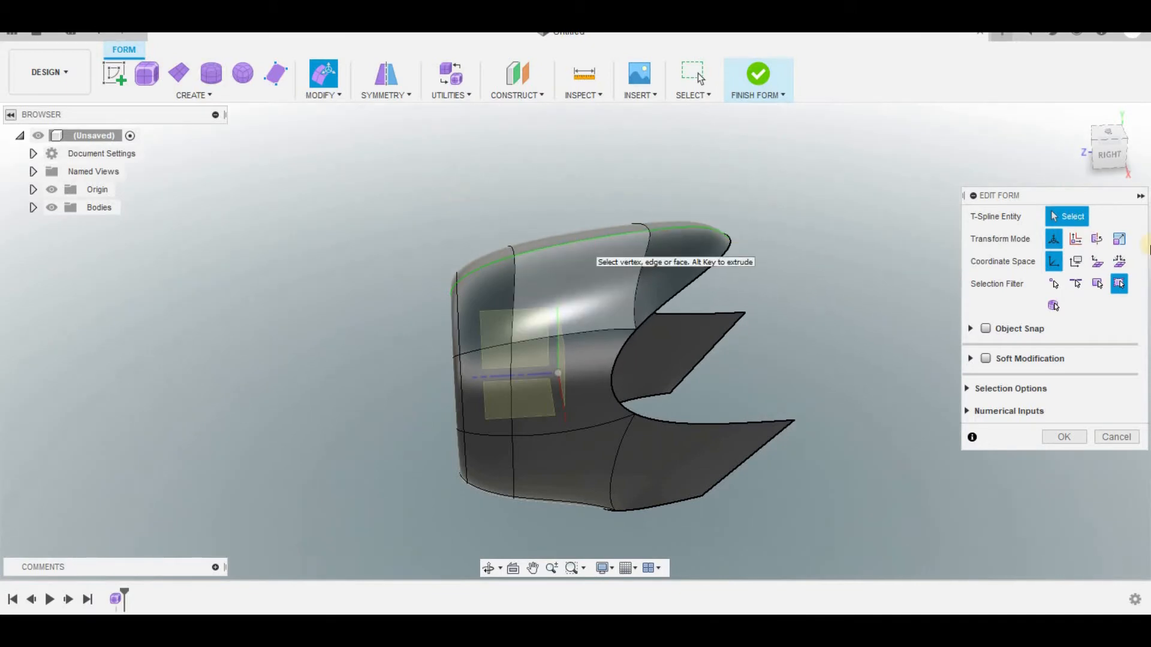
# Move the bottom centre vertex of the rear edge forward along the form's axis in the side view
pyautogui.click(1109, 155)
pyautogui.moveTo(596, 469); pyautogui.dragTo(610, 457)
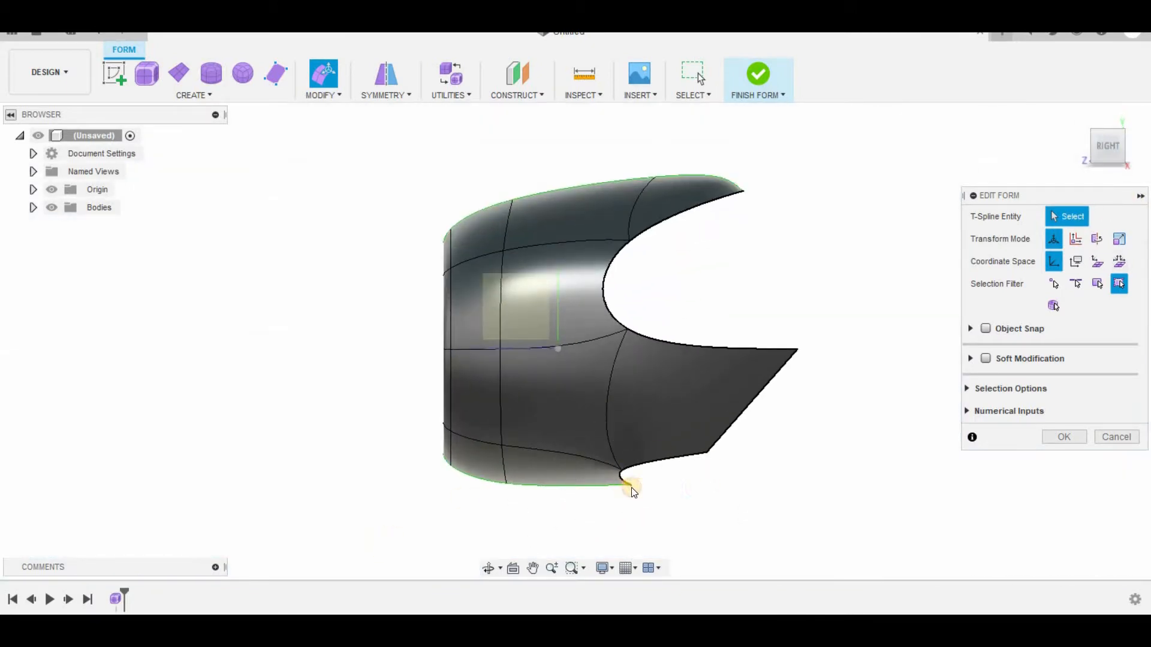
pyautogui.click(633, 486)
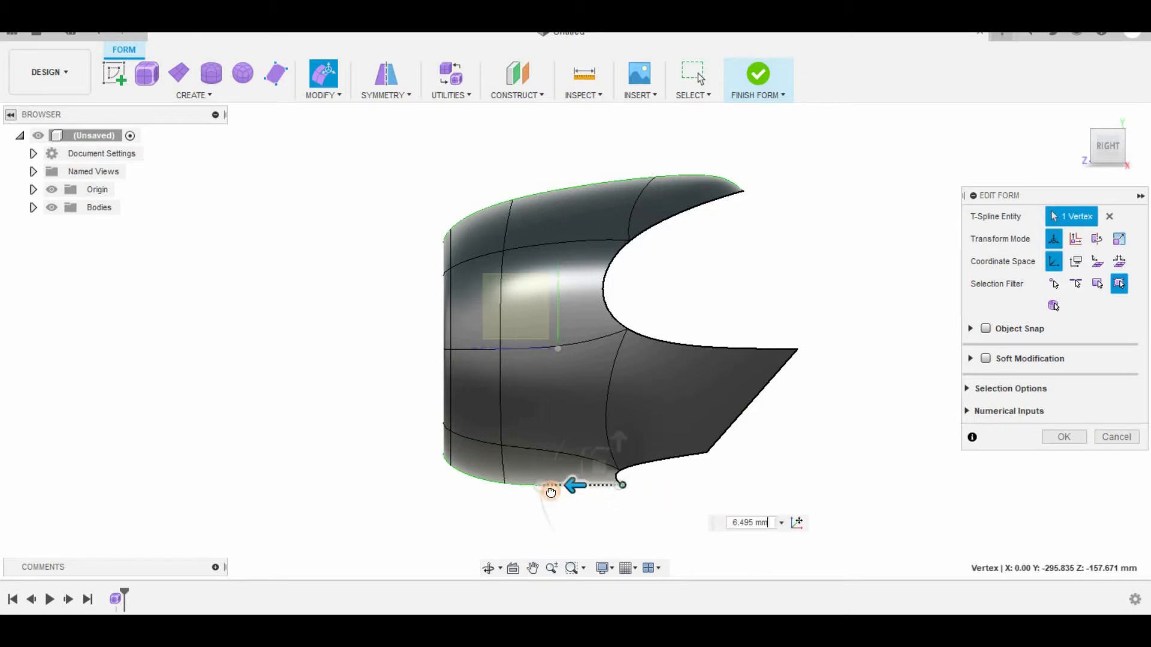
pyautogui.click(667, 507)
# Delete the pointed lower rear side faces, with their mirrored counterpart
pyautogui.keyDown('shift'); pyautogui.moveTo(668, 507); pyautogui.dragTo(591, 418, button='middle'); pyautogui.keyUp('shift')
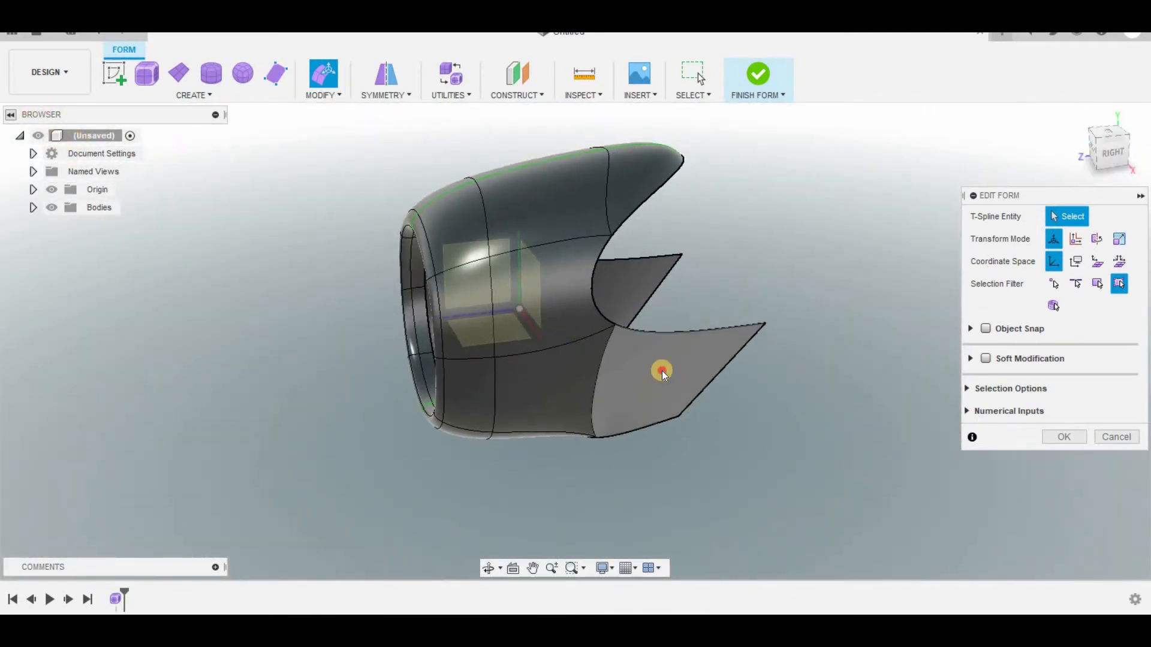
pyautogui.click(718, 358)
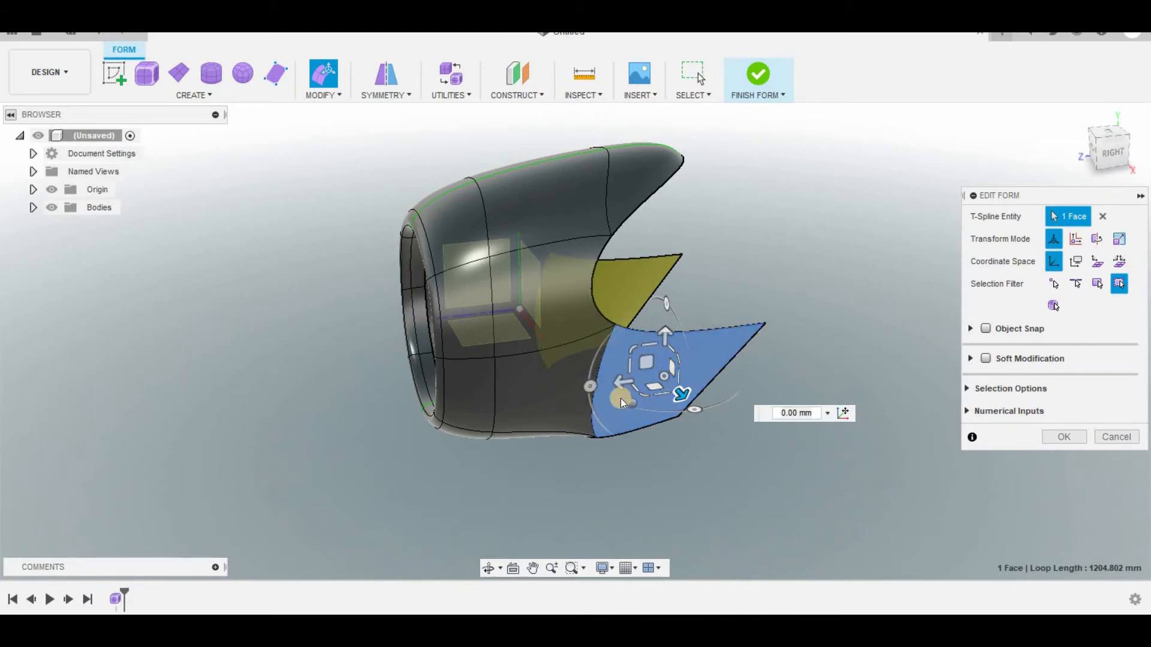
pyautogui.click(605, 383)
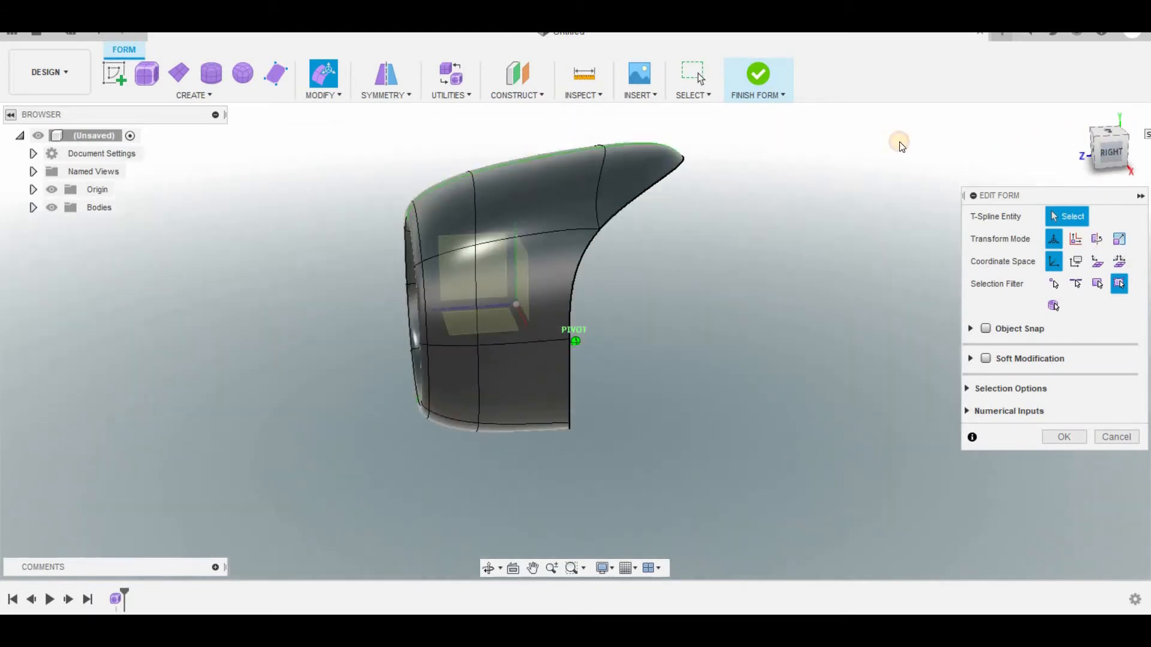
# Pull the rear tip vertex up and back, and move the top centreline vertex ahead of it forward about 252 mm
pyautogui.click(676, 162)
pyautogui.click(684, 157)
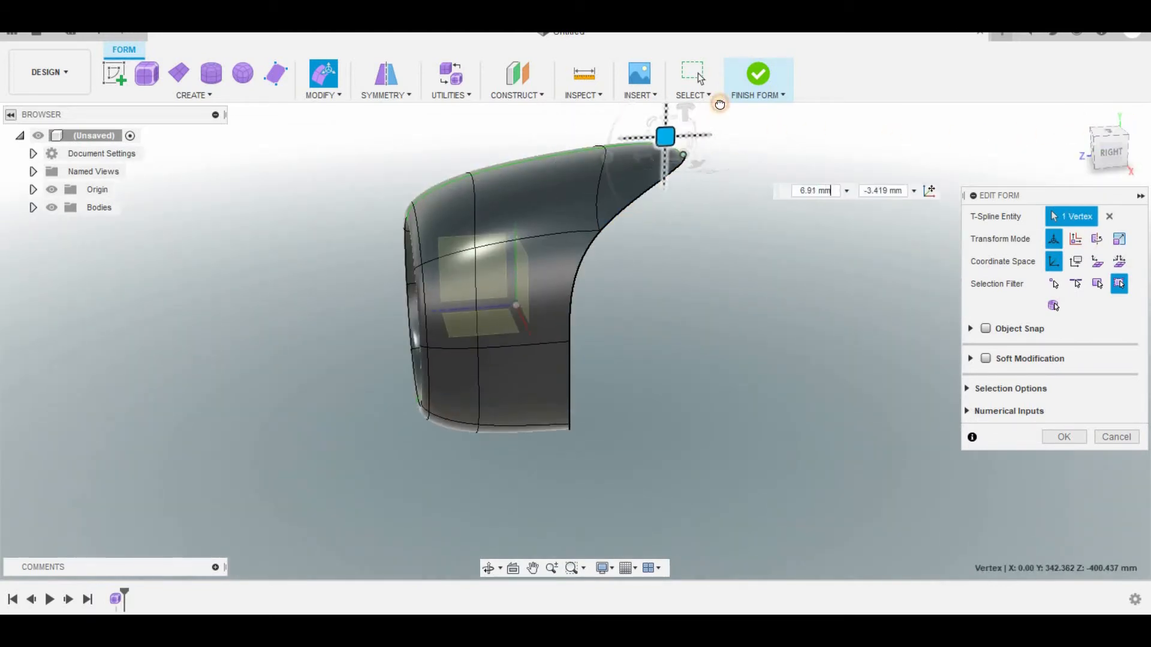
pyautogui.moveTo(683, 157); pyautogui.dragTo(717, 131)
pyautogui.click(617, 142)
pyautogui.moveTo(591, 124); pyautogui.dragTo(483, 131)
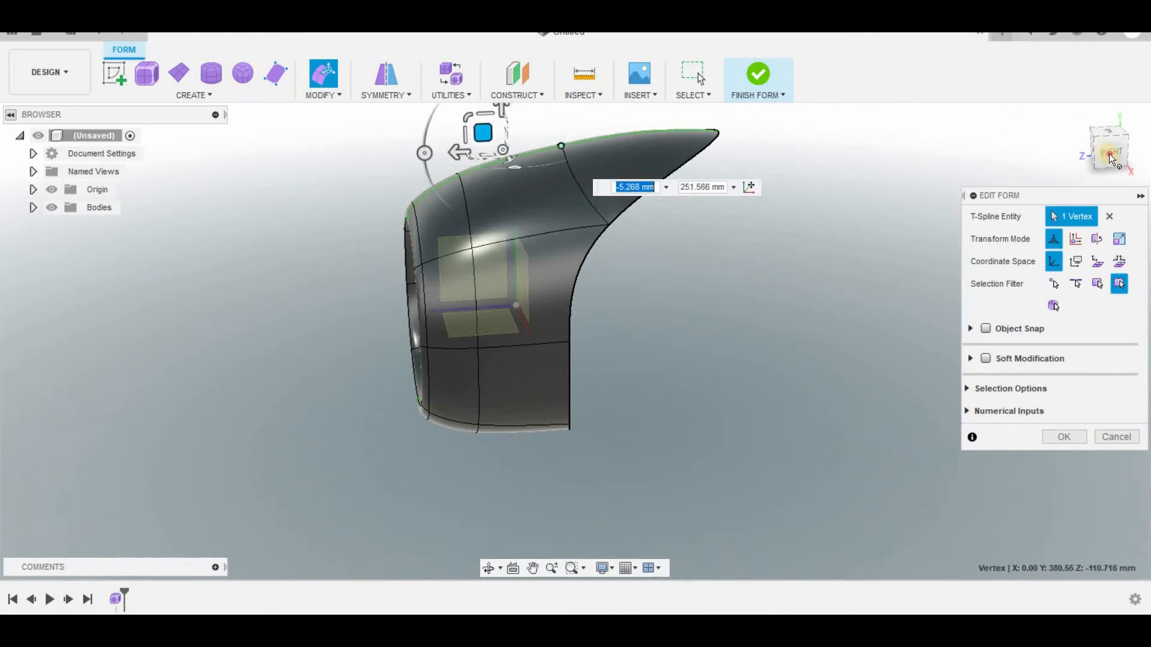
# Refine the upper side profile by adjusting its vertices and pulling the rear tip back about 88 mm and up about 27 mm
pyautogui.click(1110, 153)
pyautogui.scroll(3, 562, 246)
pyautogui.moveTo(494, 246); pyautogui.dragTo(455, 263)
pyautogui.click(752, 253)
pyautogui.moveTo(733, 238); pyautogui.dragTo(687, 276)
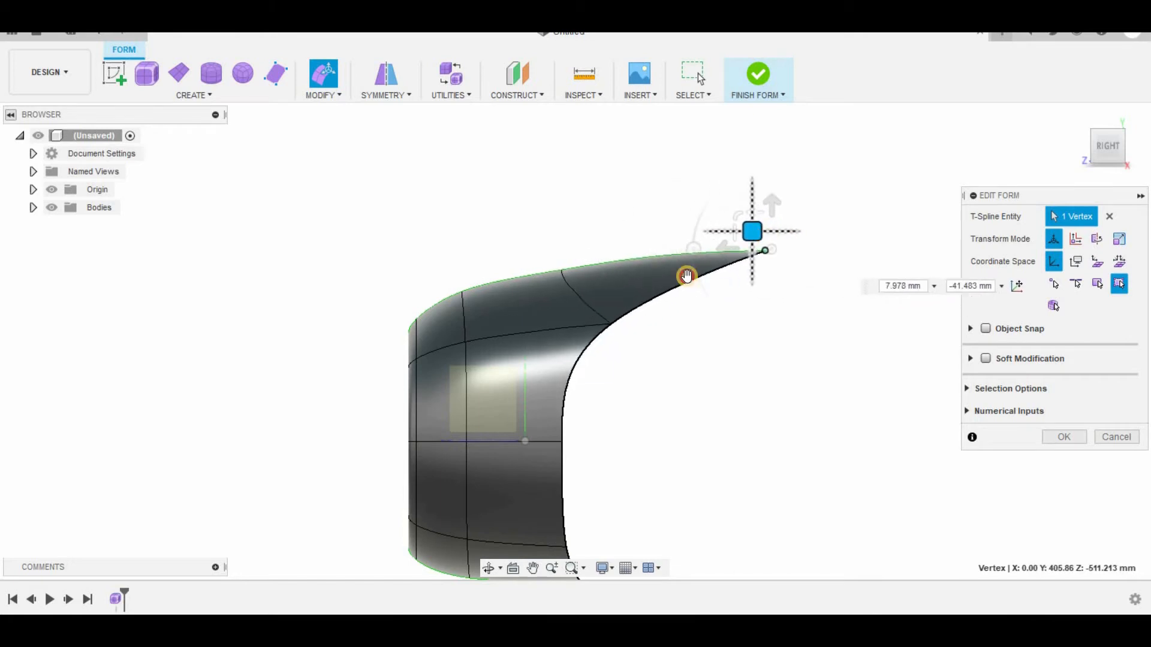
pyautogui.moveTo(595, 308); pyautogui.dragTo(827, 212)
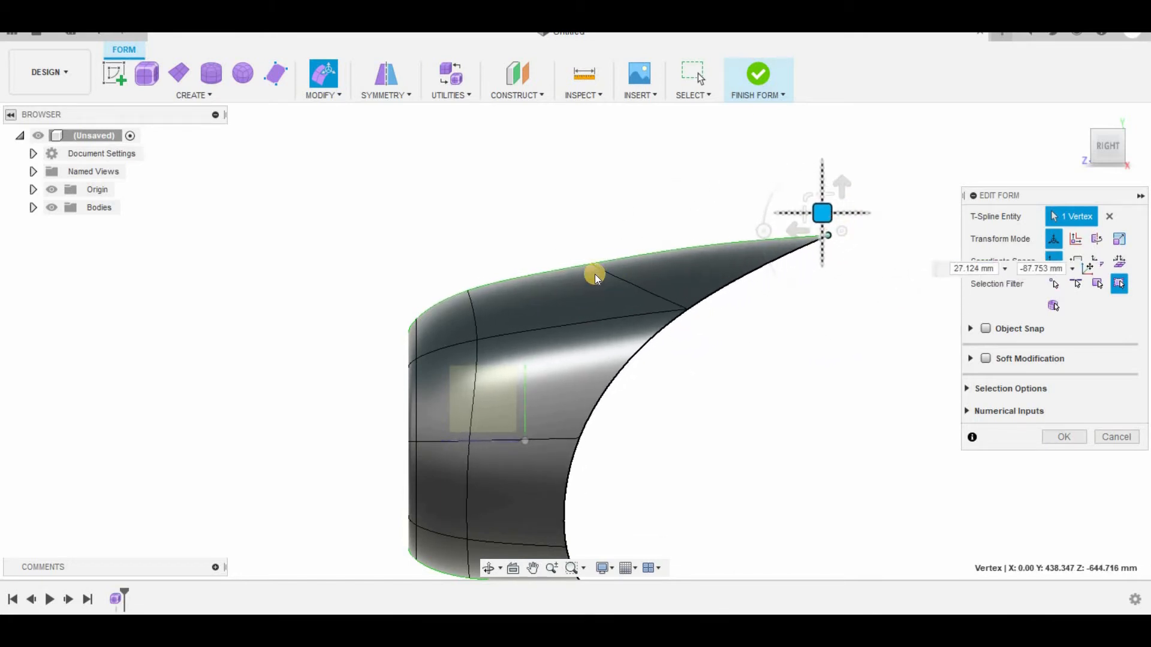
pyautogui.click(587, 261)
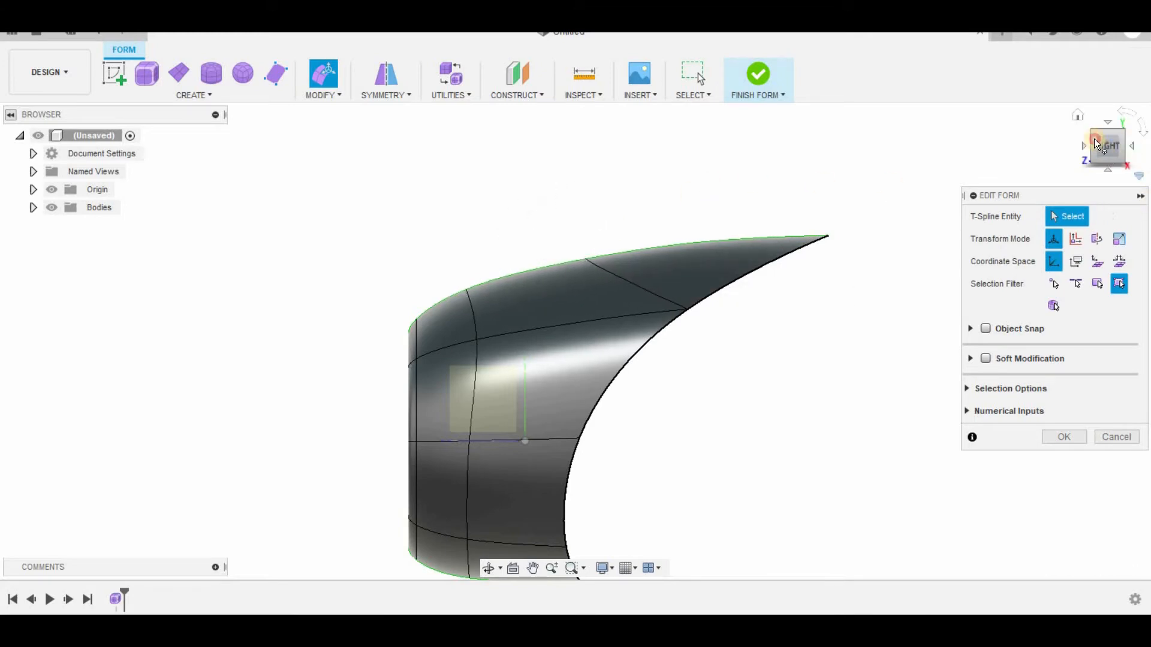
# Insert edges on both sides of the lower side edge loop in Simple mode at location 0.056
pyautogui.click(1096, 143)
pyautogui.keyDown('shift'); pyautogui.moveTo(122, 167); pyautogui.dragTo(835, 229, button='middle'); pyautogui.keyUp('shift')
pyautogui.scroll(-2, 438, 437)
pyautogui.scroll(3, 444, 431)
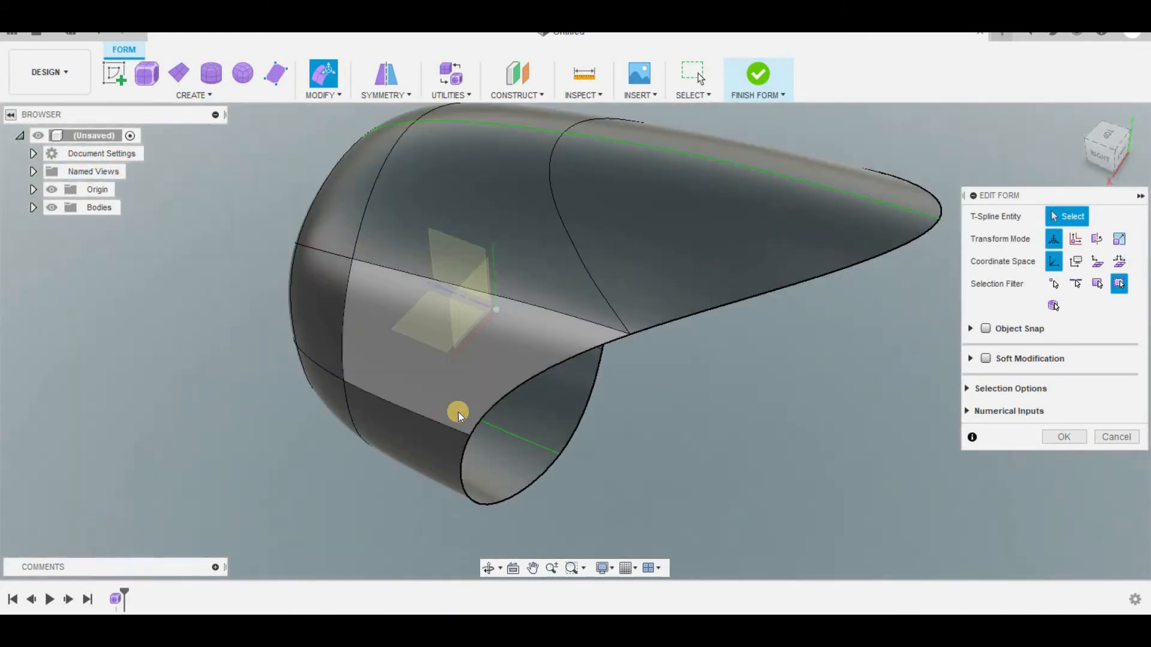
pyautogui.doubleClick(419, 411)
pyautogui.click(323, 90)
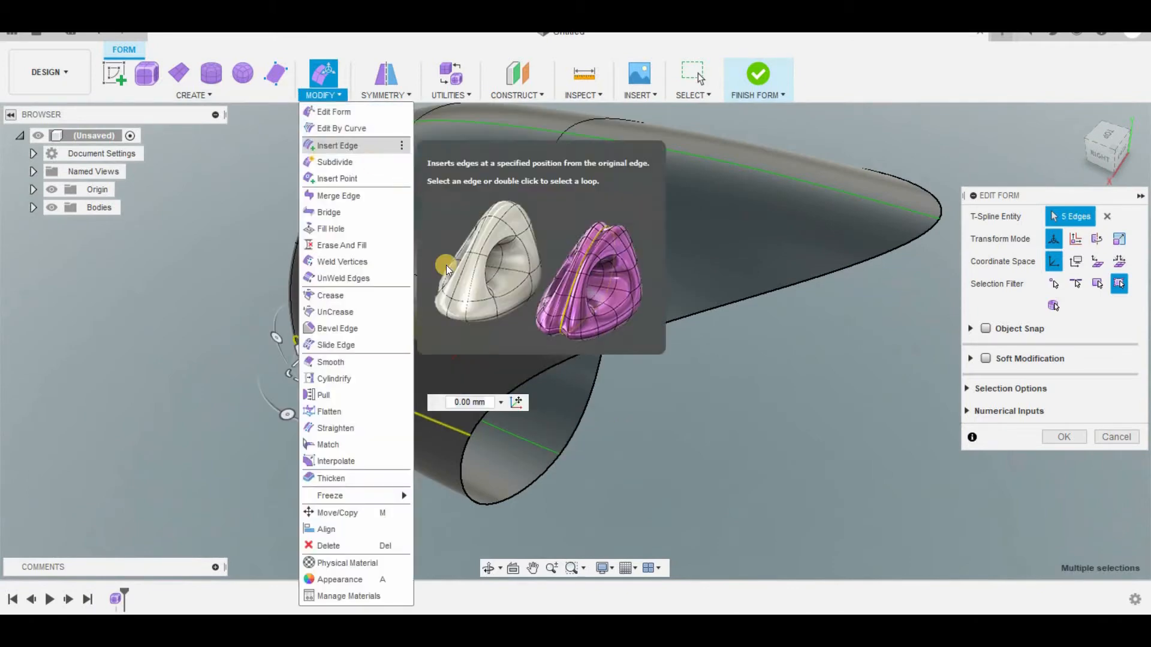
pyautogui.click(338, 145)
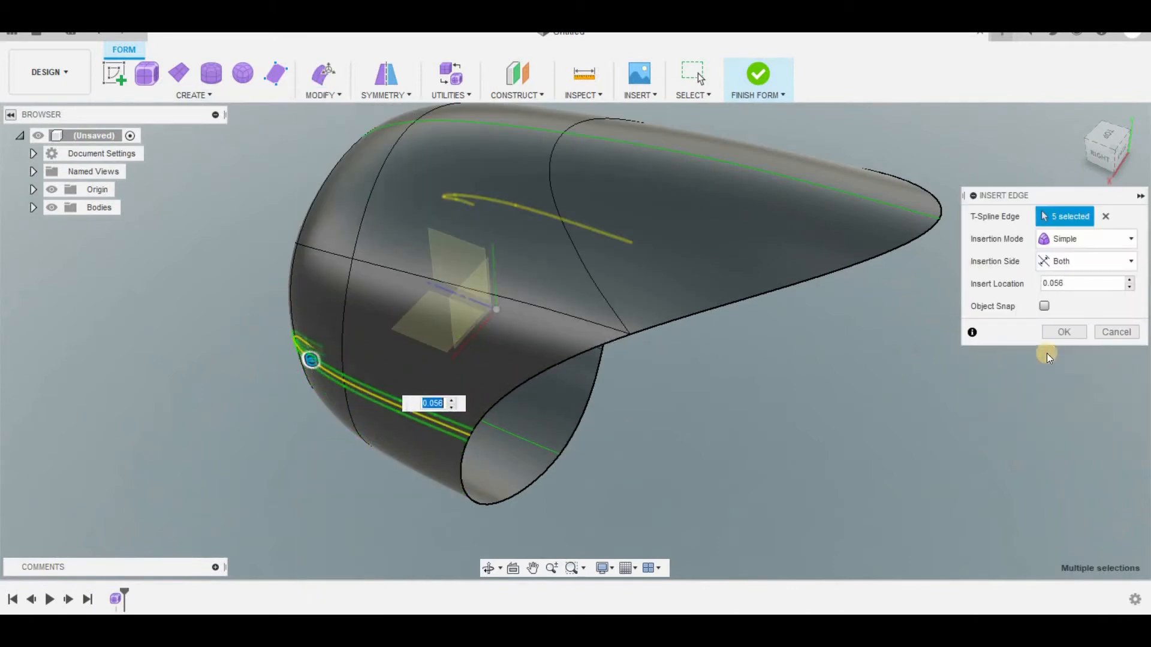
pyautogui.click(1061, 332)
pyautogui.moveTo(1000, 106)
pyautogui.keyDown('shift'); pyautogui.mouseDown(button='middle')
pyautogui.moveTo(146, 116)
pyautogui.moveTo(776, 469)
pyautogui.mouseUp(button='middle'); pyautogui.keyUp('shift')
pyautogui.scroll(-2, 776, 469)
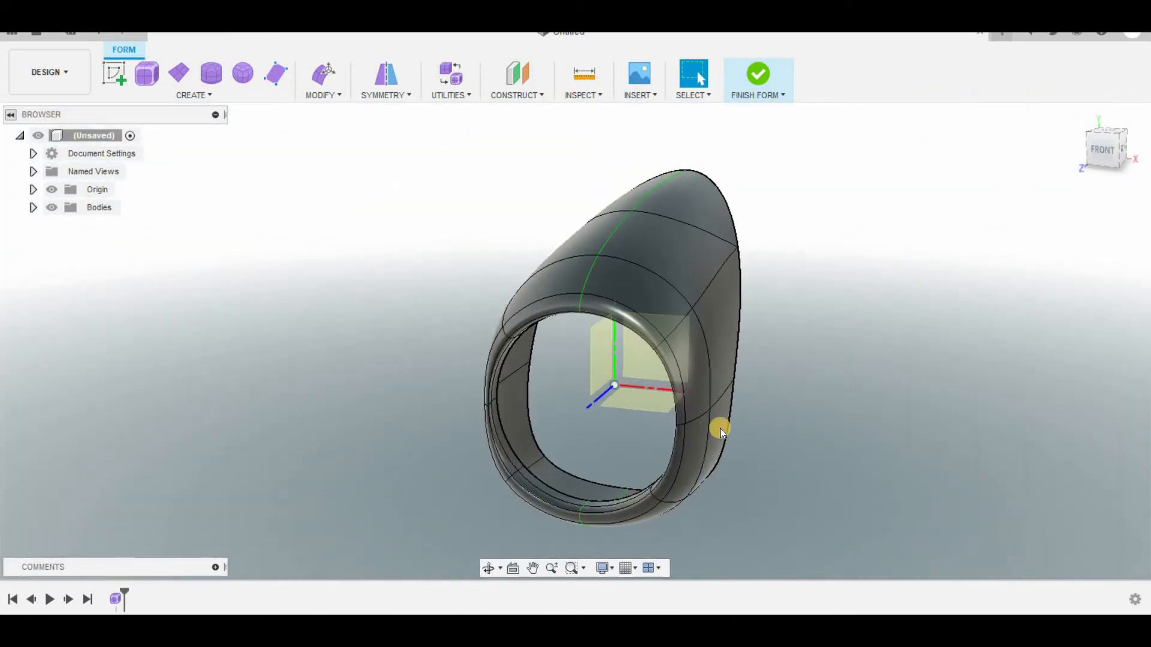
pyautogui.keyDown('shift'); pyautogui.moveTo(1083, 249); pyautogui.dragTo(781, 197, button='middle'); pyautogui.keyUp('shift')
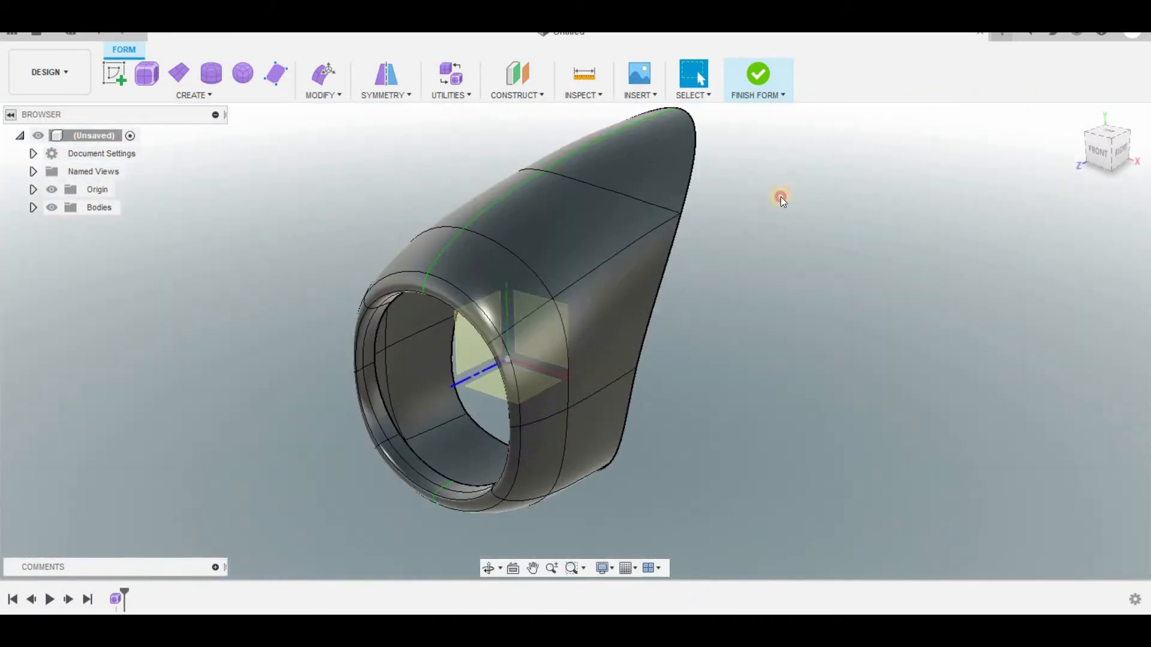
# Refine the upper side profile by moving the rear tip and the nearest top centreline vertex slightly forward
pyautogui.click(1126, 160)
pyautogui.click(1102, 145)
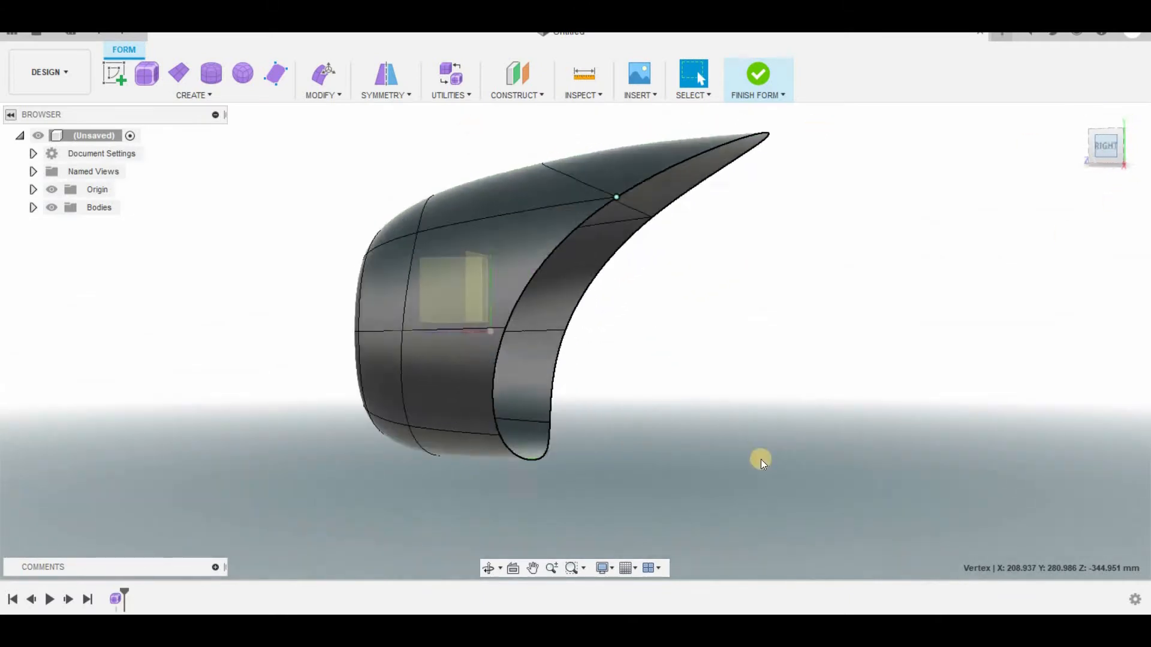
pyautogui.moveTo(715, 261); pyautogui.dragTo(738, 204, button='right')
pyautogui.moveTo(665, 265); pyautogui.dragTo(638, 270)
pyautogui.click(562, 247)
pyautogui.moveTo(522, 252); pyautogui.dragTo(554, 230)
pyautogui.click(460, 262)
pyautogui.moveTo(441, 268)
pyautogui.mouseDown()
pyautogui.moveTo(438, 257)
pyautogui.moveTo(437, 269)
pyautogui.mouseUp()
pyautogui.click(510, 240)
pyautogui.moveTo(548, 235); pyautogui.dragTo(551, 242)
pyautogui.click(470, 231)
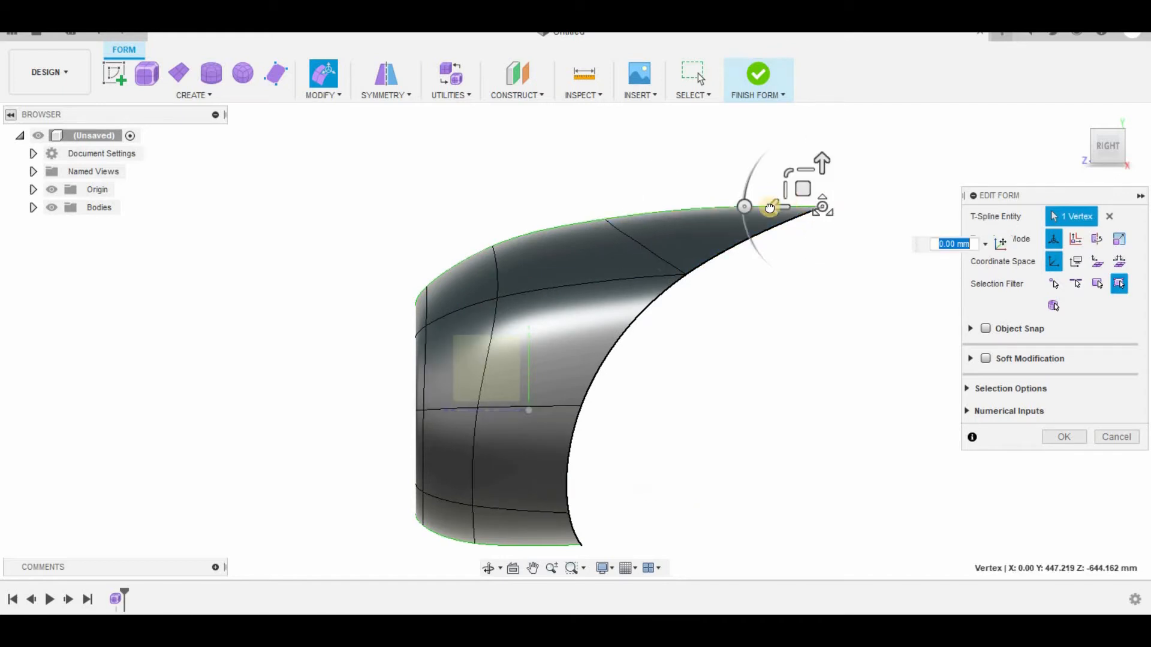
pyautogui.click(598, 219)
pyautogui.moveTo(582, 200)
pyautogui.mouseDown()
pyautogui.moveTo(545, 203)
pyautogui.moveTo(578, 207)
pyautogui.moveTo(560, 196)
pyautogui.mouseUp()
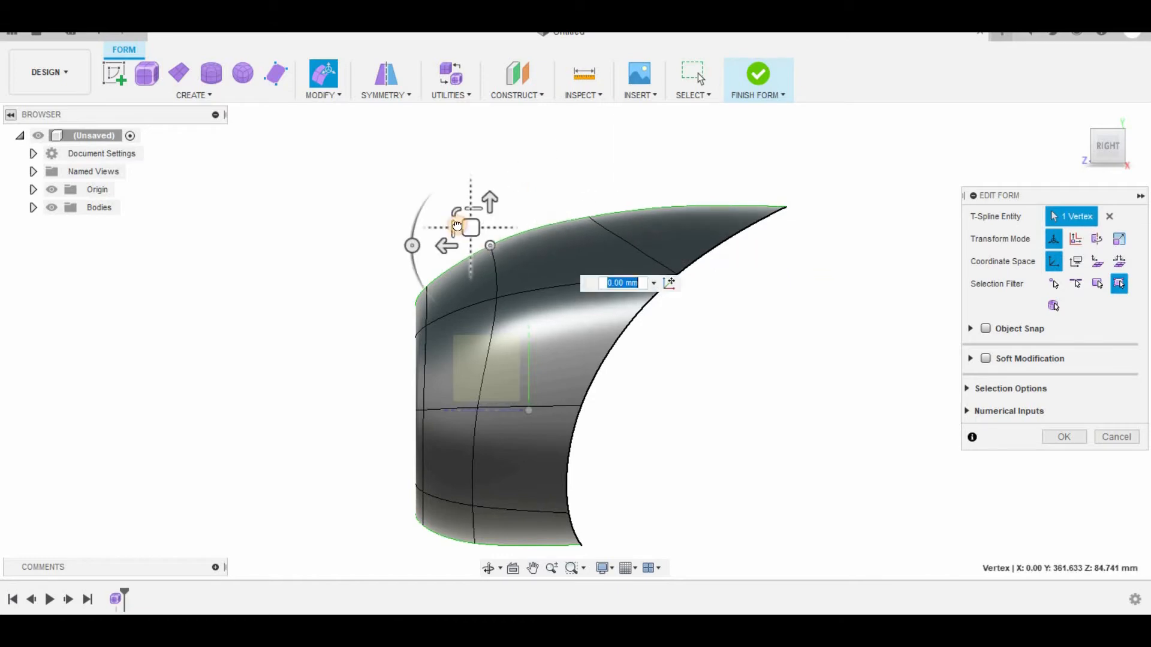
pyautogui.click(557, 340)
pyautogui.click(781, 329)
# Extrude the two rear side faces about 8.6 mm sideways, creating an inset panel on each side of the form
pyautogui.moveTo(1103, 150); pyautogui.dragTo(1142, 150)
pyautogui.moveTo(133, 143)
pyautogui.mouseDown()
pyautogui.moveTo(12, 139)
pyautogui.moveTo(925, 138)
pyautogui.moveTo(917, 150)
pyautogui.moveTo(1071, 138)
pyautogui.moveTo(26, 169)
pyautogui.moveTo(621, 509)
pyautogui.mouseUp()
pyautogui.scroll(3, 621, 510)
pyautogui.click(607, 434)
pyautogui.keyDown('shift'); pyautogui.click(671, 324); pyautogui.keyUp('shift')
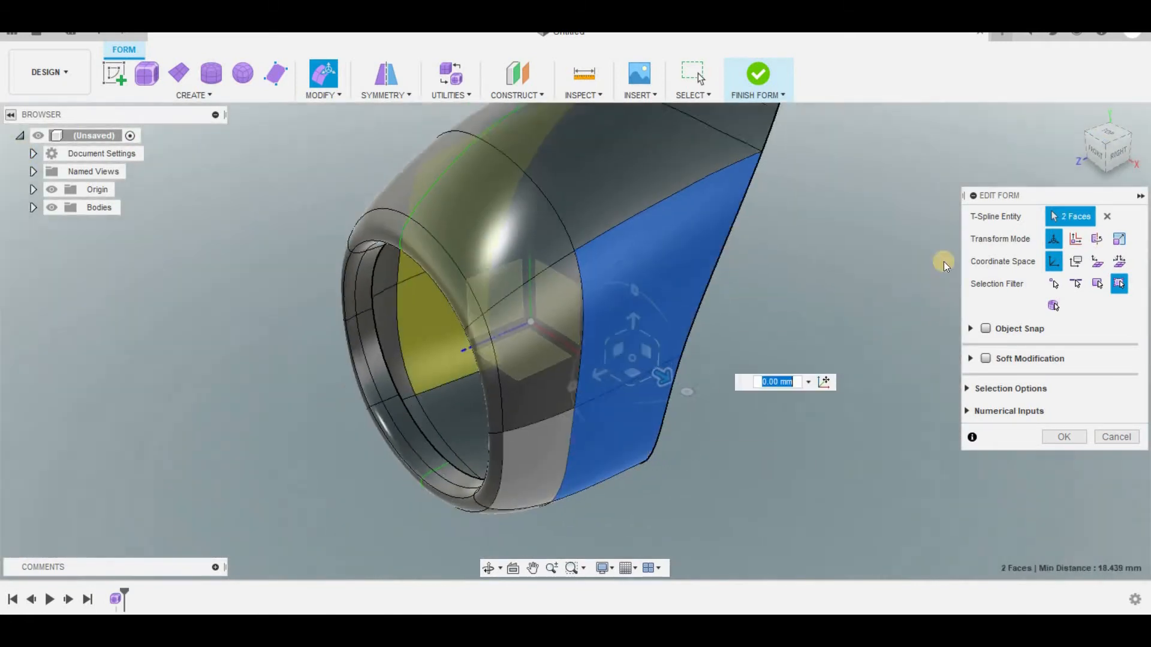
pyautogui.scroll(-3, 795, 401)
pyautogui.keyDown('shift'); pyautogui.moveTo(940, 146); pyautogui.dragTo(373, 505, button='middle'); pyautogui.keyUp('shift')
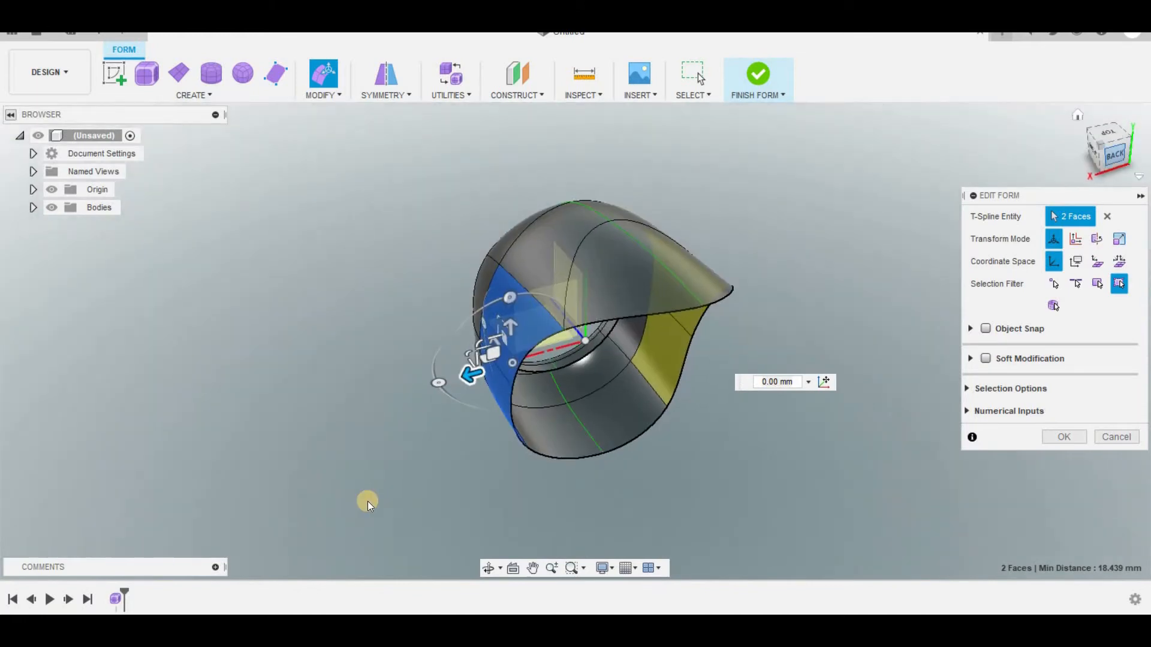
pyautogui.moveTo(447, 384); pyautogui.dragTo(464, 377)
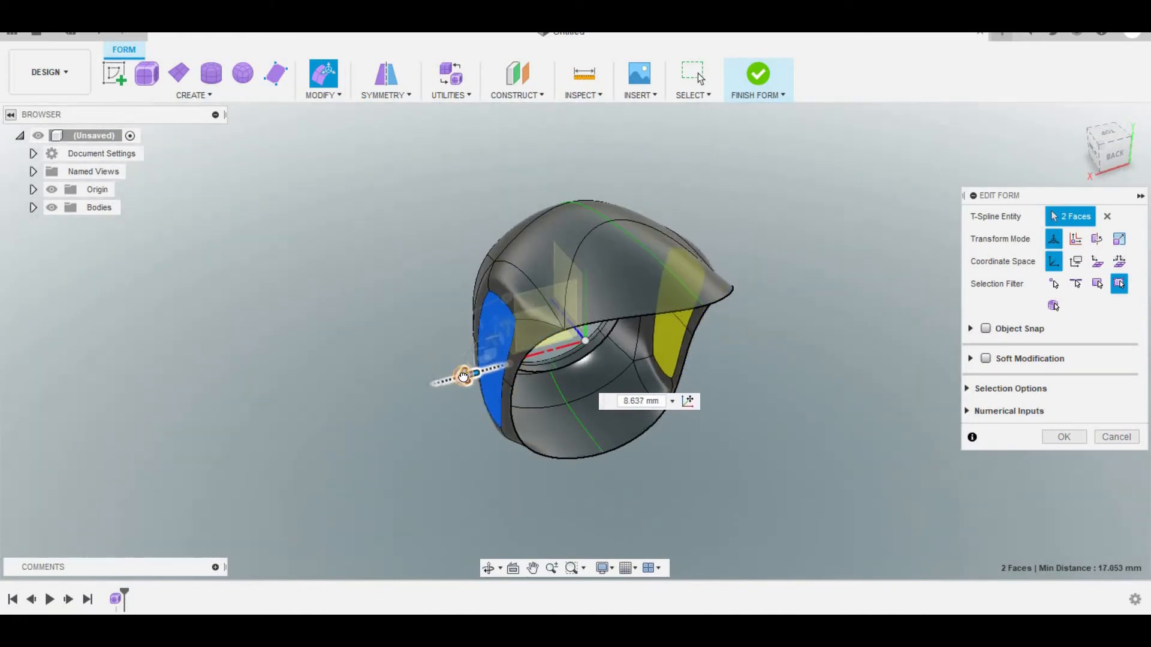
# Try to extrude the two narrow rear strip faces of the side panel backwards about 416 mm
pyautogui.click(505, 397)
pyautogui.keyDown('shift'); pyautogui.moveTo(3, 144); pyautogui.dragTo(628, 378, button='middle'); pyautogui.keyUp('shift')
pyautogui.keyDown('ctrl'); pyautogui.click(577, 450); pyautogui.keyUp('ctrl')
pyautogui.keyDown('alt'); pyautogui.moveTo(547, 408); pyautogui.dragTo(719, 363); pyautogui.keyUp('alt')
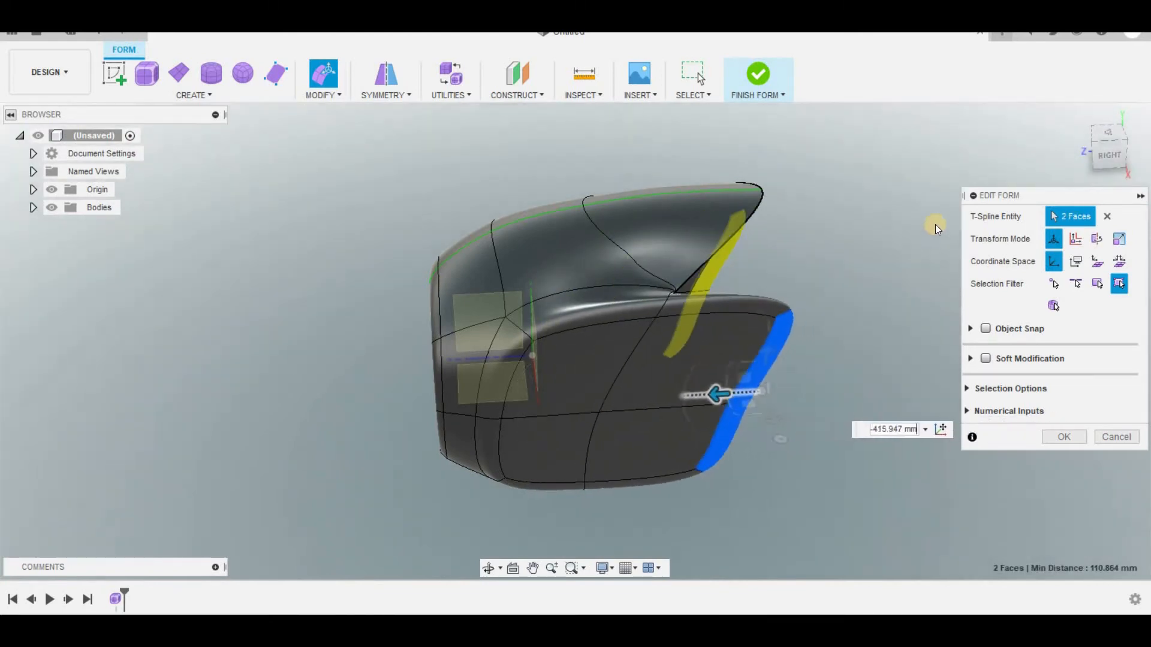
pyautogui.keyDown('shift'); pyautogui.moveTo(943, 154); pyautogui.dragTo(774, 248, button='middle'); pyautogui.keyUp('shift')
pyautogui.click(775, 249)
# Try to scale the four side panel faces to about 0.48
pyautogui.click(702, 312)
pyautogui.keyDown('ctrl'); pyautogui.click(561, 333); pyautogui.keyUp('ctrl')
pyautogui.keyDown('ctrl'); pyautogui.click(573, 428); pyautogui.keyUp('ctrl')
pyautogui.keyDown('ctrl'); pyautogui.click(671, 436); pyautogui.keyUp('ctrl')
pyautogui.moveTo(626, 357); pyautogui.dragTo(667, 371)
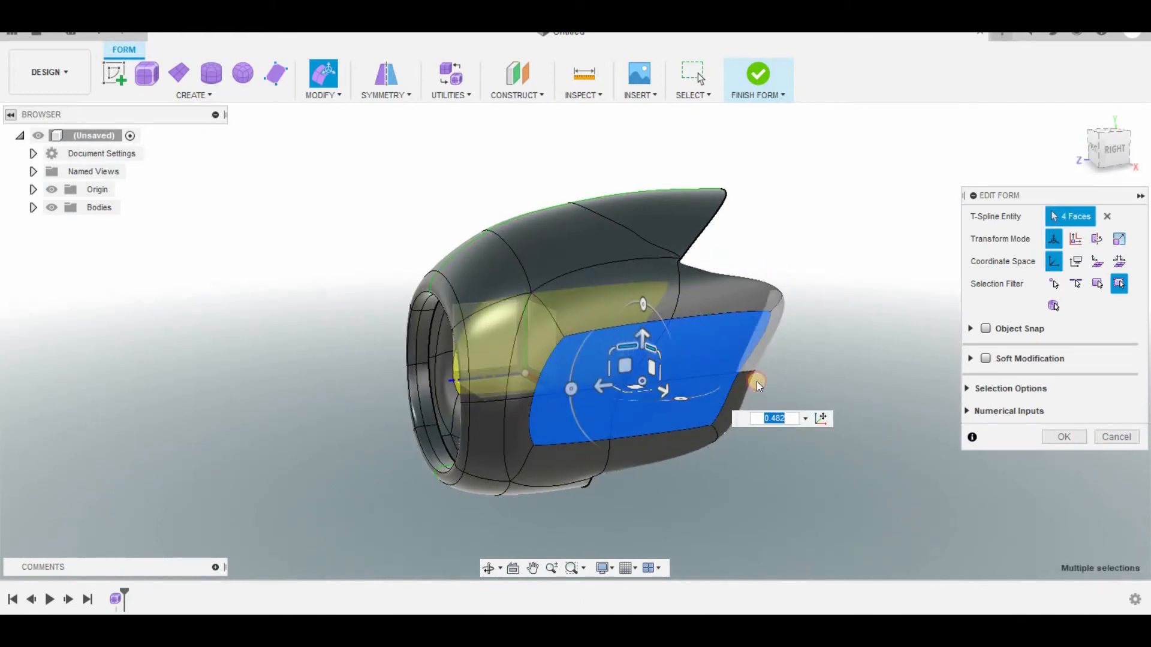
pyautogui.click(756, 382)
# Reselect the four side panel faces and try scaling them to about 0.625
pyautogui.click(765, 347)
pyautogui.click(609, 348)
pyautogui.keyDown('ctrl'); pyautogui.click(693, 349); pyautogui.keyUp('ctrl')
pyautogui.keyDown('ctrl'); pyautogui.click(670, 403); pyautogui.keyUp('ctrl')
pyautogui.keyDown('ctrl'); pyautogui.click(580, 403); pyautogui.keyUp('ctrl')
pyautogui.moveTo(609, 367); pyautogui.dragTo(639, 359)
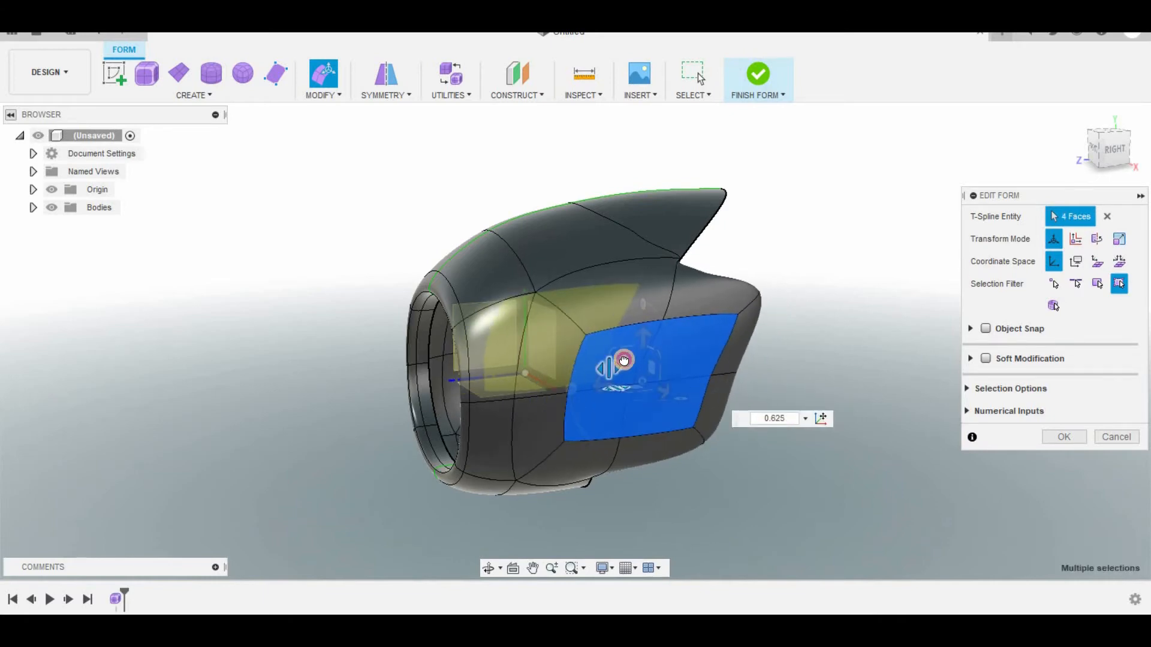
pyautogui.click(758, 244)
# Select the rear strip faces of the side panel and undo their rearward extension
pyautogui.keyDown('shift'); pyautogui.moveTo(979, 154); pyautogui.dragTo(355, 407, button='middle'); pyautogui.keyUp('shift')
pyautogui.scroll(3, 356, 408)
pyautogui.click(454, 358)
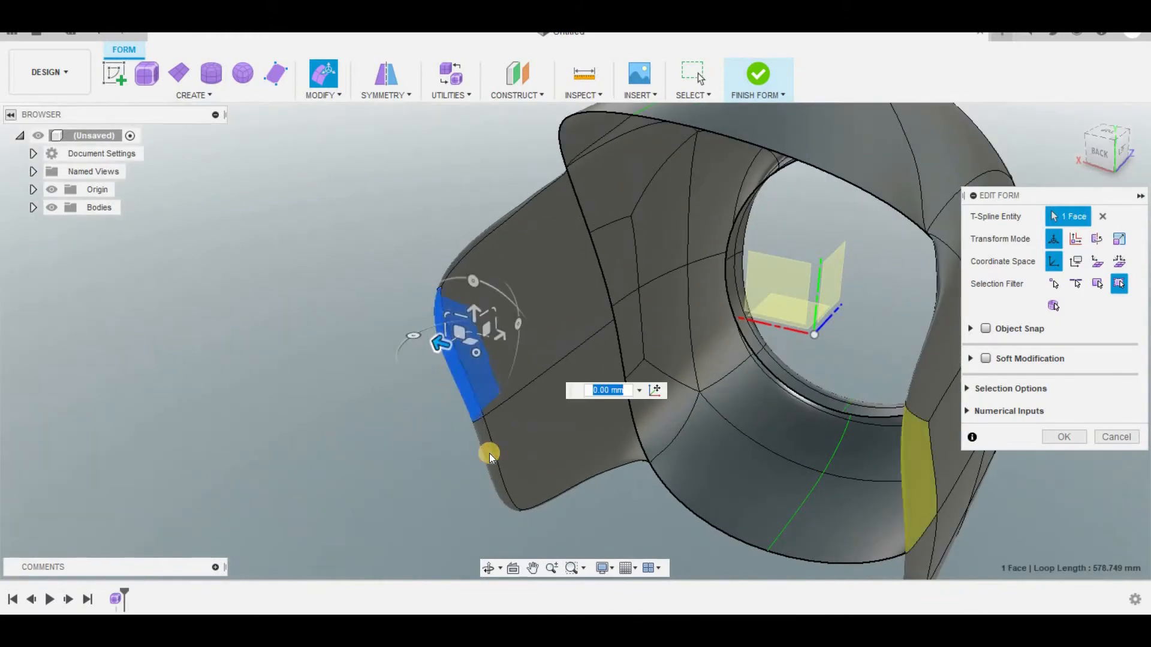
pyautogui.click(487, 449)
pyautogui.moveTo(1098, 145); pyautogui.dragTo(152, 127)
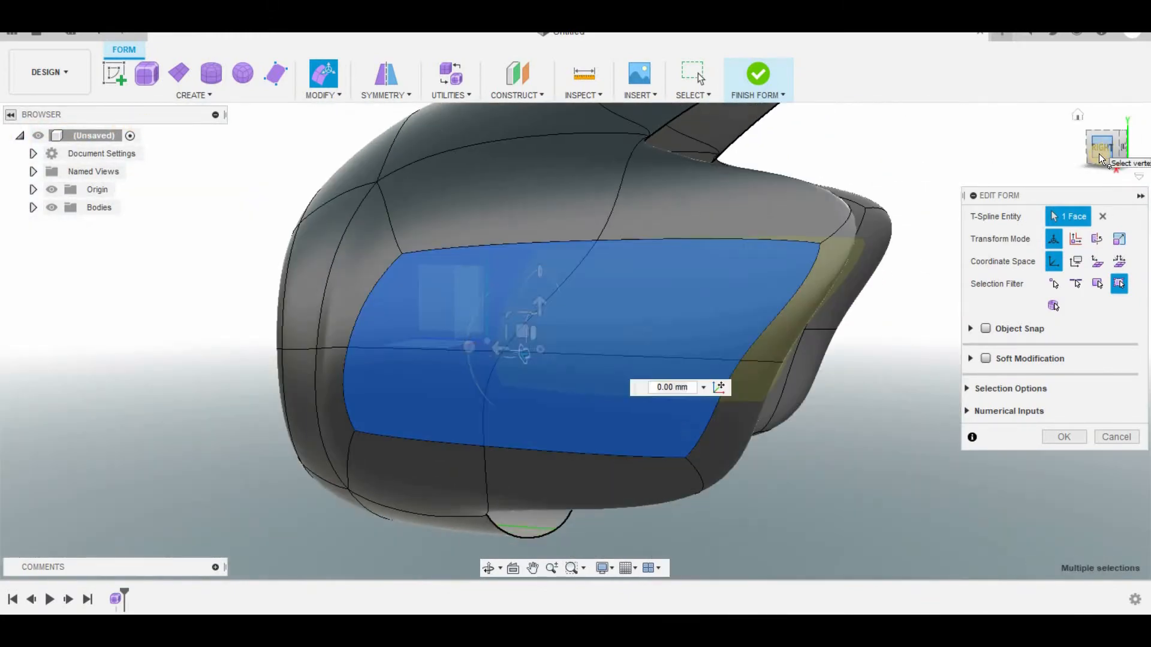
pyautogui.moveTo(1099, 153); pyautogui.dragTo(657, 472)
pyautogui.click(501, 260)
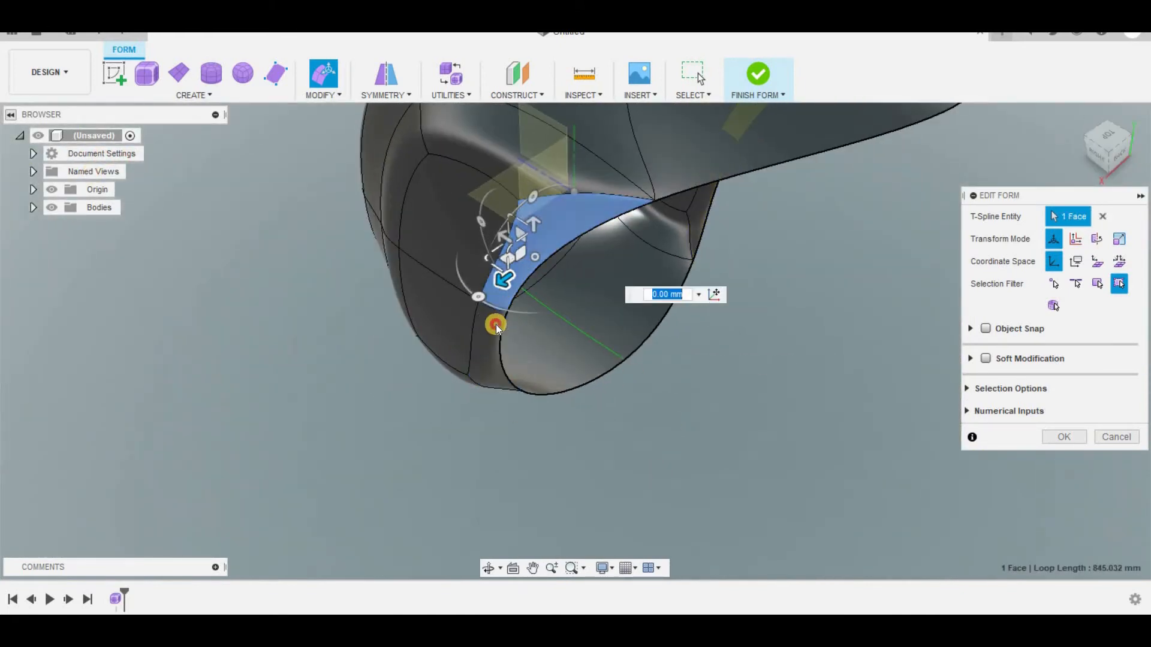
pyautogui.scroll(-3, 501, 260)
# Reshape the small lower corner face below the side panel by scaling and nudging it in front view
pyautogui.moveTo(82, 118)
pyautogui.keyDown('shift'); pyautogui.mouseDown(button='middle')
pyautogui.moveTo(221, 122)
pyautogui.moveTo(67, 123)
pyautogui.moveTo(170, 103)
pyautogui.moveTo(681, 454)
pyautogui.moveTo(677, 464)
pyautogui.mouseUp(button='middle'); pyautogui.keyUp('shift')
pyautogui.scroll(2, 677, 465)
pyautogui.click(675, 473)
pyautogui.moveTo(645, 473); pyautogui.dragTo(688, 490)
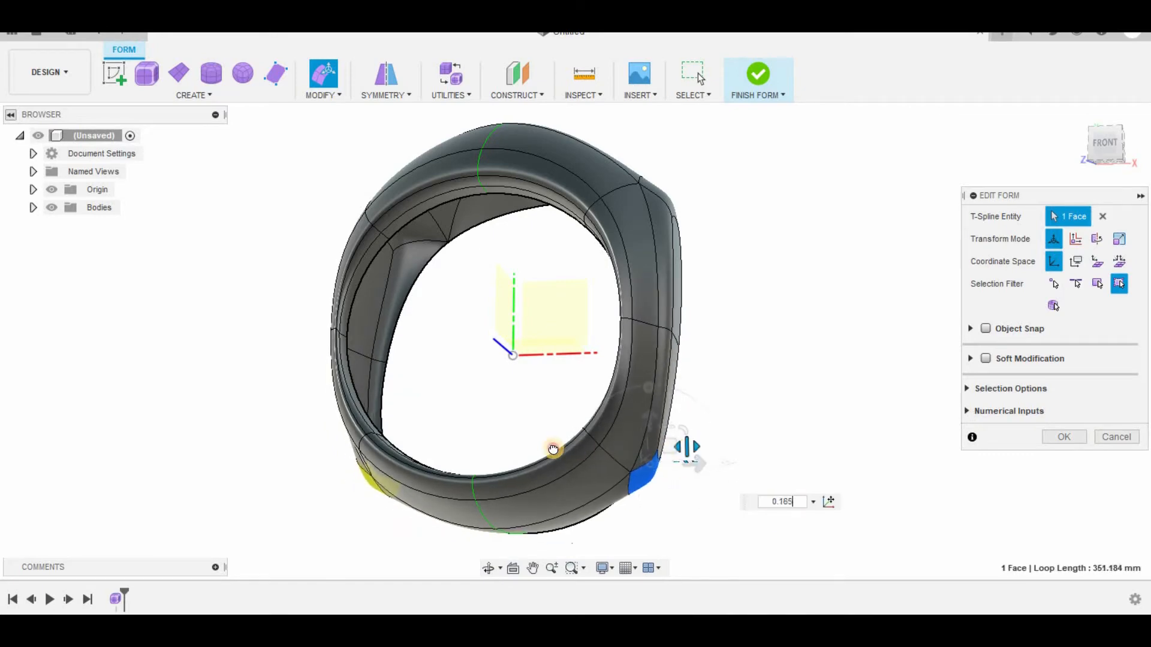
pyautogui.click(1107, 146)
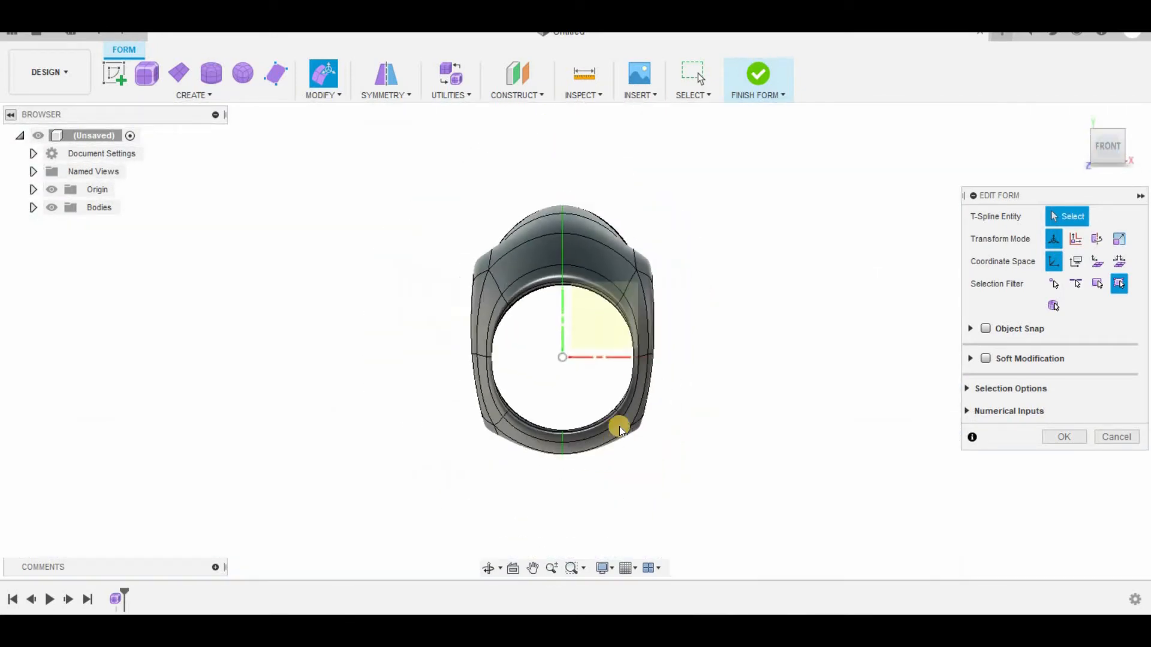
pyautogui.scroll(4, 674, 402)
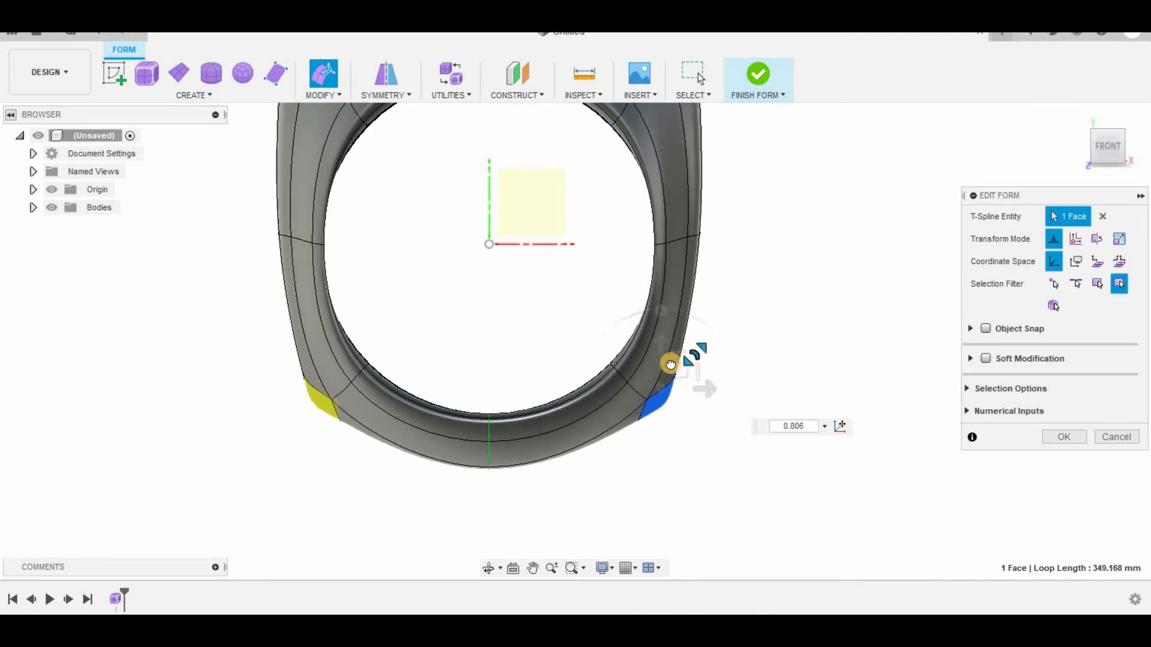
pyautogui.moveTo(597, 406); pyautogui.dragTo(565, 518)
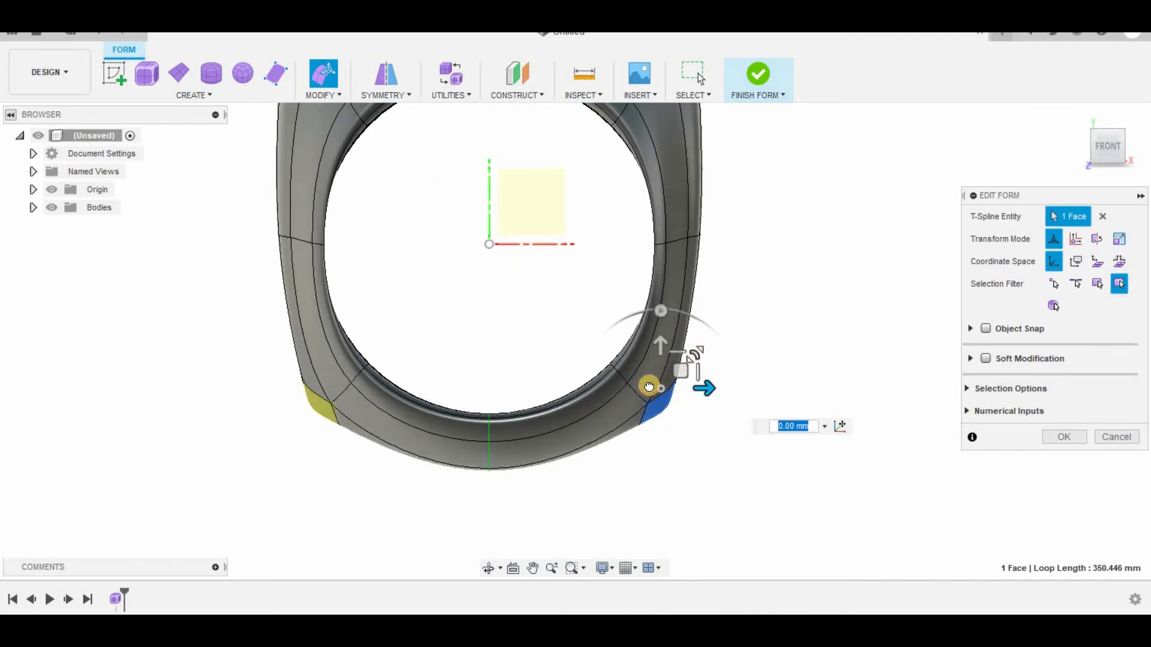
pyautogui.moveTo(648, 387); pyautogui.dragTo(627, 488)
# Delete the narrow rear strip faces along the side panel's back edge, with their mirrored counterparts
pyautogui.click(1131, 144)
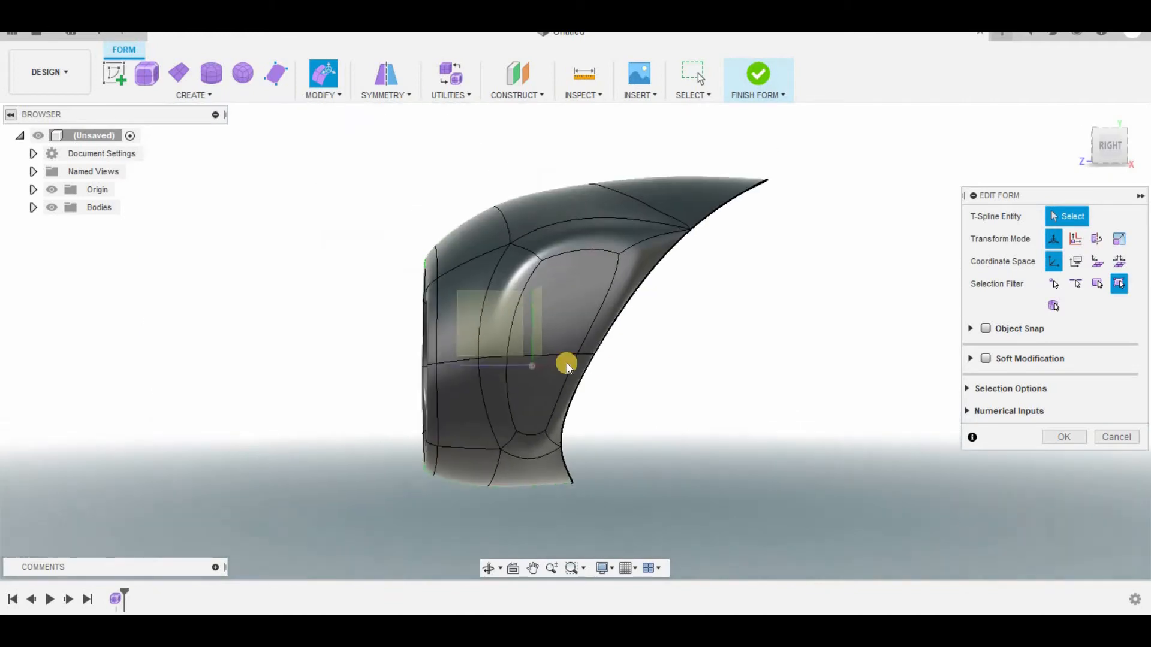
pyautogui.click(1105, 142)
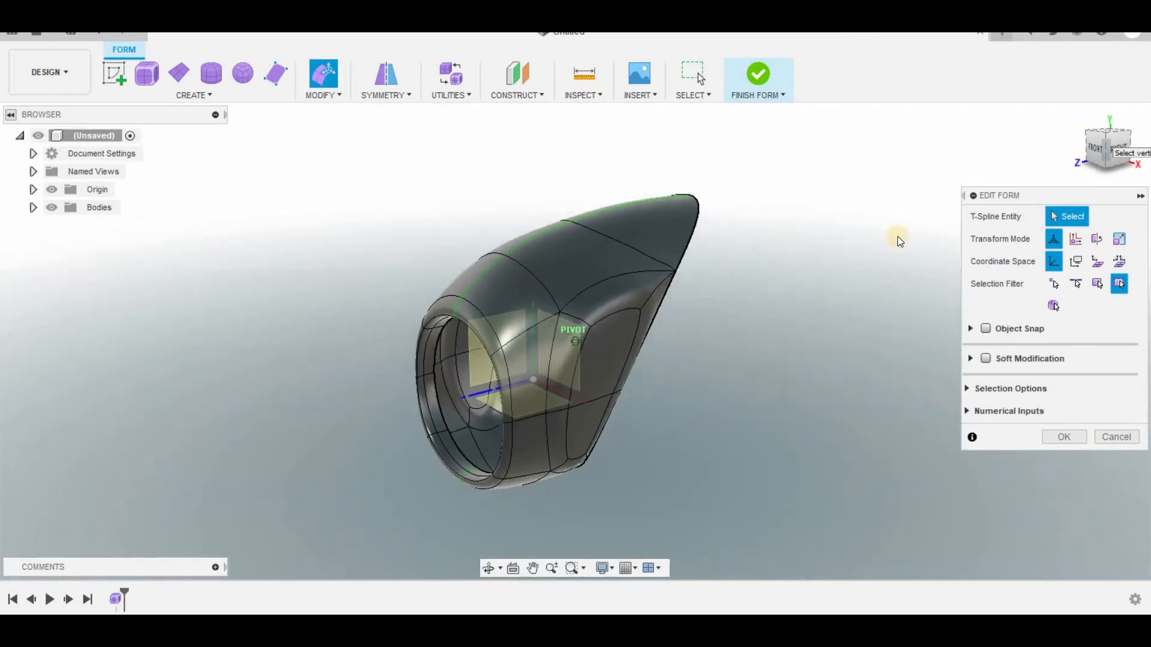
pyautogui.click(626, 288)
pyautogui.click(597, 367)
pyautogui.click(589, 419)
pyautogui.moveTo(1120, 155); pyautogui.dragTo(560, 383)
pyautogui.click(549, 421)
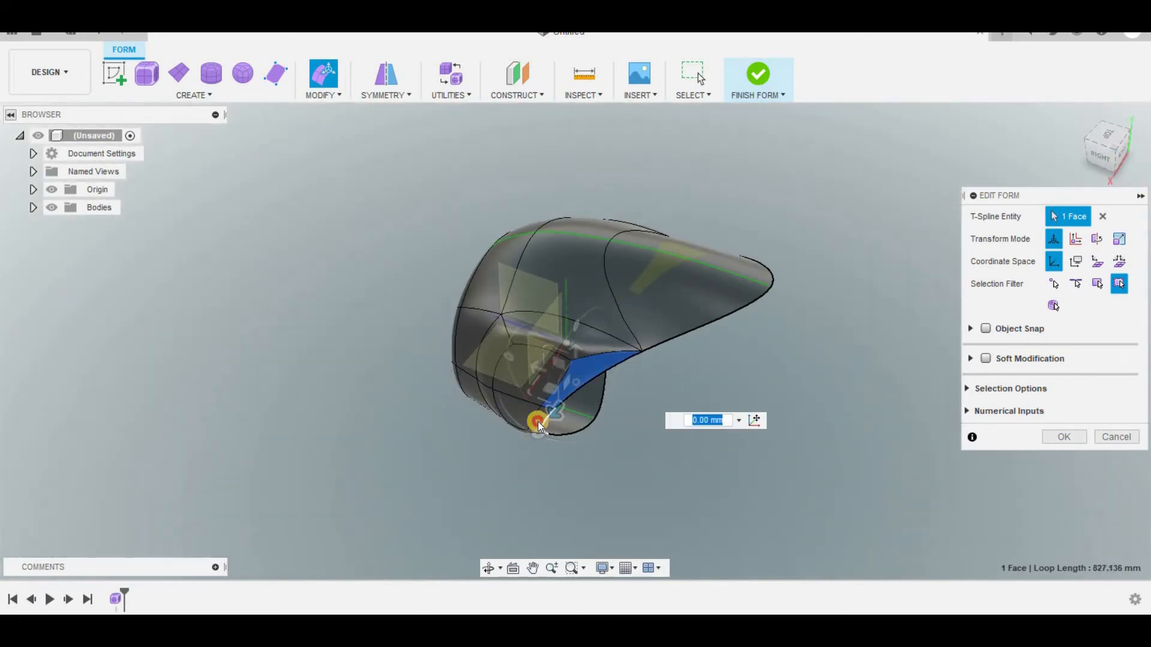
pyautogui.keyDown('shift'); pyautogui.click(533, 418); pyautogui.keyUp('shift')
pyautogui.rightClick(537, 421)
pyautogui.click(486, 398)
# Extrude the four open rear side edges backwards about 500 mm, with their mirrored counterparts
pyautogui.scroll(-2, 527, 445)
pyautogui.scroll(2, 563, 429)
pyautogui.keyDown('shift'); pyautogui.moveTo(1001, 128); pyautogui.dragTo(708, 251, button='middle'); pyautogui.keyUp('shift')
pyautogui.click(675, 262)
pyautogui.keyDown('shift'); pyautogui.click(635, 316); pyautogui.keyUp('shift')
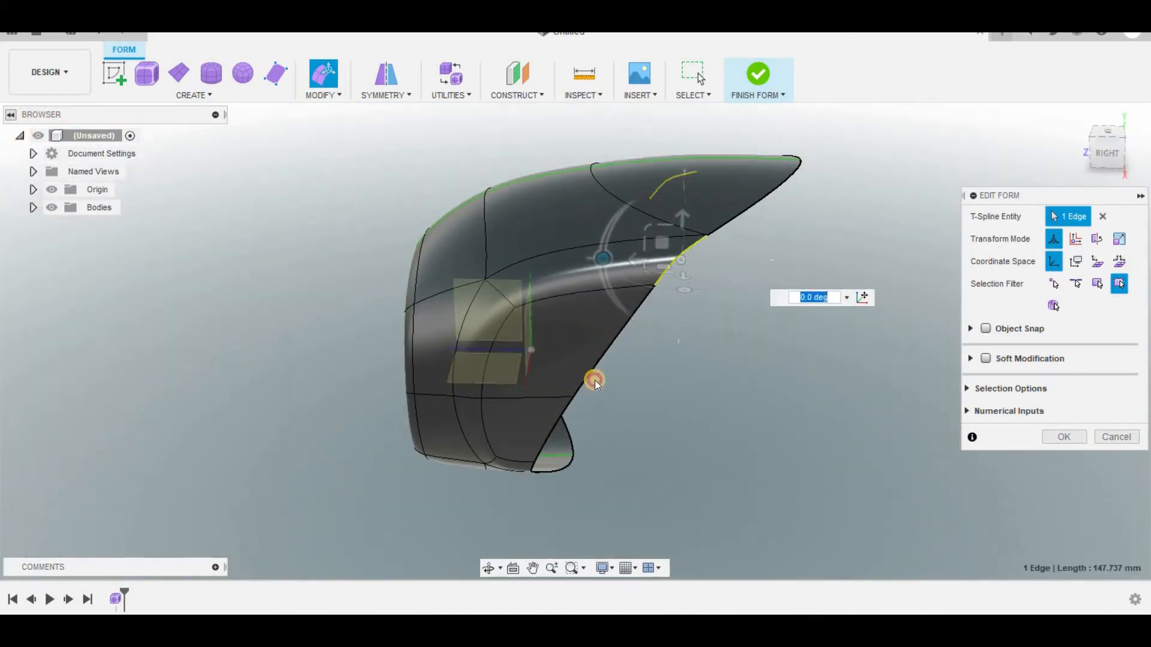
pyautogui.scroll(3, 570, 432)
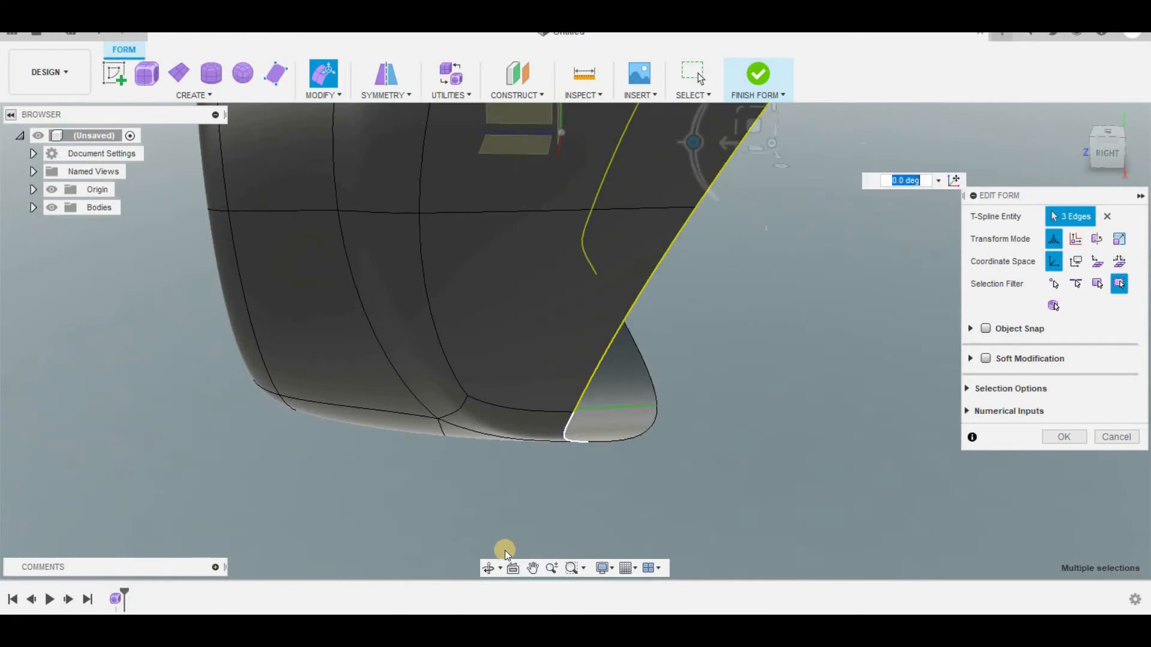
pyautogui.scroll(-3, 503, 545)
pyautogui.moveTo(617, 307); pyautogui.dragTo(836, 289)
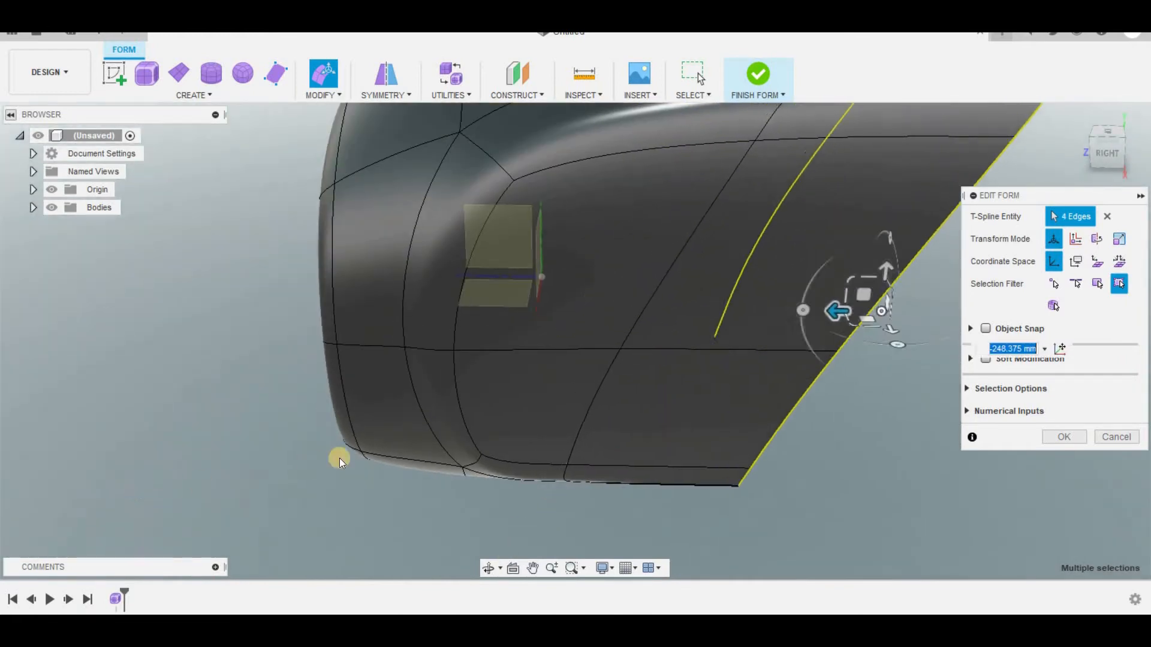
pyautogui.scroll(-3, 339, 461)
pyautogui.moveTo(514, 391); pyautogui.dragTo(681, 365)
pyautogui.moveTo(1107, 134)
pyautogui.mouseDown()
pyautogui.moveTo(858, 134)
pyautogui.moveTo(1109, 132)
pyautogui.moveTo(1110, 146)
pyautogui.mouseUp()
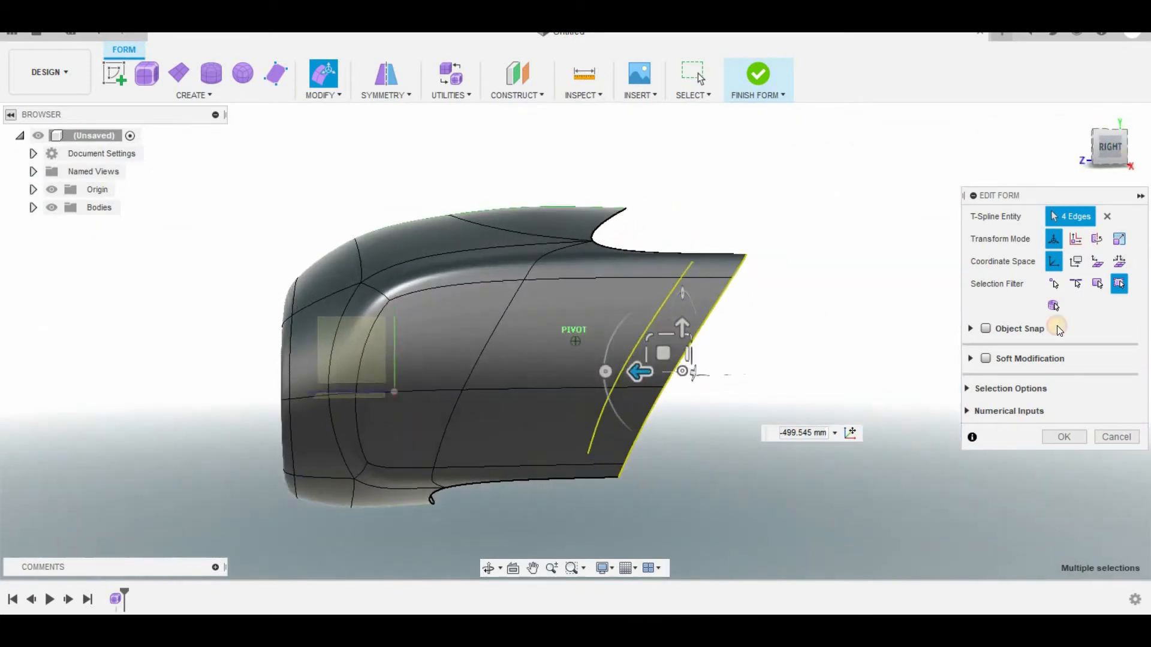
pyautogui.moveTo(1115, 246); pyautogui.dragTo(1120, 264)
pyautogui.click(686, 444)
# Try deleting the two rear faces of the extended side panel, and undo the deletion
pyautogui.click(578, 357)
pyautogui.keyDown('shift'); pyautogui.click(560, 432); pyautogui.keyUp('shift')
pyautogui.moveTo(582, 440); pyautogui.dragTo(522, 407, button='right')
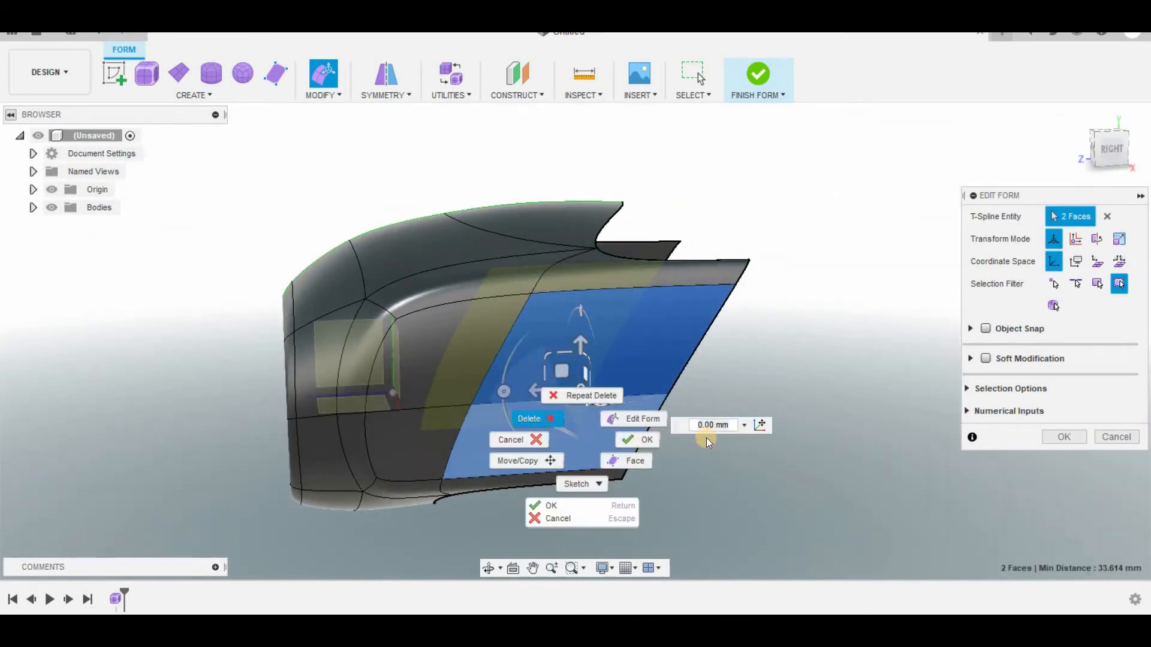
pyautogui.moveTo(1104, 147); pyautogui.dragTo(1020, 157)
pyautogui.hotkey('ctrl', 'z')
# Scale the four side panel faces together and delete the two rear ones to open each side
pyautogui.keyDown('shift'); pyautogui.click(452, 401); pyautogui.keyUp('shift')
pyautogui.keyDown('shift'); pyautogui.click(442, 470); pyautogui.keyUp('shift')
pyautogui.moveTo(517, 390); pyautogui.dragTo(512, 408)
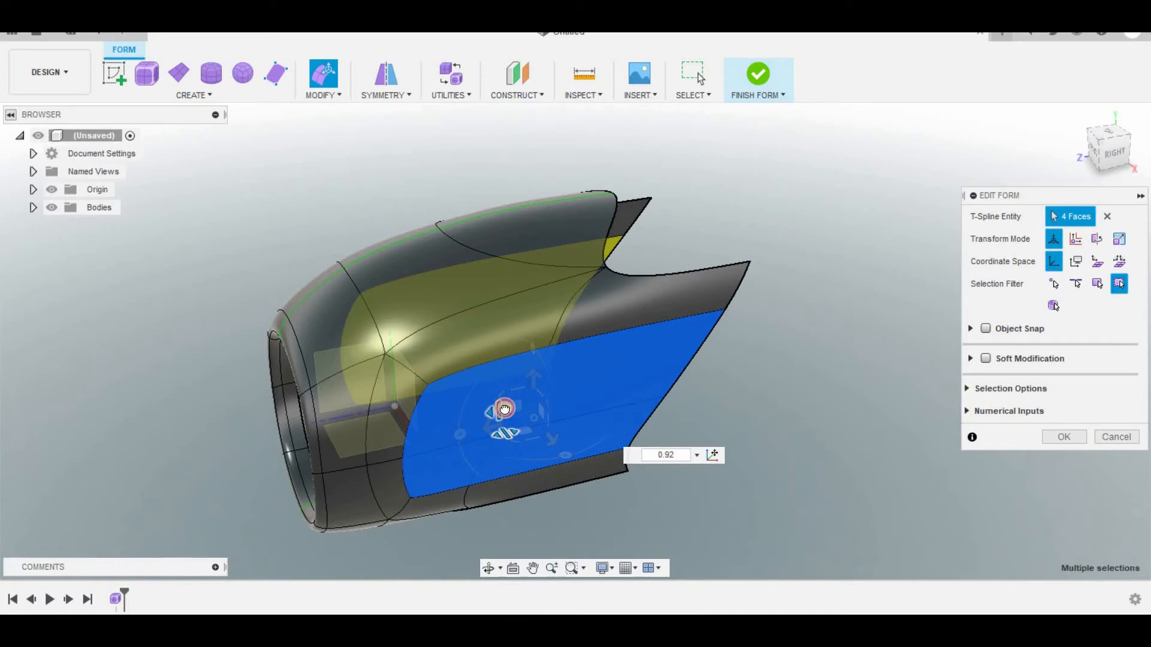
pyautogui.click(664, 374)
pyautogui.press('Delete')
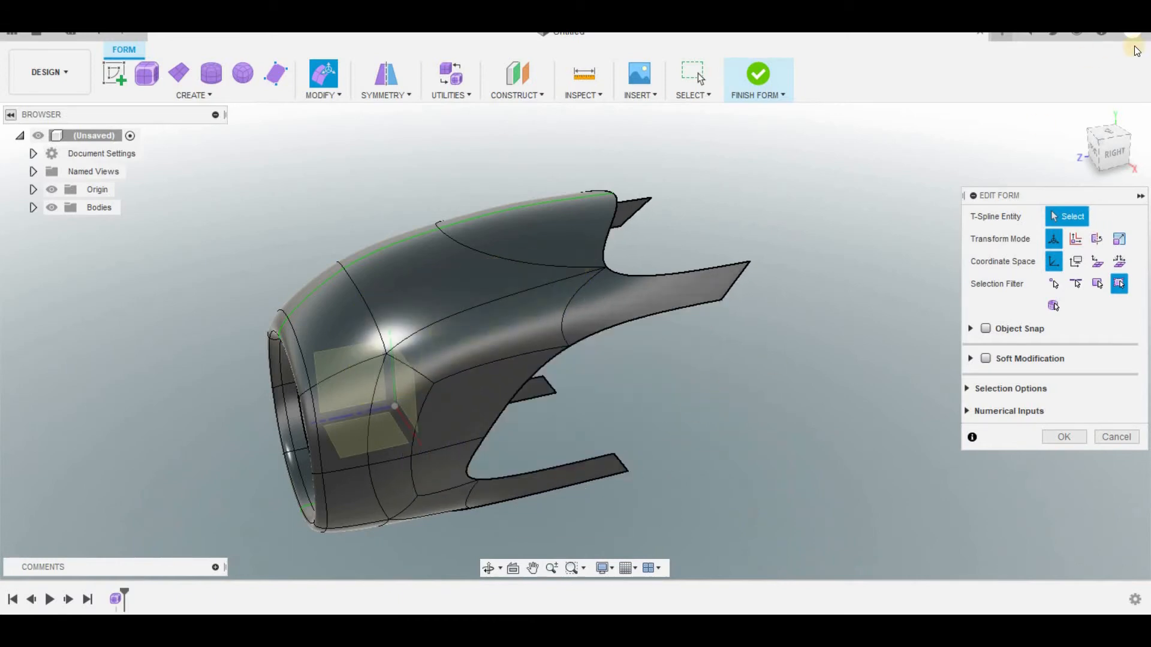
# Delete the upper rear tip face, with its mirrored counterpart
pyautogui.moveTo(976, 124); pyautogui.dragTo(646, 494)
pyautogui.moveTo(645, 494); pyautogui.dragTo(676, 414, button='middle')
pyautogui.scroll(-2, 676, 414)
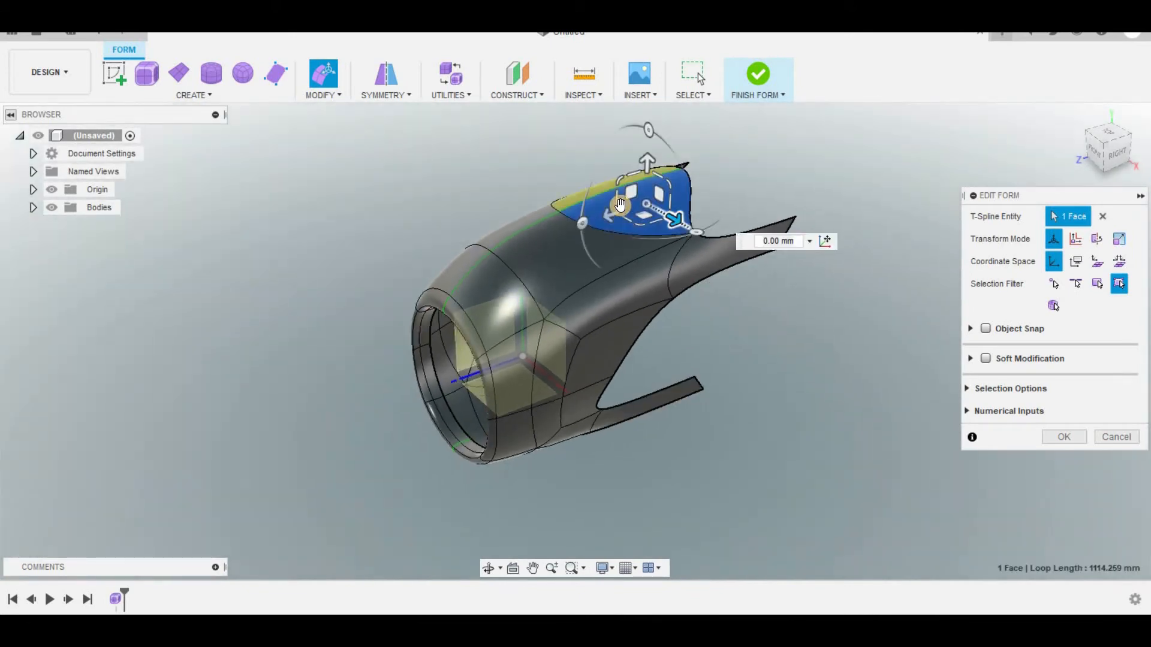
pyautogui.moveTo(1121, 166)
pyautogui.mouseDown()
pyautogui.moveTo(987, 126)
pyautogui.moveTo(1132, 135)
pyautogui.moveTo(1056, 154)
pyautogui.moveTo(1103, 174)
pyautogui.mouseUp()
pyautogui.moveTo(536, 271); pyautogui.dragTo(536, 271, button='middle')
pyautogui.click(535, 271)
# Move the rear top centreline vertex up about 42 mm and back about 91 mm
pyautogui.click(550, 256)
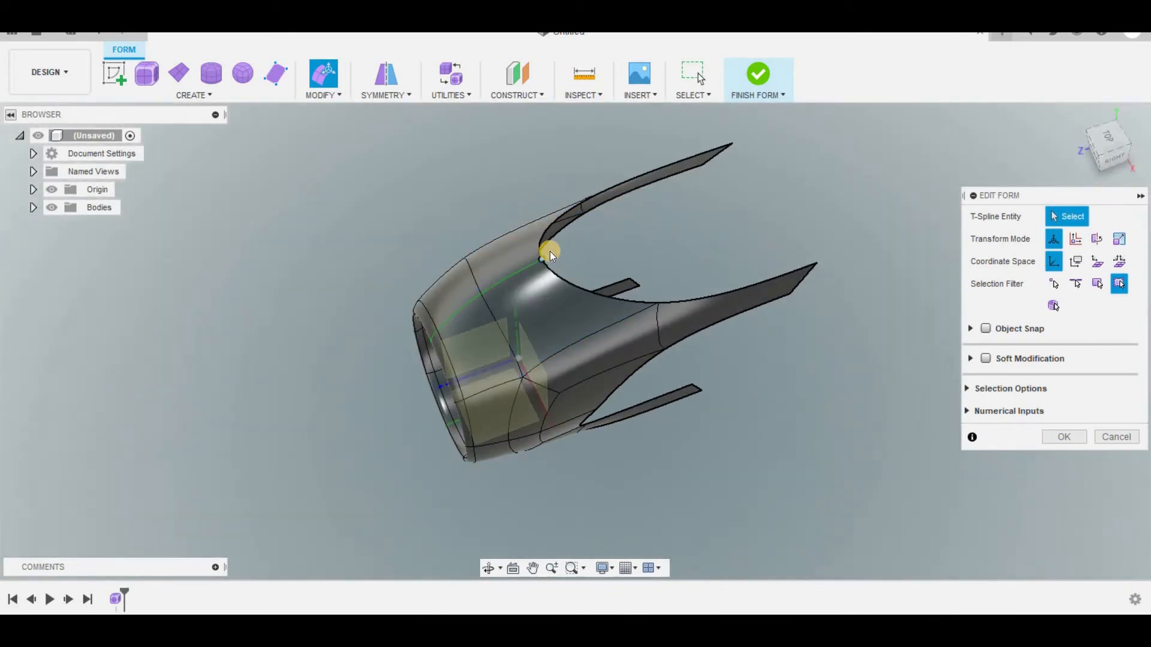
pyautogui.click(1119, 166)
pyautogui.moveTo(533, 176); pyautogui.dragTo(557, 167)
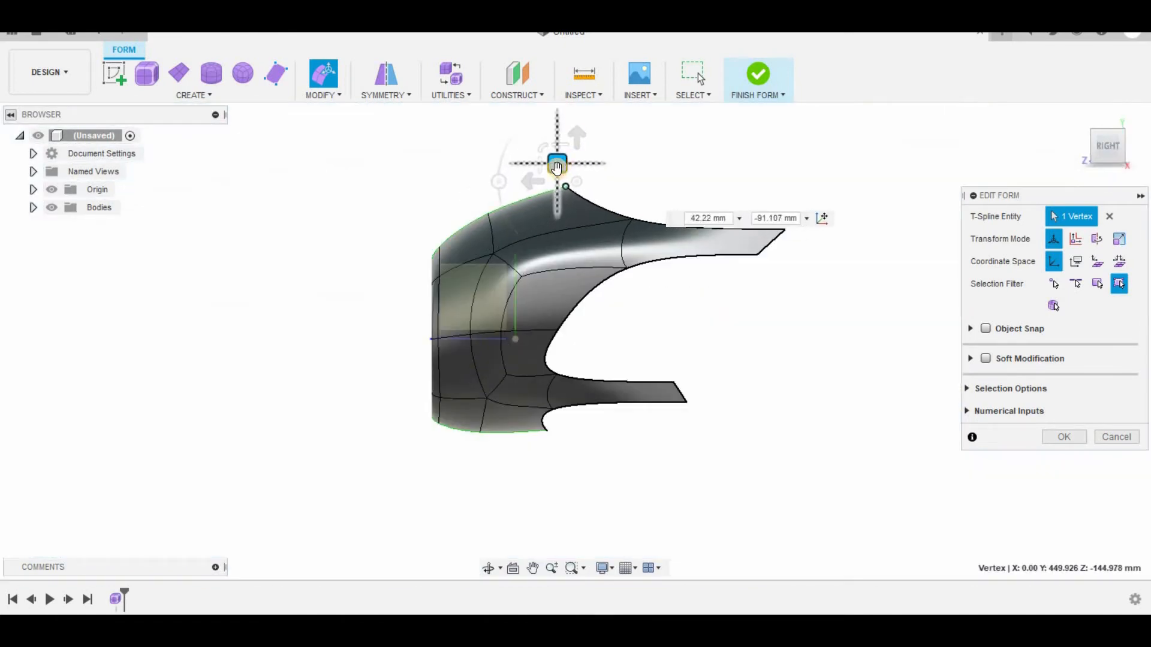
pyautogui.click(486, 217)
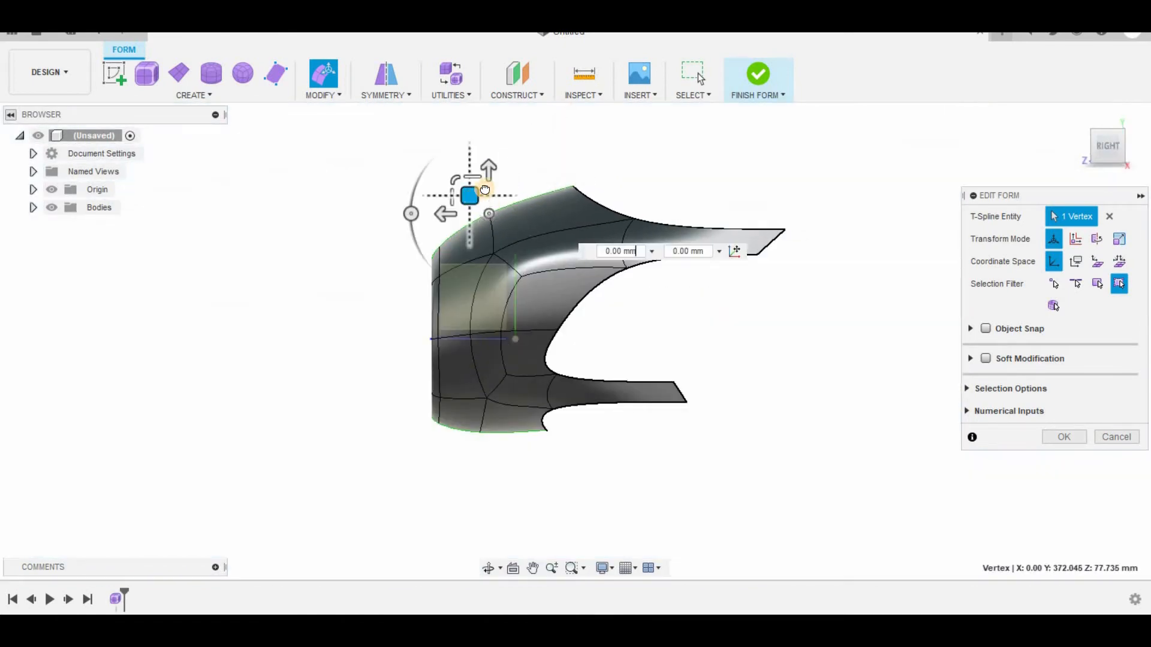
pyautogui.click(573, 190)
# Move the two remaining side panel faces outward about 6.4 mm, with their mirrored counterparts
pyautogui.moveTo(1130, 162); pyautogui.dragTo(485, 374)
pyautogui.moveTo(1078, 154); pyautogui.dragTo(665, 354)
pyautogui.click(631, 341)
pyautogui.keyDown('shift'); pyautogui.click(616, 426); pyautogui.keyUp('shift')
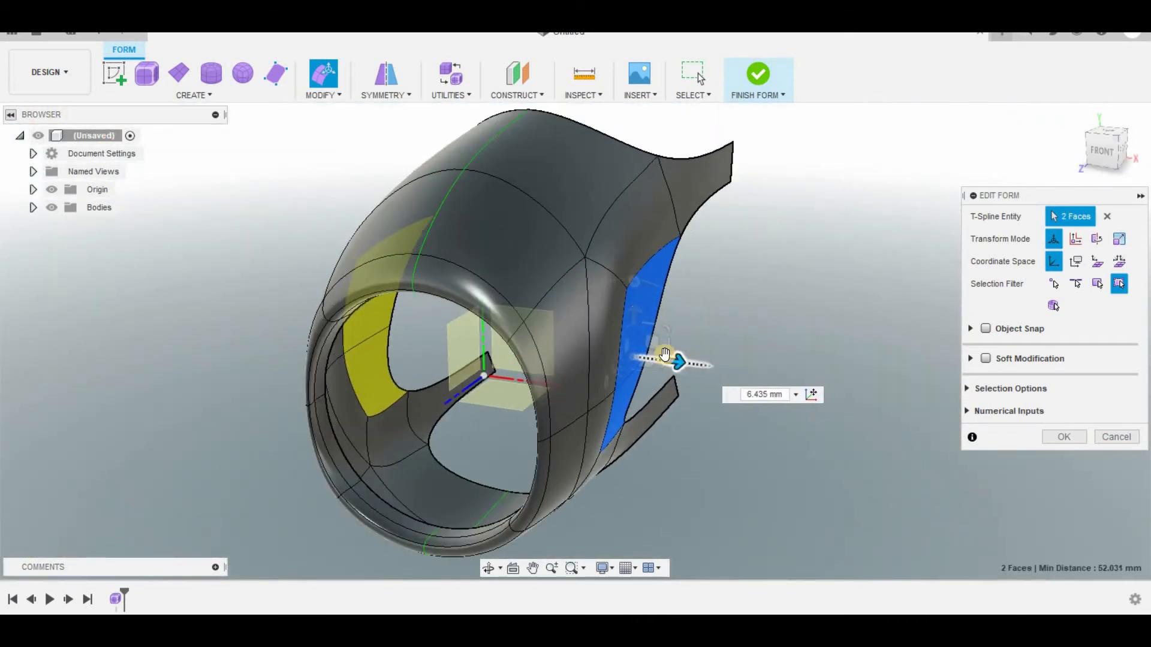
pyautogui.click(625, 304)
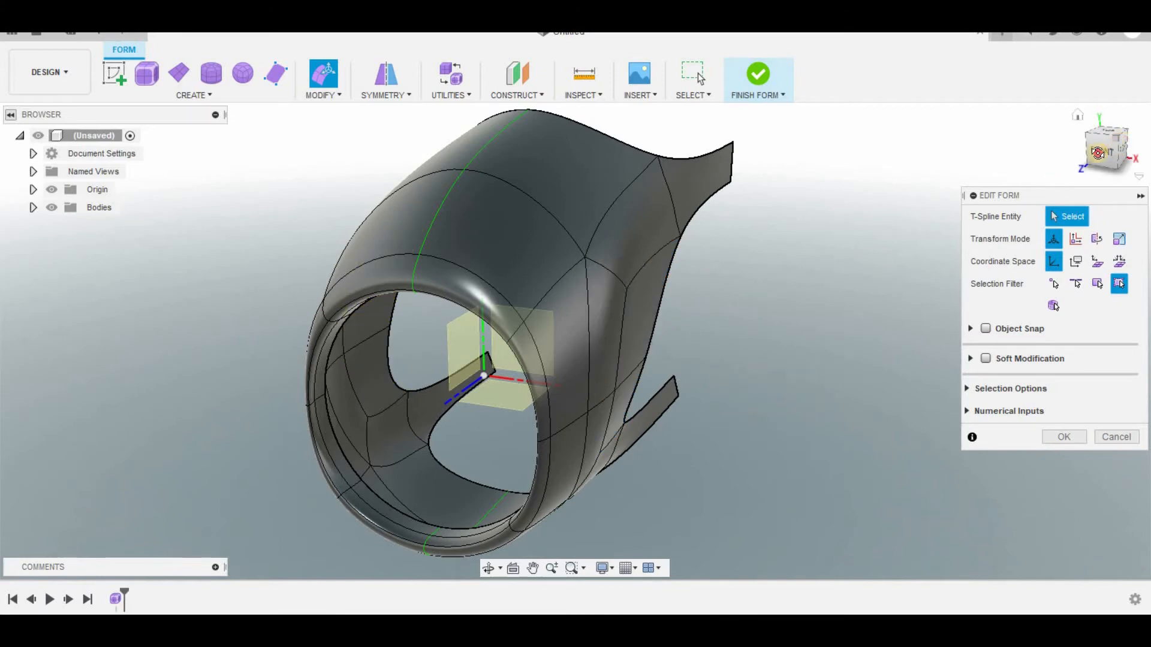
# Crease the edges bordering the two remaining side panel faces
pyautogui.click(1098, 153)
pyautogui.click(328, 92)
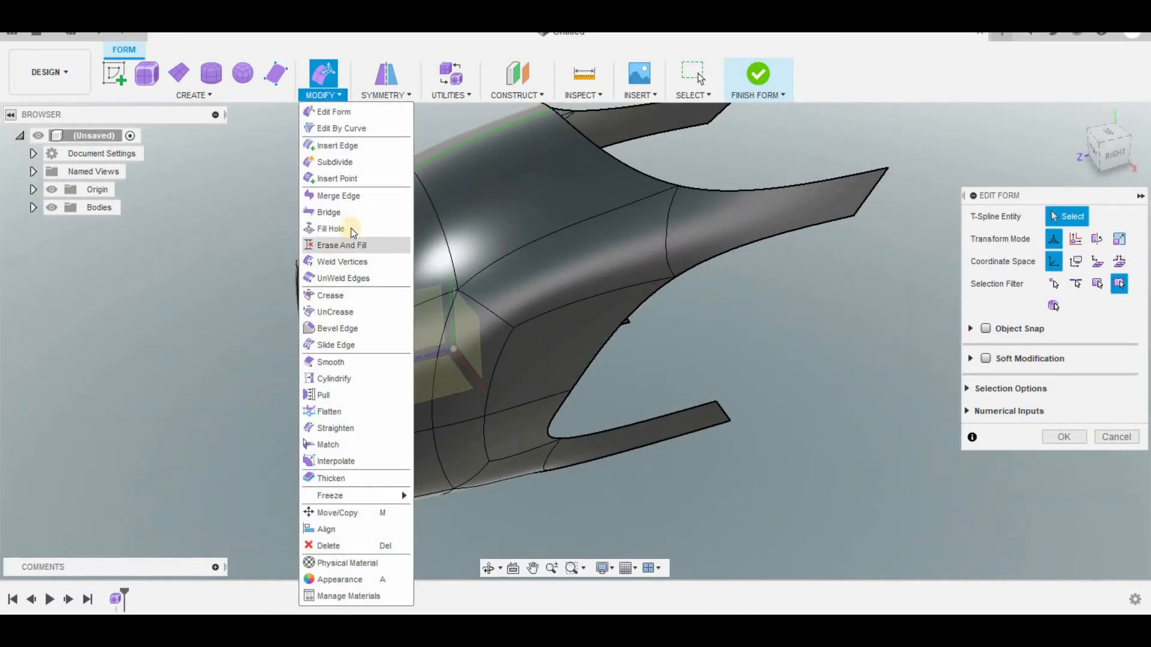
pyautogui.click(328, 295)
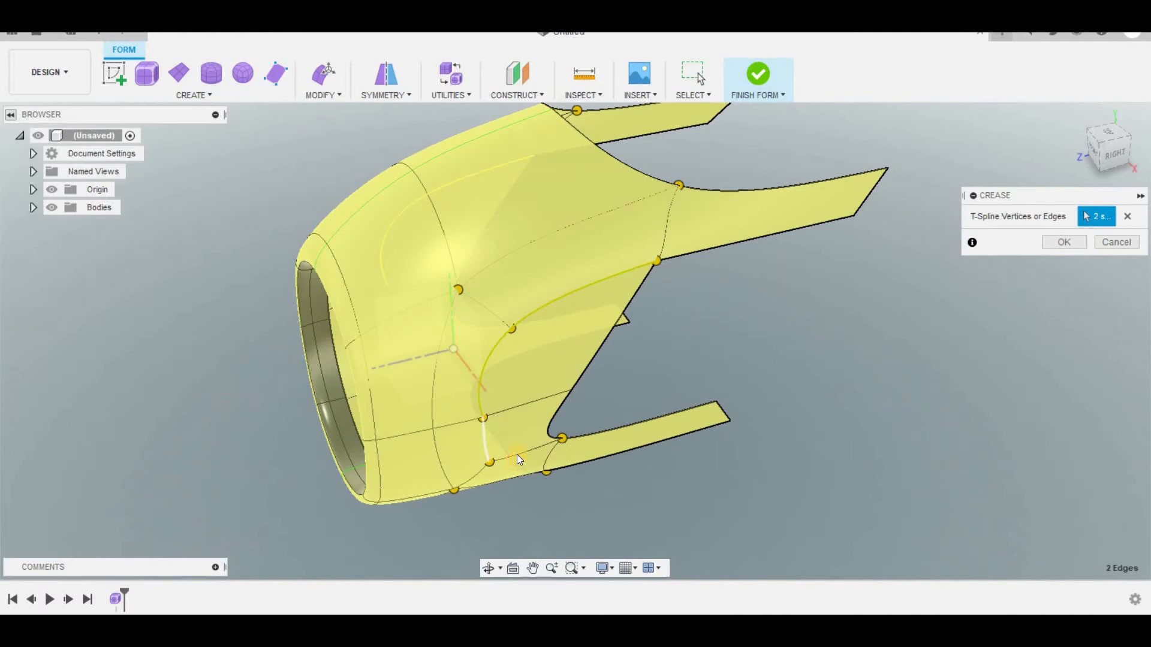
pyautogui.press('Return')
# Crease the outer edge chain framing the side panel from the lower arm forward and up to the upper arm
pyautogui.keyDown('shift'); pyautogui.moveTo(1007, 314); pyautogui.dragTo(866, 409, button='middle'); pyautogui.keyUp('shift')
pyautogui.click(508, 474)
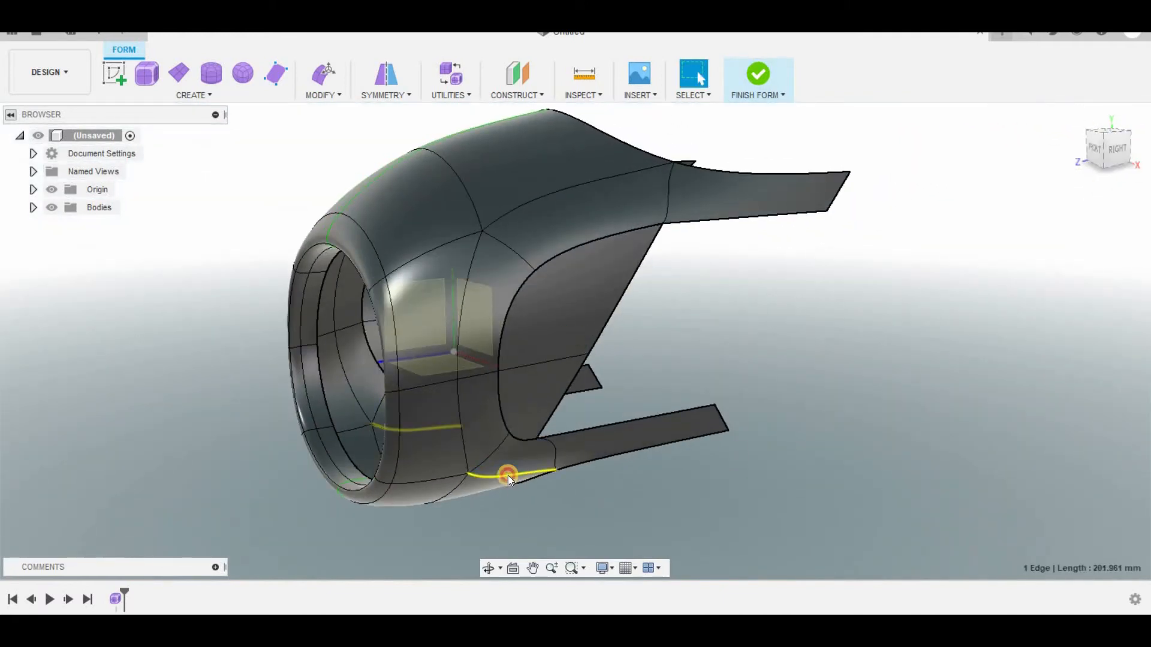
pyautogui.keyDown('shift'); pyautogui.click(467, 318); pyautogui.keyUp('shift')
pyautogui.keyDown('shift'); pyautogui.doubleClick(455, 308); pyautogui.keyUp('shift')
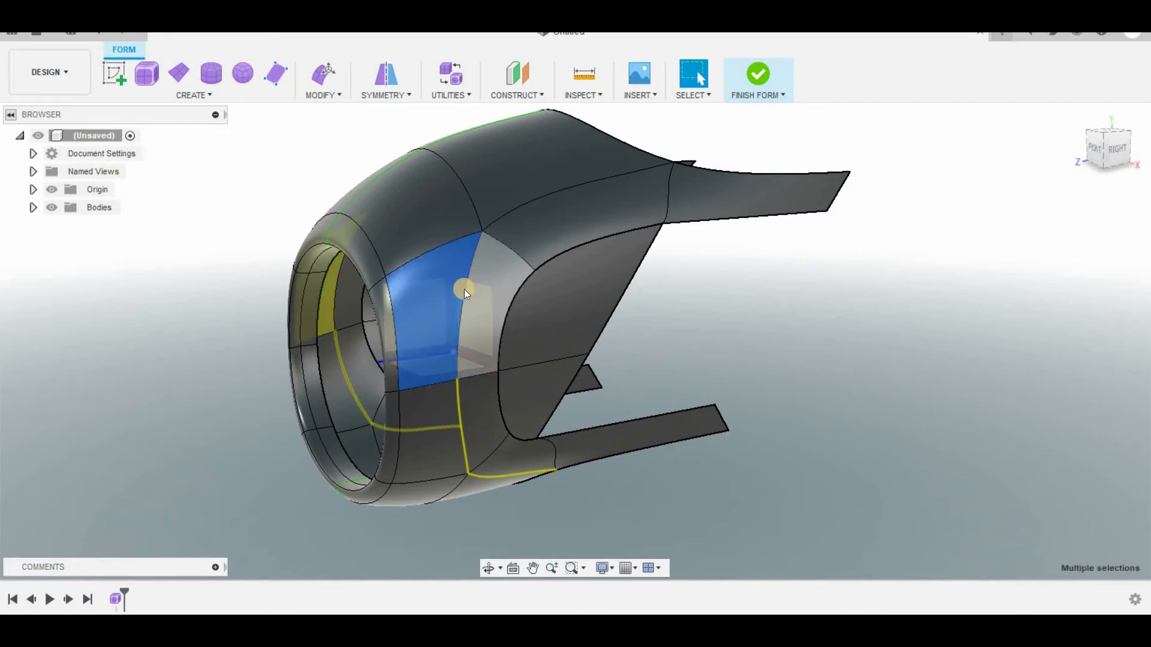
pyautogui.keyDown('shift'); pyautogui.doubleClick(545, 203); pyautogui.keyUp('shift')
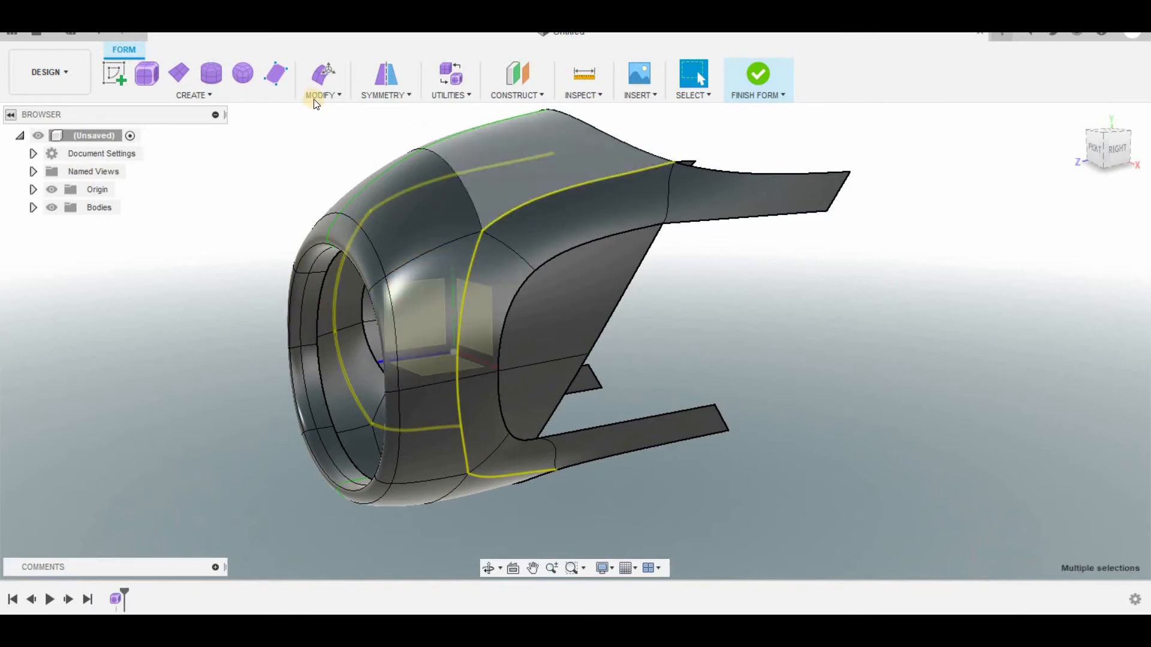
pyautogui.click(324, 75)
pyautogui.click(341, 296)
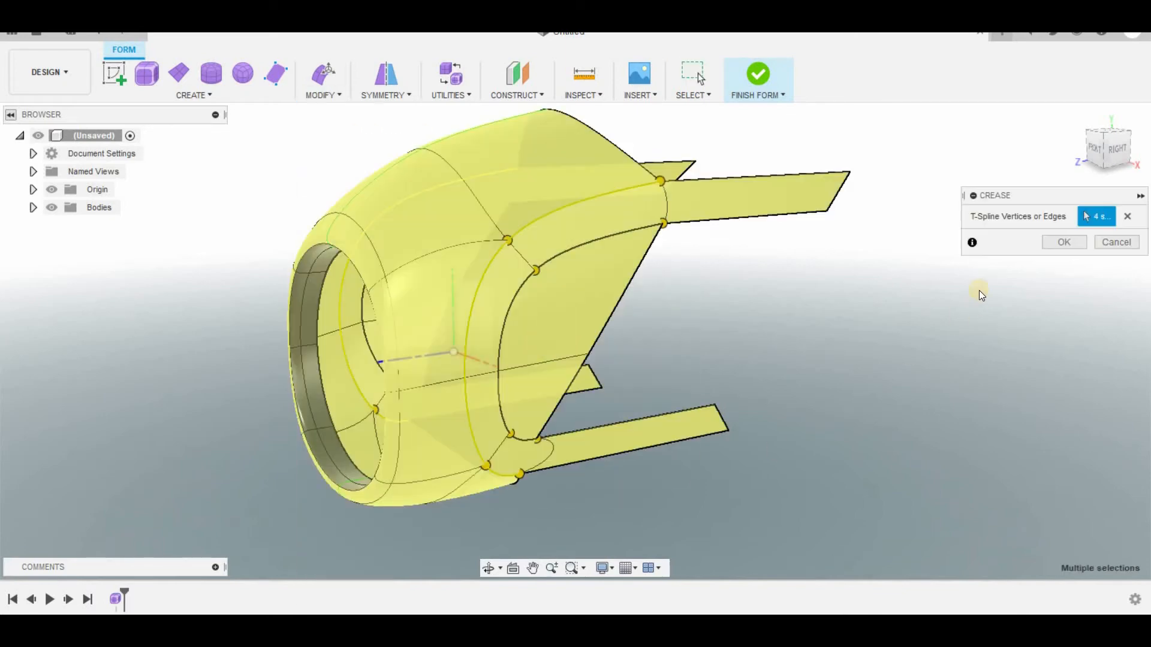
pyautogui.click(1058, 243)
# Extrude the inset side panel's lower rear edge backwards about 426 mm, with its mirrored counterpart
pyautogui.keyDown('shift'); pyautogui.moveTo(927, 308); pyautogui.dragTo(560, 458, button='middle'); pyautogui.keyUp('shift')
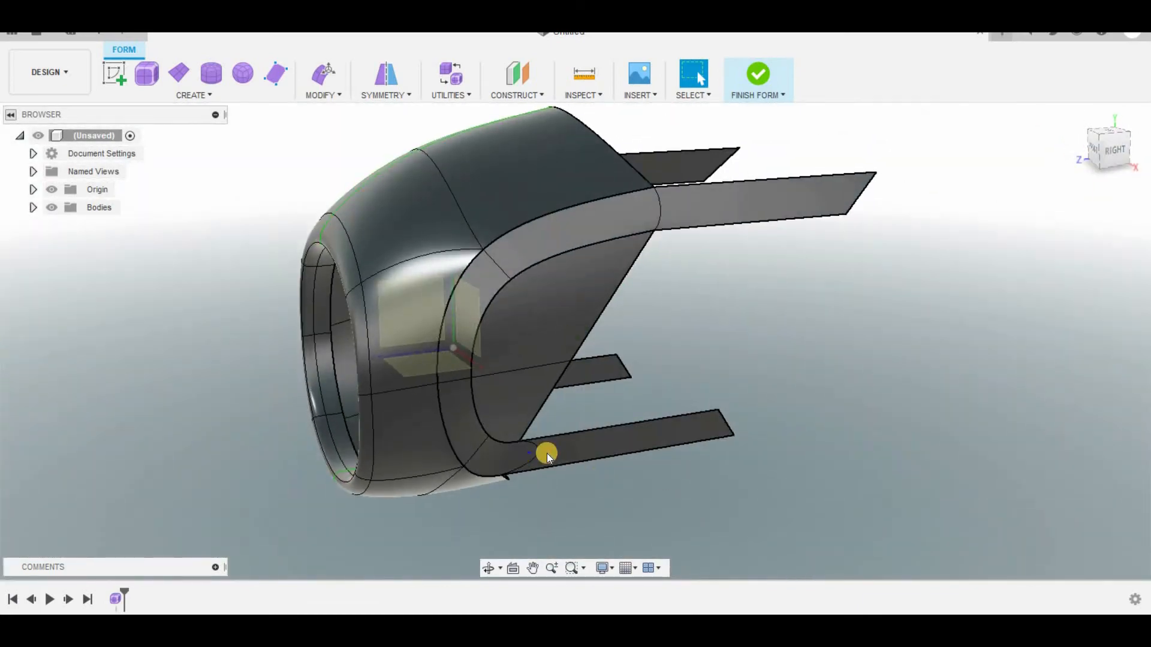
pyautogui.rightClick(535, 454)
pyautogui.click(1072, 170)
pyautogui.keyDown('shift'); pyautogui.moveTo(959, 156); pyautogui.dragTo(578, 386, button='middle'); pyautogui.keyUp('shift')
pyautogui.click(525, 415)
pyautogui.rightClick(561, 396)
pyautogui.click(589, 393)
pyautogui.moveTo(513, 421); pyautogui.dragTo(692, 398)
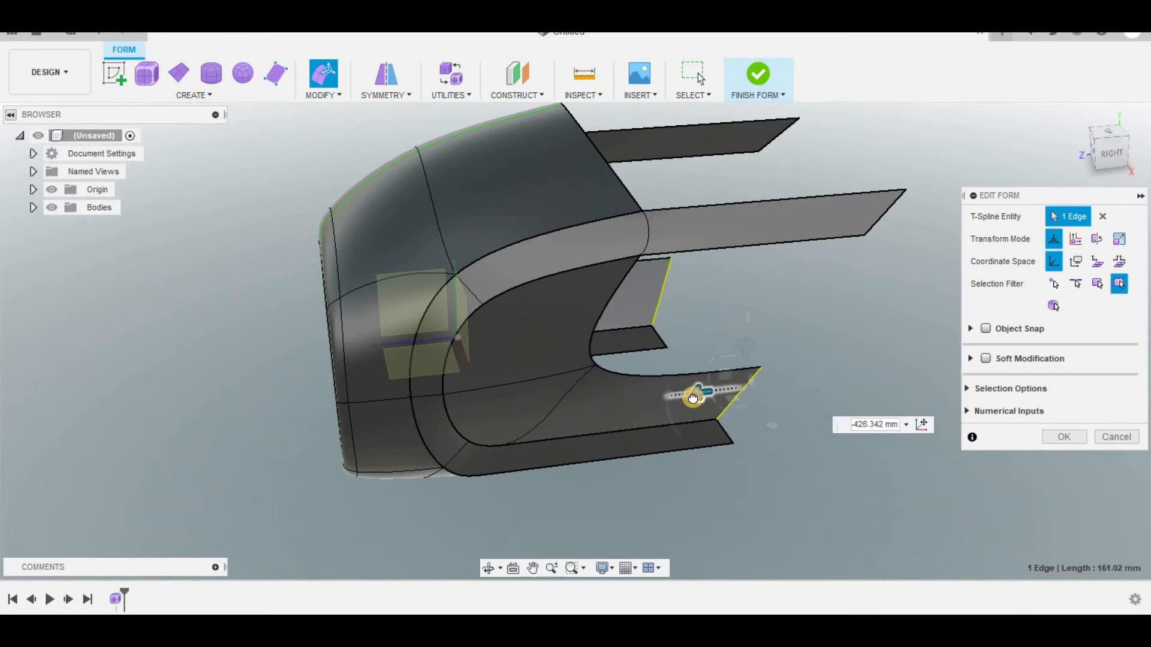
# Move the extruded side panel face up about 18 mm and confirm the edit
pyautogui.keyDown('shift'); pyautogui.moveTo(695, 396); pyautogui.dragTo(608, 461, button='middle'); pyautogui.keyUp('shift')
pyautogui.click(607, 467)
pyautogui.click(640, 412)
pyautogui.moveTo(591, 344); pyautogui.dragTo(591, 336)
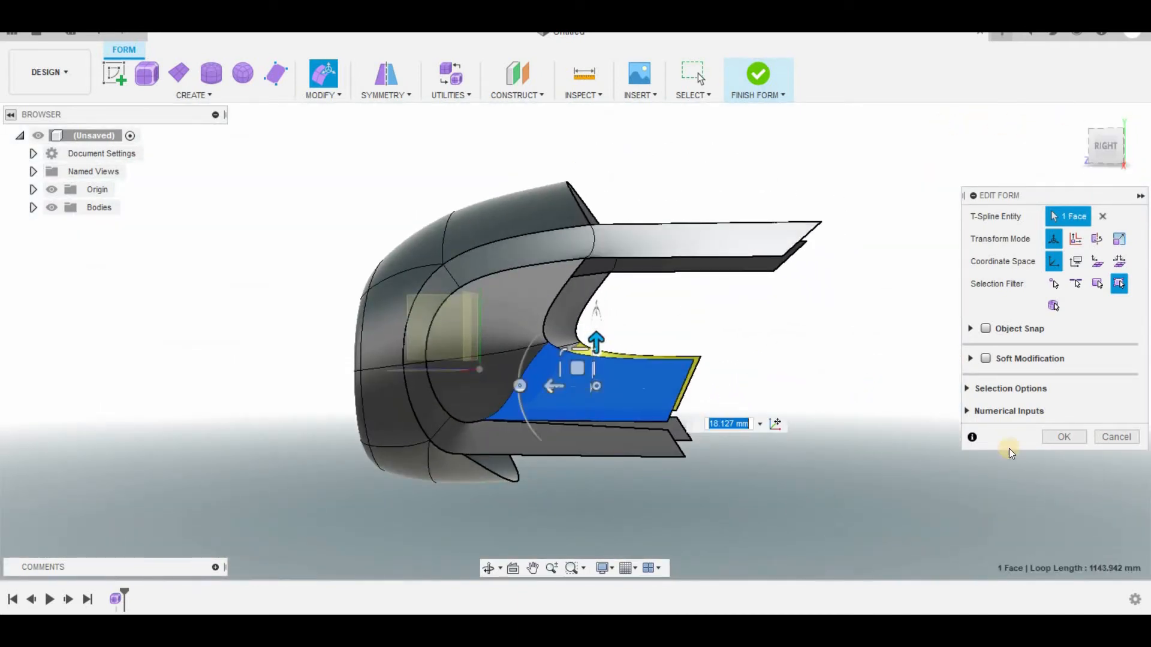
pyautogui.click(909, 494)
pyautogui.press('Return')
# Try to weld the extruded panel's lower rear corner vertex to the lower arm's upper end vertex
pyautogui.click(322, 94)
pyautogui.click(344, 259)
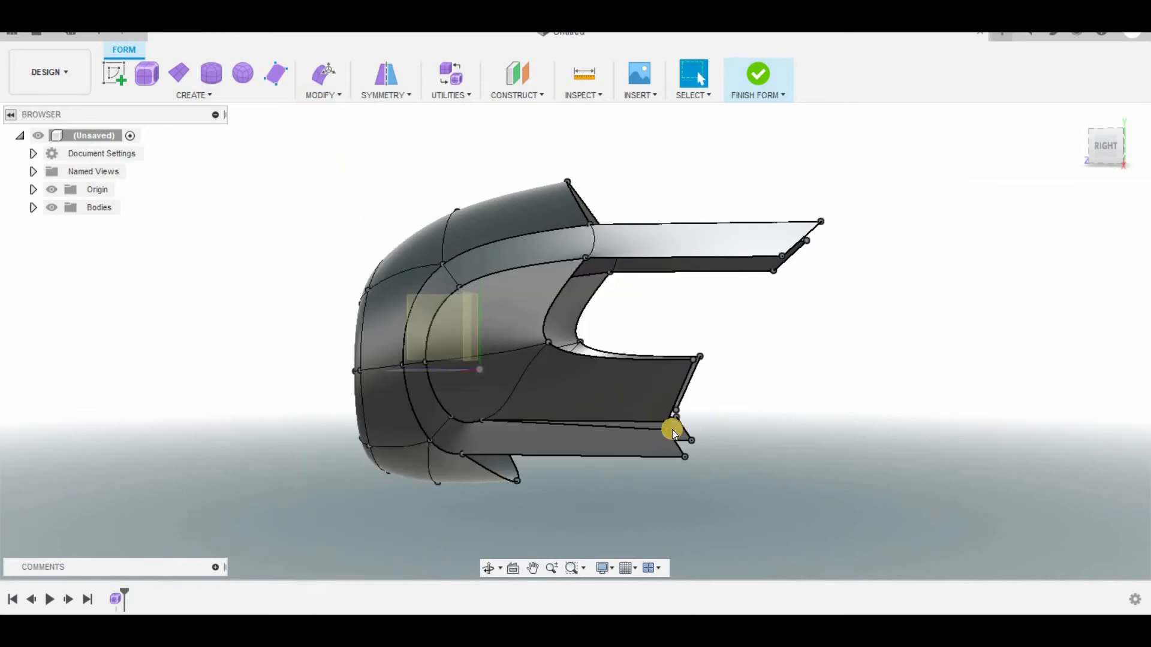
pyautogui.scroll(3, 682, 405)
pyautogui.scroll(2, 669, 425)
pyautogui.click(671, 405)
pyautogui.click(670, 423)
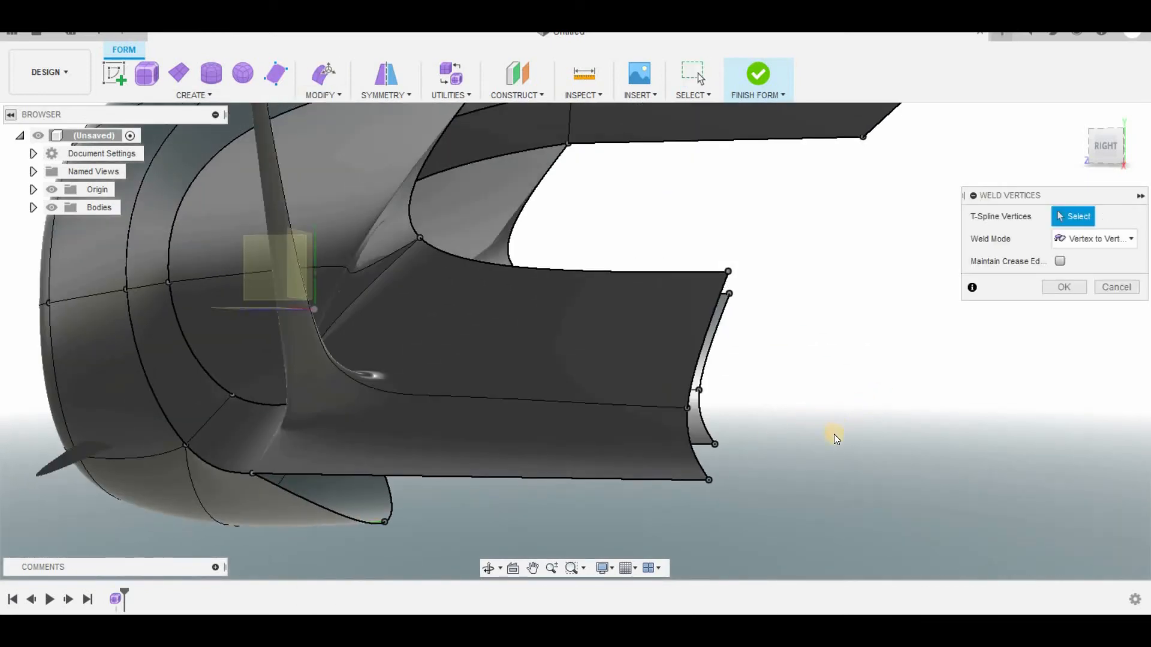
pyautogui.scroll(-2, 834, 434)
pyautogui.keyDown('shift'); pyautogui.moveTo(529, 391); pyautogui.dragTo(637, 462, button='middle'); pyautogui.keyUp('shift')
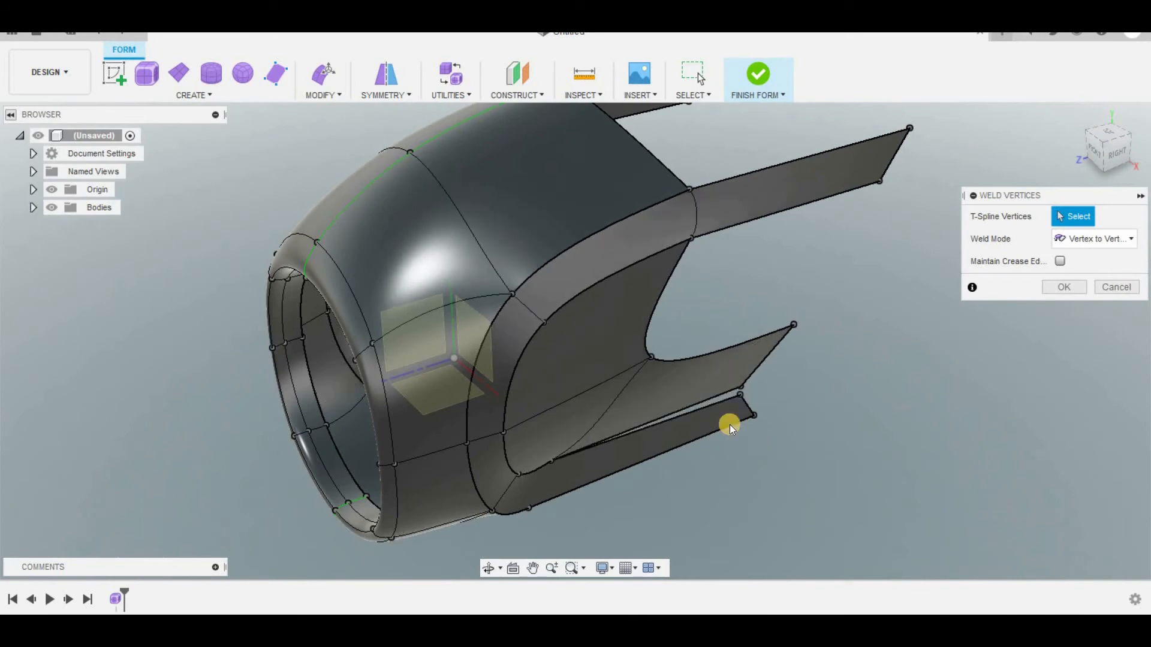
# Try to weld the neighbouring vertices where the lower arm meets the side panel
pyautogui.scroll(4, 539, 456)
pyautogui.scroll(-4, 546, 443)
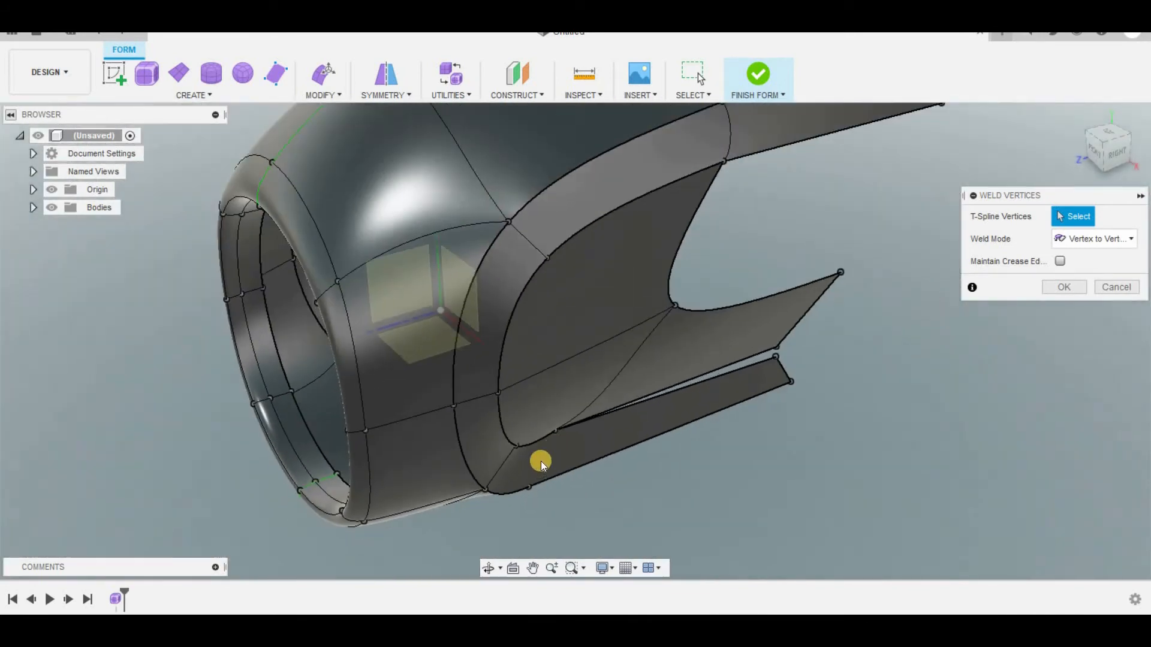
pyautogui.scroll(3, 531, 474)
pyautogui.click(525, 481)
pyautogui.click(591, 348)
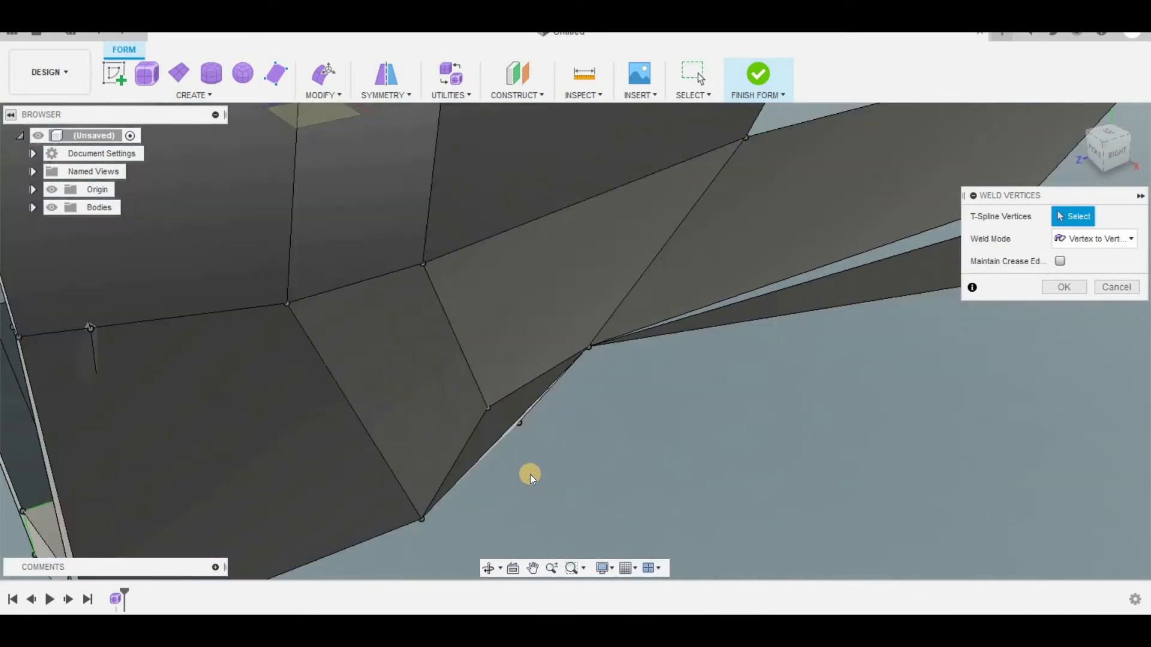
pyautogui.scroll(-3, 526, 475)
pyautogui.hotkey('ctrl', 'z')
# Try deleting the extruded panel face, and undo the recent edits back to before the panel was extruded
pyautogui.scroll(-2, 653, 452)
pyautogui.keyDown('shift'); pyautogui.moveTo(923, 135); pyautogui.dragTo(1043, 147, button='middle'); pyautogui.keyUp('shift')
pyautogui.click(580, 346)
pyautogui.rightClick(573, 339)
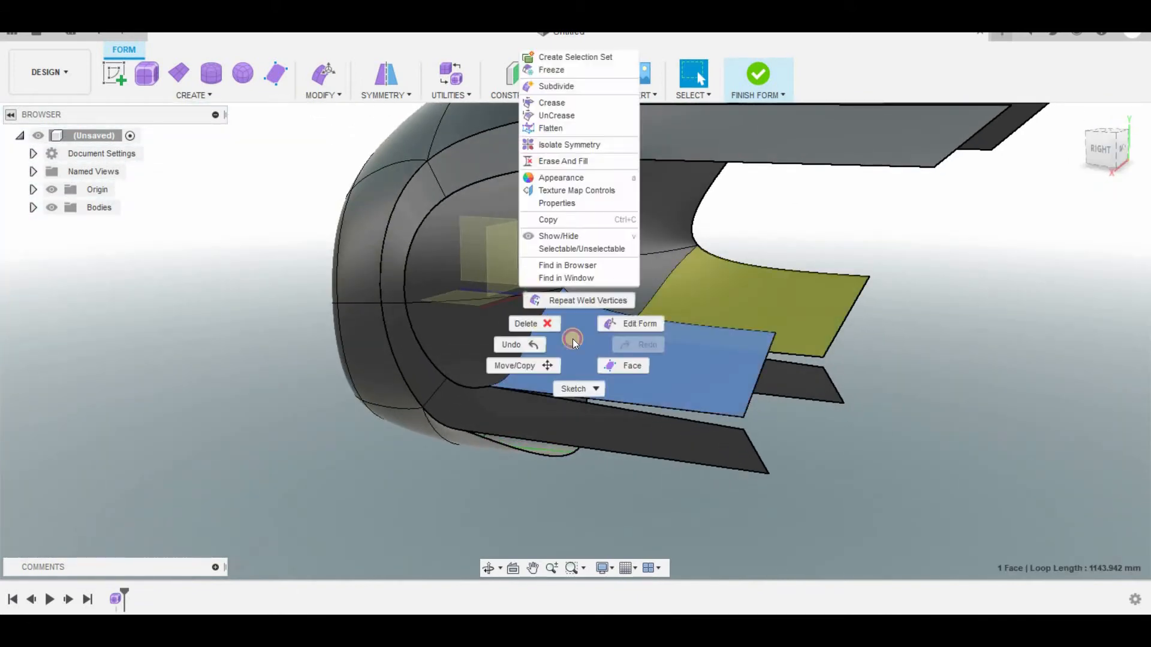
pyautogui.click(533, 324)
pyautogui.hotkey('ctrl', 'z')
pyautogui.hotkey('ctrl', 'z')
pyautogui.hotkey('ctrl', 'z')
pyautogui.hotkey('ctrl', 'z')
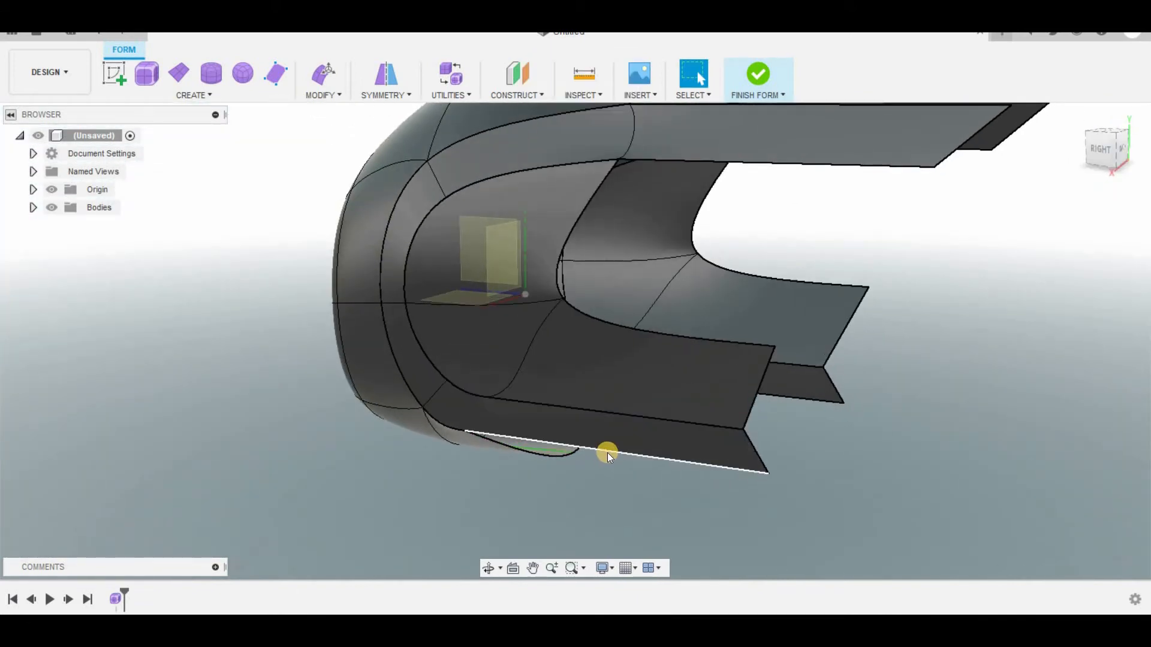
pyautogui.keyDown('shift'); pyautogui.moveTo(419, 143); pyautogui.dragTo(498, 179, button='middle'); pyautogui.keyUp('shift')
pyautogui.hotkey('ctrl', 'z')
# Pull the side panel's lower rear vertex backwards along the lower arm to the arm's end
pyautogui.click(525, 421)
pyautogui.rightClick(523, 415)
pyautogui.click(480, 441)
pyautogui.moveTo(541, 407); pyautogui.dragTo(753, 388)
# Delete the lower arm's upper end vertex and pull the panel vertex further back into a pointed tip
pyautogui.click(800, 419)
pyautogui.rightClick(800, 416)
pyautogui.click(758, 396)
pyautogui.moveTo(772, 409); pyautogui.dragTo(911, 403)
pyautogui.click(623, 507)
# Move the side panel's upper rear vertex back about 339 mm and delete the upper arm's lower end vertex
pyautogui.scroll(-2, 623, 506)
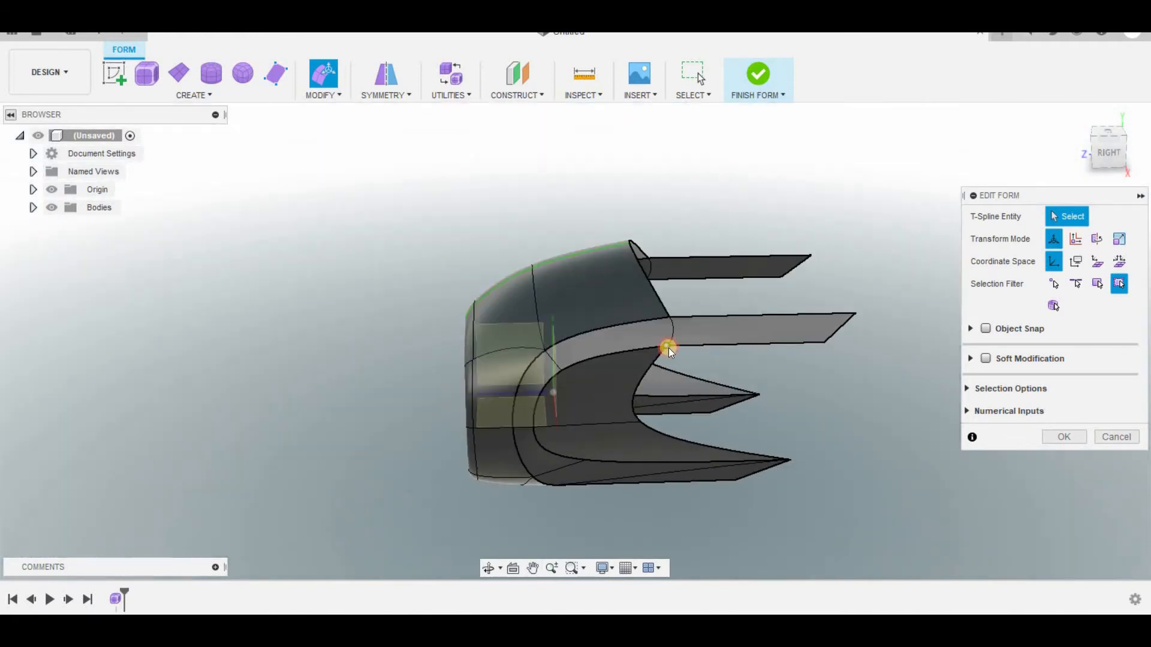
pyautogui.moveTo(714, 328); pyautogui.dragTo(760, 329)
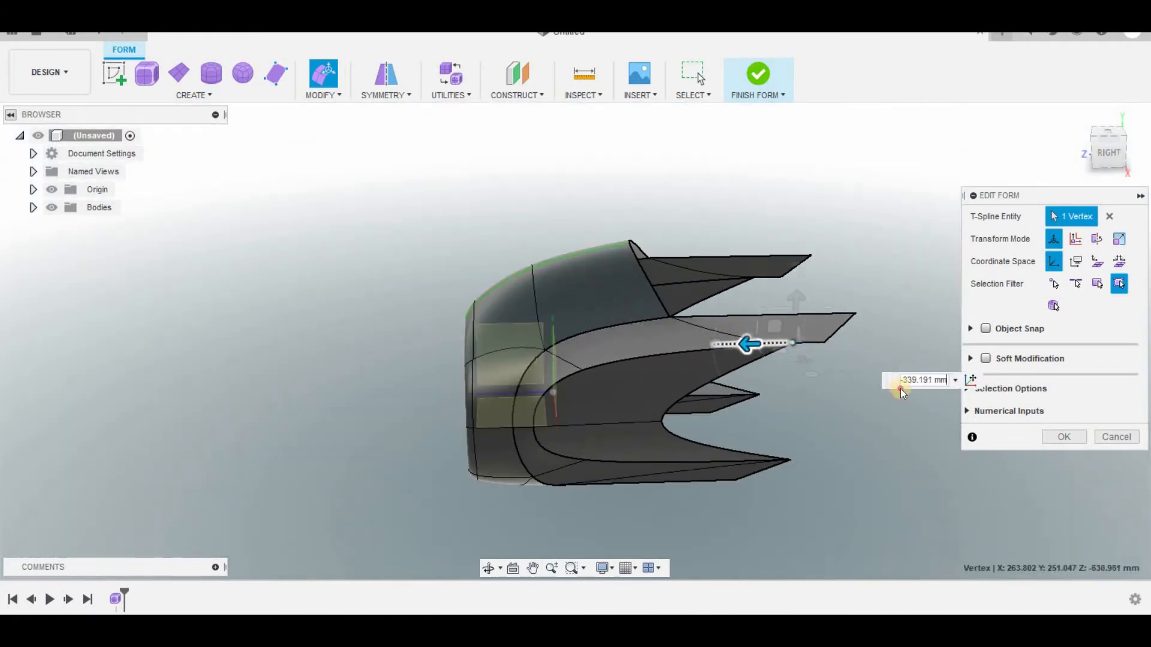
pyautogui.rightClick(830, 345)
pyautogui.click(825, 367)
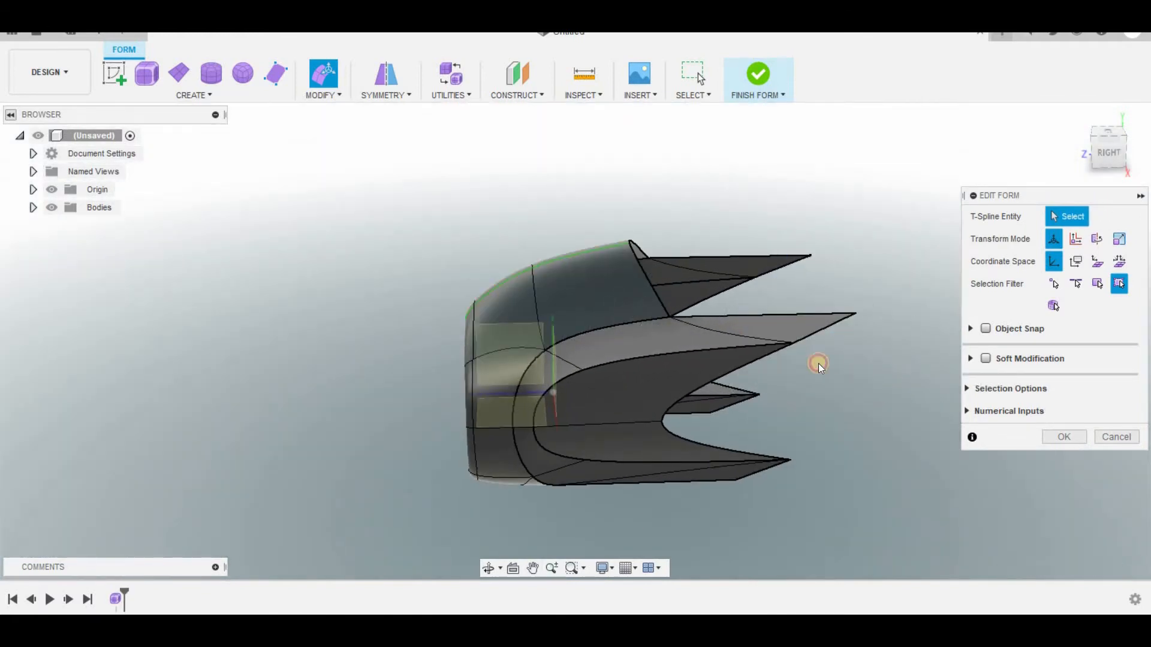
# Scale the six faces of the side band and arms by a factor of about 1.05, with their mirrored counterparts
pyautogui.moveTo(1110, 162); pyautogui.dragTo(623, 454)
pyautogui.click(632, 459)
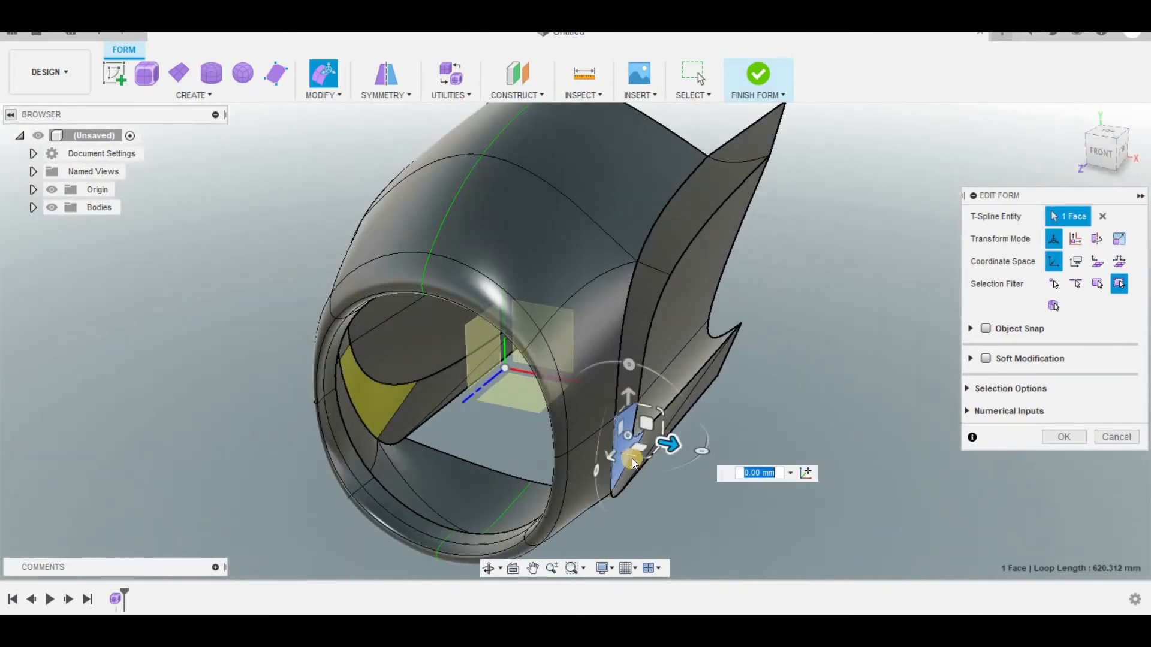
pyautogui.keyDown('ctrl'); pyautogui.click(704, 378); pyautogui.keyUp('ctrl')
pyautogui.keyDown('ctrl'); pyautogui.click(717, 374); pyautogui.keyUp('ctrl')
pyautogui.keyDown('ctrl'); pyautogui.click(672, 240); pyautogui.keyUp('ctrl')
pyautogui.keyDown('ctrl'); pyautogui.doubleClick(633, 322); pyautogui.keyUp('ctrl')
pyautogui.scroll(3, 727, 388)
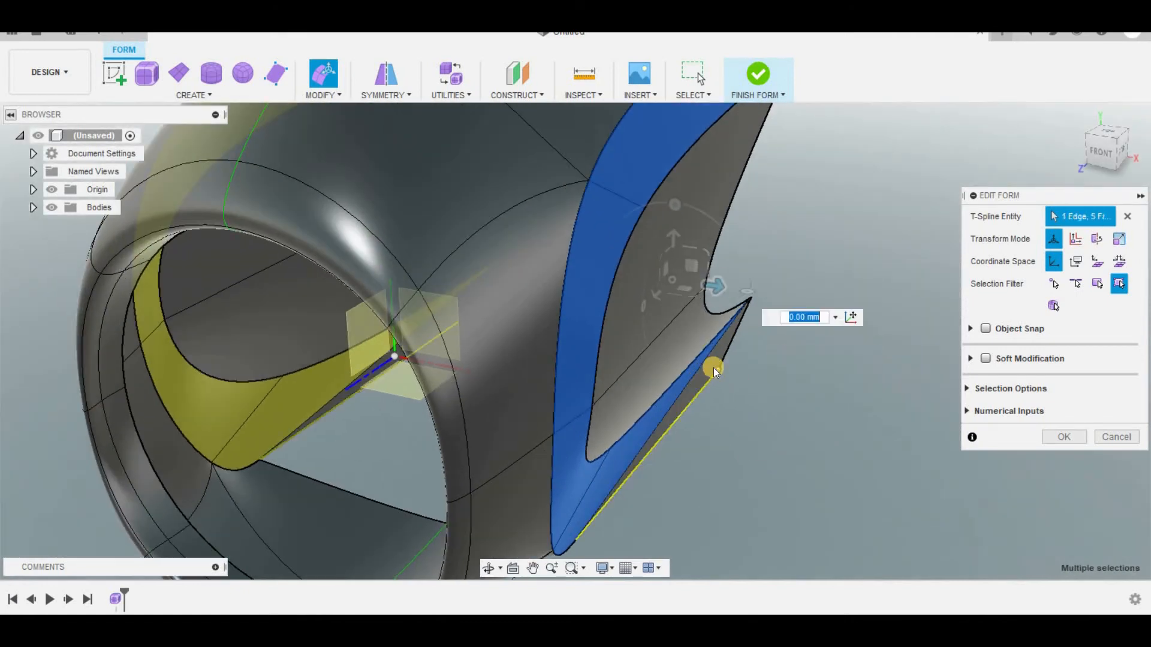
pyautogui.keyDown('ctrl'); pyautogui.click(698, 398); pyautogui.keyUp('ctrl')
pyautogui.keyDown('ctrl'); pyautogui.click(717, 367); pyautogui.keyUp('ctrl')
pyautogui.moveTo(716, 292); pyautogui.dragTo(674, 442)
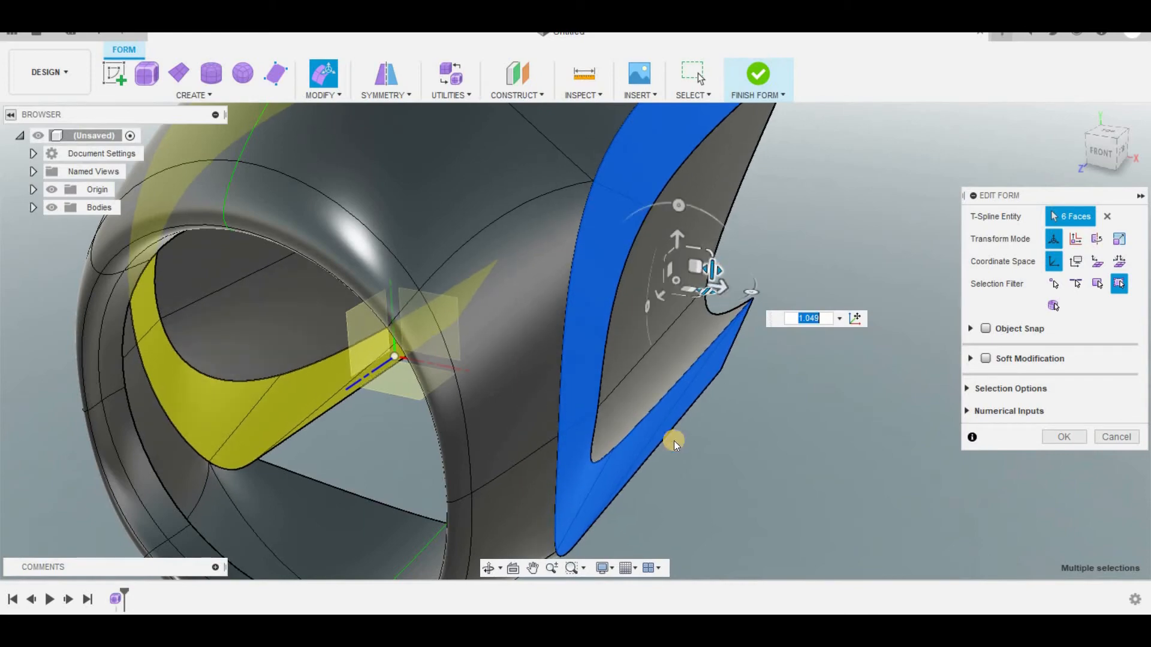
# Shift the upper arm's tip slightly and confirm the form edit
pyautogui.scroll(-3, 674, 446)
pyautogui.click(1087, 128)
pyautogui.keyDown('shift'); pyautogui.moveTo(1087, 129); pyautogui.dragTo(818, 192, button='middle'); pyautogui.keyUp('shift')
pyautogui.click(809, 193)
pyautogui.moveTo(809, 193); pyautogui.dragTo(801, 195)
pyautogui.click(863, 326)
pyautogui.scroll(-3, 598, 372)
pyautogui.moveTo(881, 165)
pyautogui.keyDown('shift'); pyautogui.mouseDown(button='middle')
pyautogui.moveTo(1027, 144)
pyautogui.moveTo(1086, 162)
pyautogui.moveTo(1104, 154)
pyautogui.mouseUp(button='middle'); pyautogui.keyUp('shift')
pyautogui.click(1064, 438)
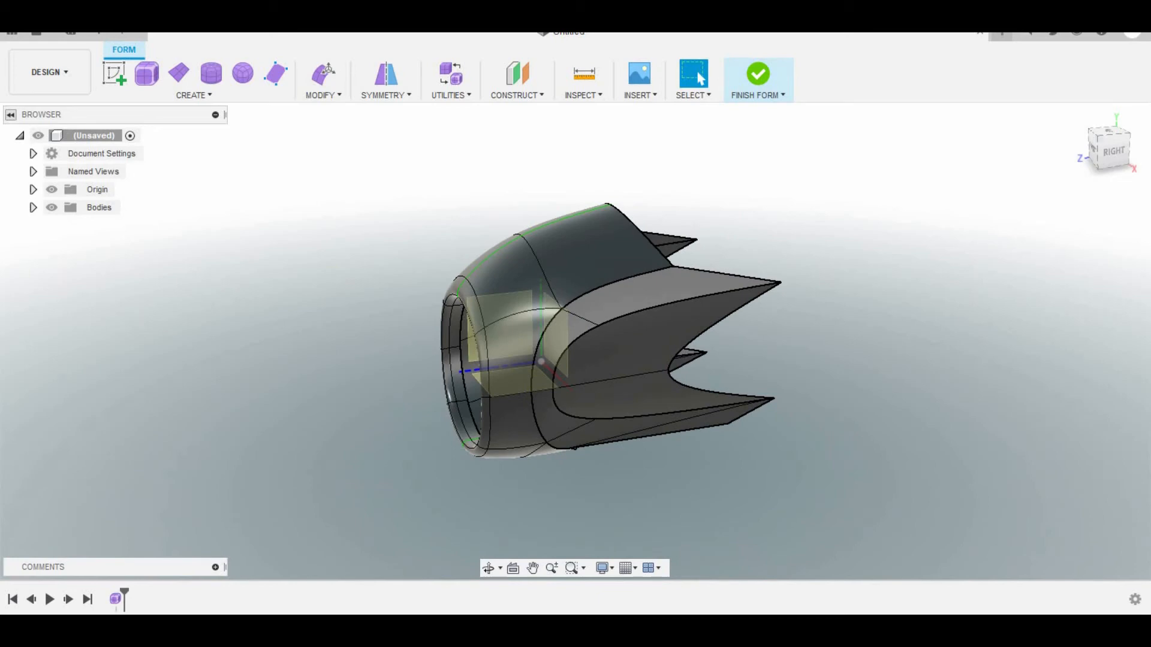
# Switch to the Render workspace, collapse the rendering gallery and show the model from its front-right corner
pyautogui.click(49, 72)
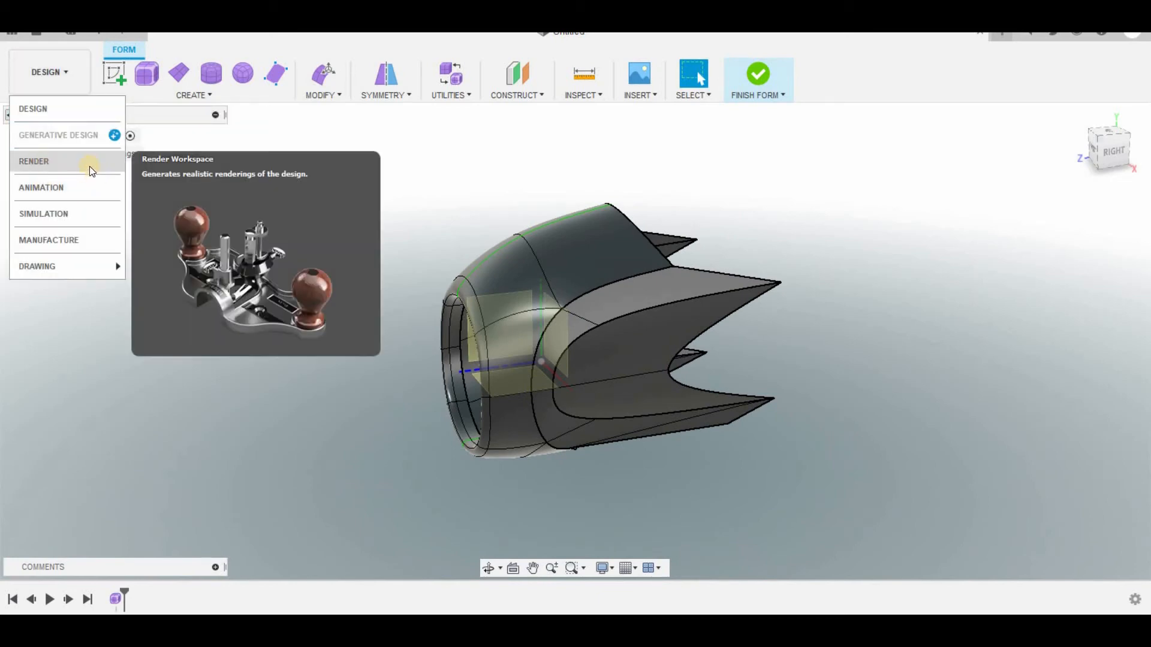
pyautogui.click(78, 163)
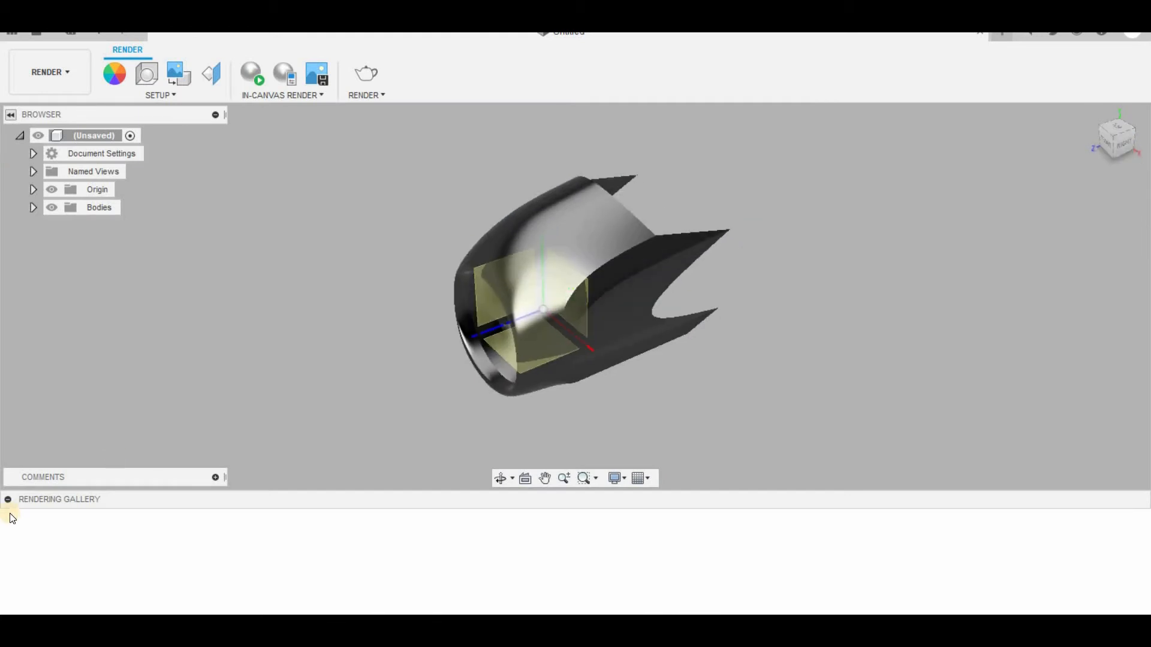
pyautogui.click(7, 500)
pyautogui.click(1101, 174)
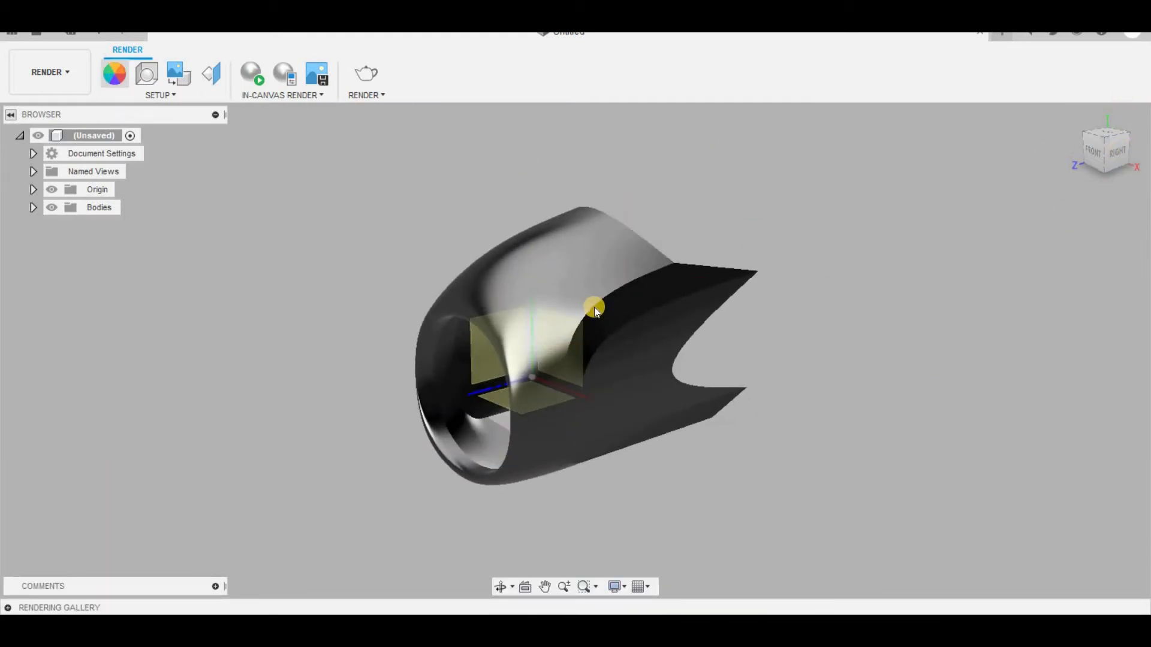
# Search the appearance library for "carbo" and add Carbon Fiber - Plain to the design's appearances
pyautogui.press('a')
pyautogui.scroll(-2, 959, 524)
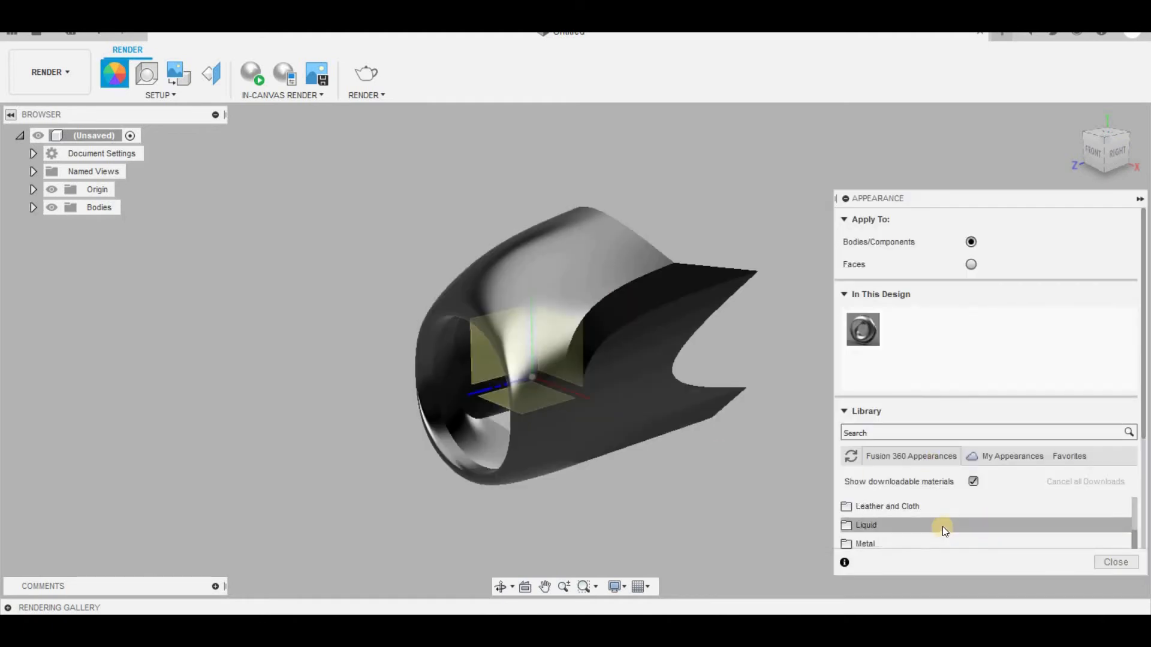
pyautogui.write('carbo')
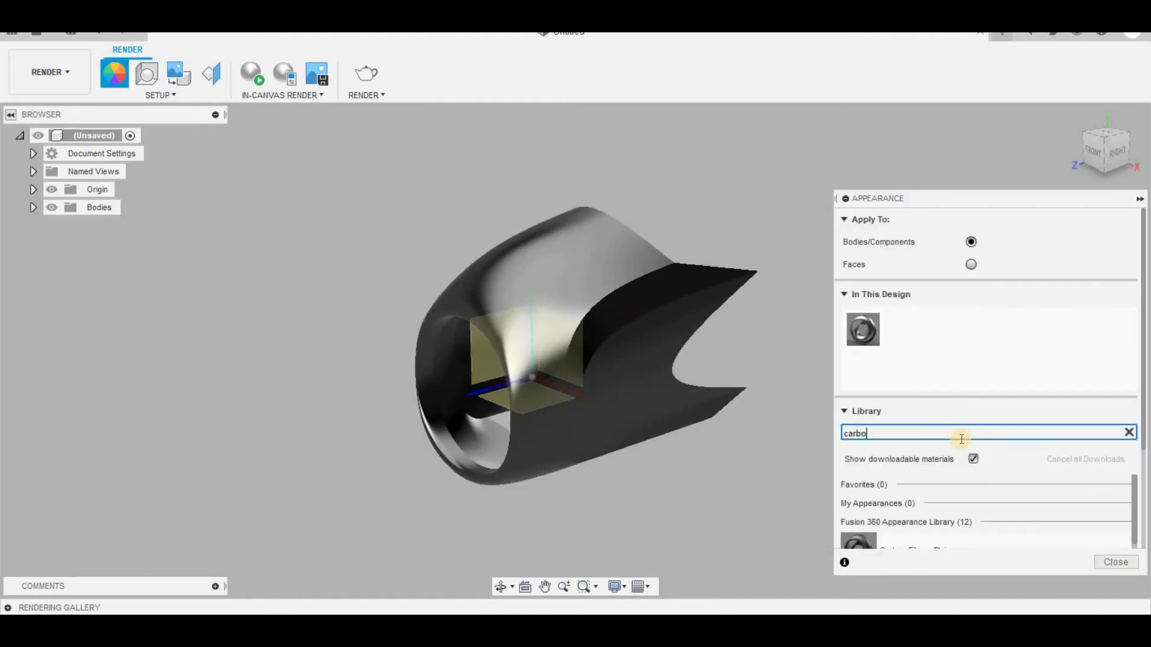
pyautogui.scroll(-3, 1142, 387)
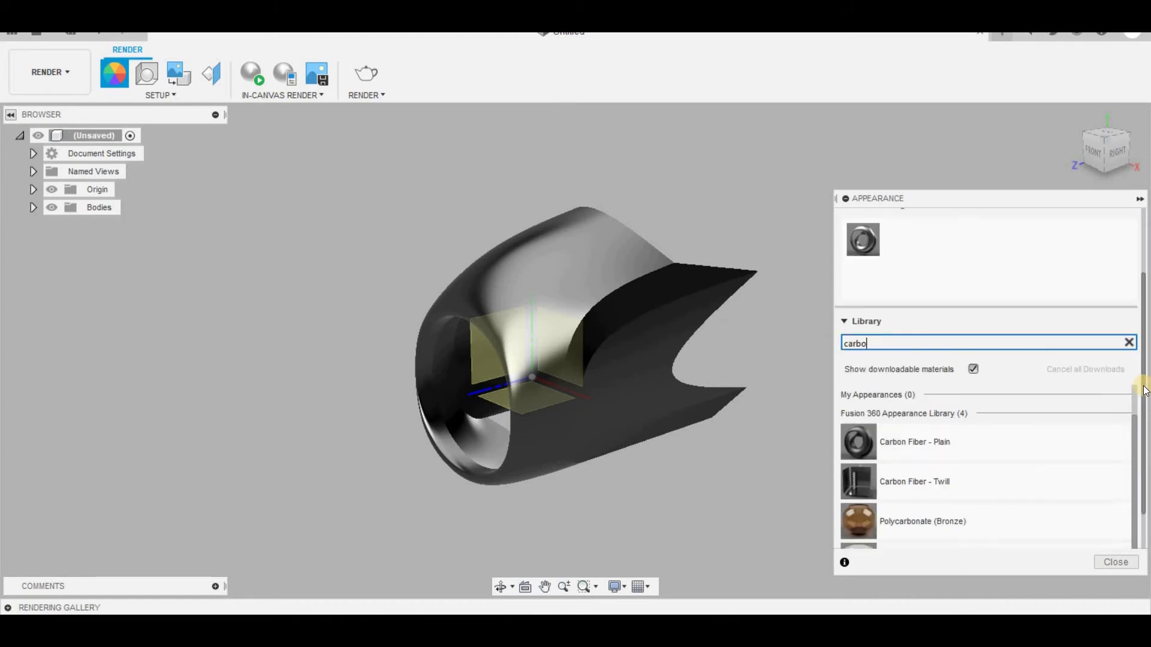
pyautogui.scroll(2, 1065, 431)
pyautogui.scroll(-1, 974, 471)
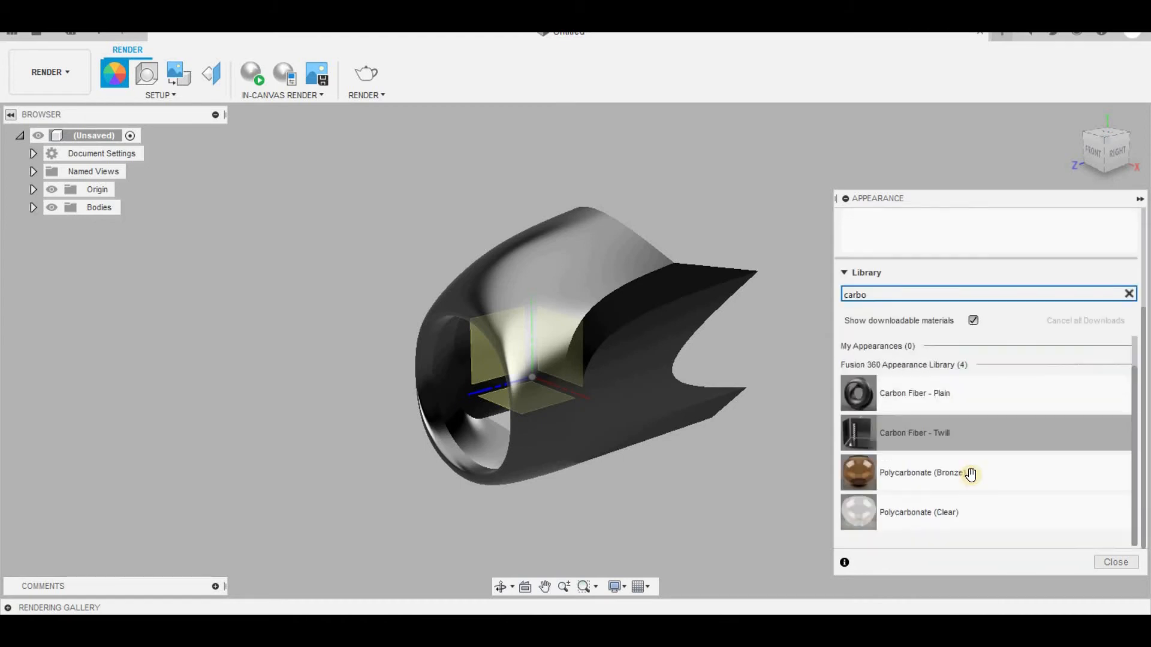
pyautogui.scroll(1, 977, 441)
pyautogui.moveTo(971, 445); pyautogui.dragTo(968, 238)
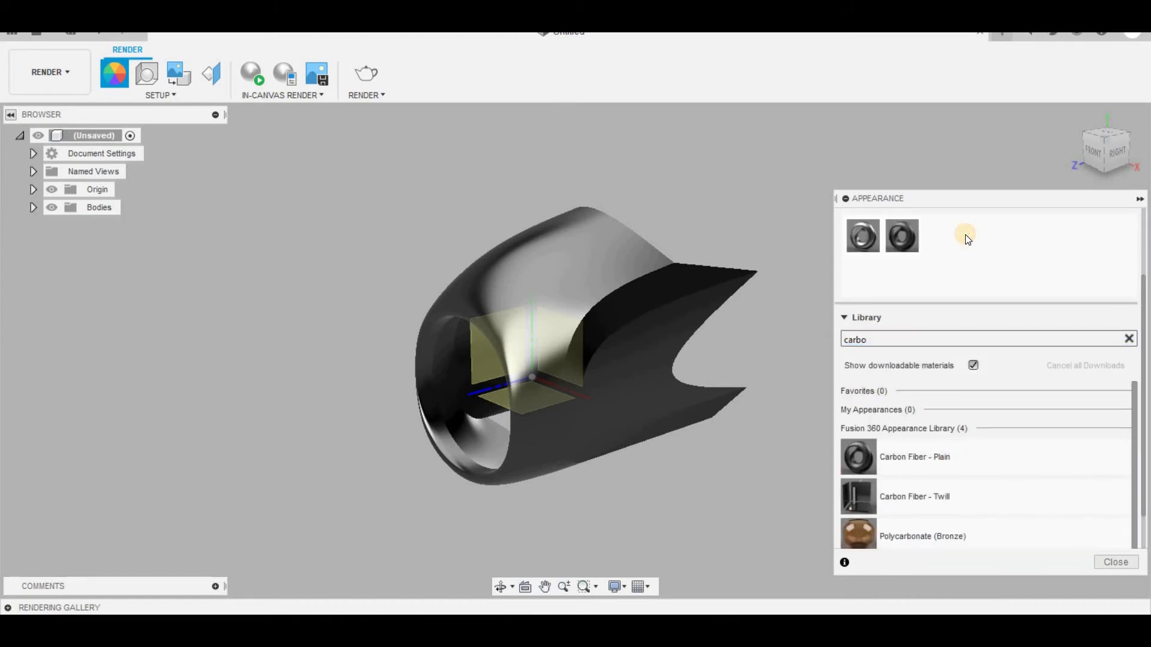
# Search the appearance library for "red" and add Paint - Enamel Glossy (Red) to the design's appearances
pyautogui.moveTo(1101, 169); pyautogui.dragTo(611, 407)
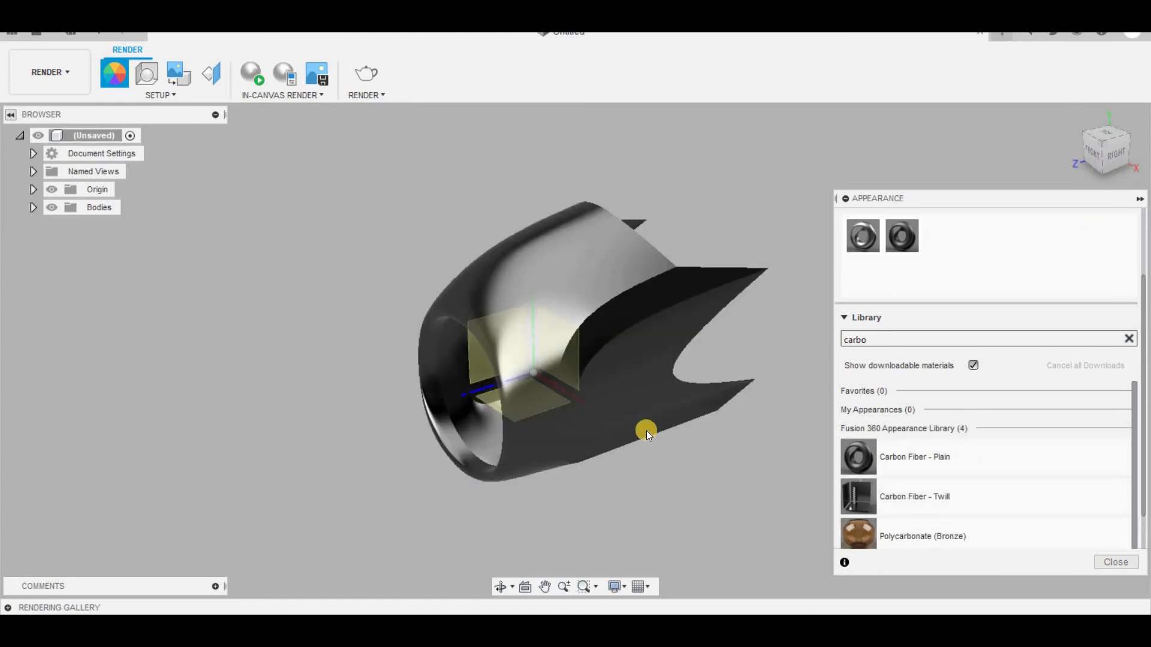
pyautogui.scroll(2, 909, 383)
pyautogui.scroll(-1, 909, 377)
pyautogui.doubleClick(909, 382)
pyautogui.press('BackSpace')
pyautogui.write('red')
pyautogui.scroll(-5, 935, 513)
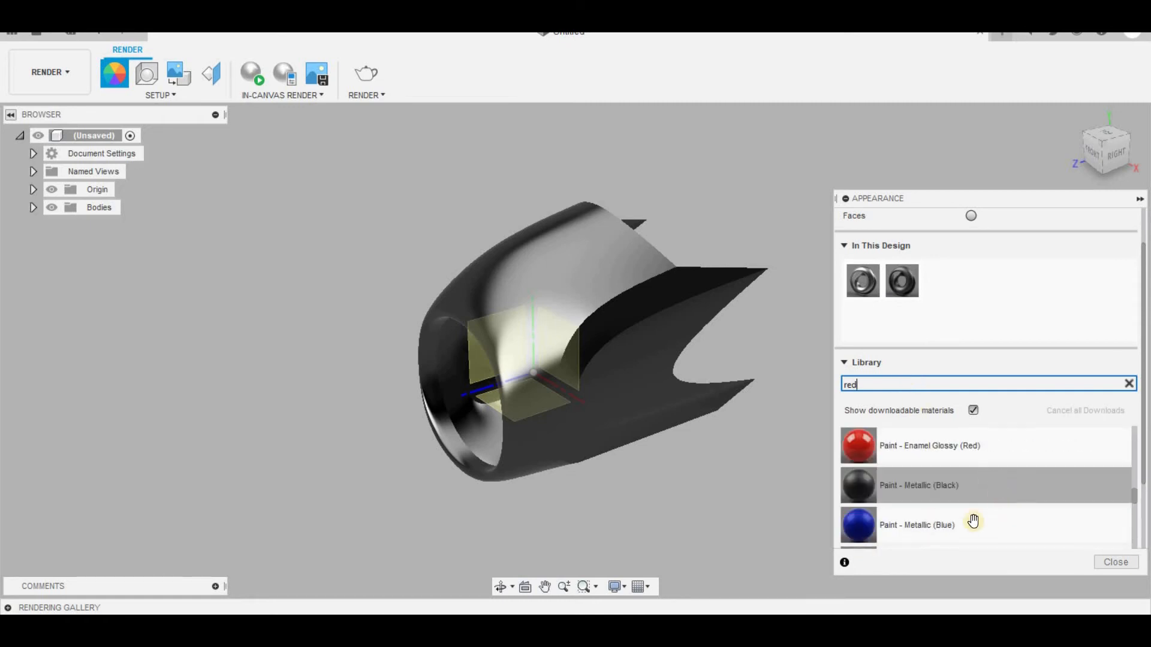
pyautogui.moveTo(985, 450); pyautogui.dragTo(951, 282)
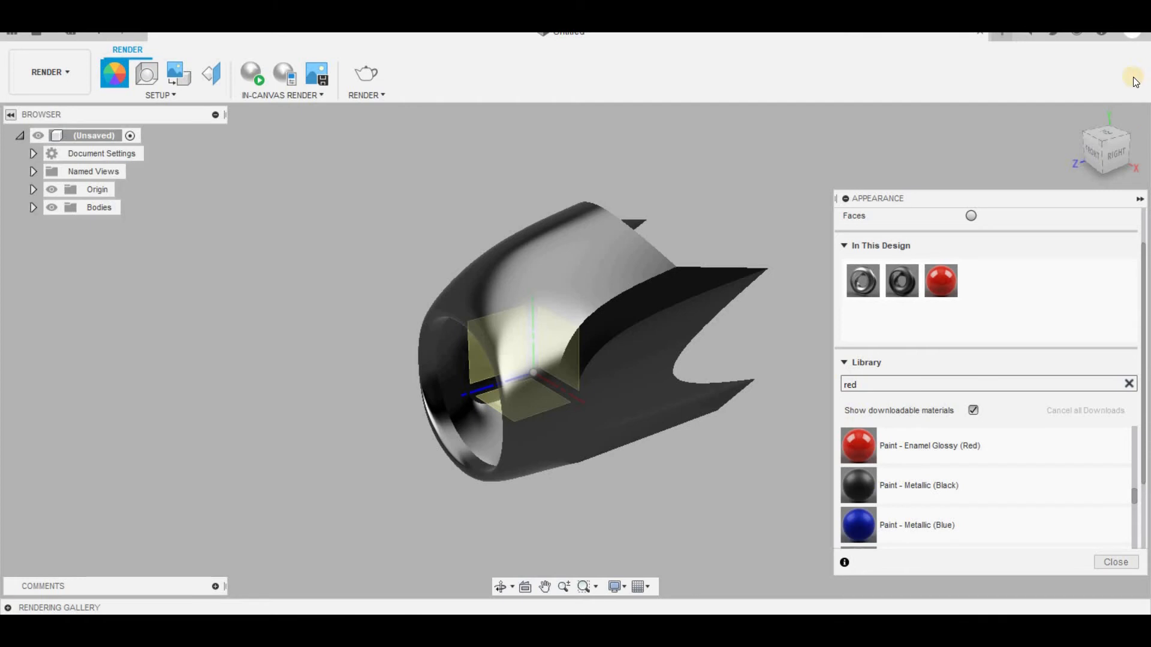
# Set appearances to apply to individual faces and put Carbon Fiber - Plain on the faces around the right side panel
pyautogui.click(1118, 146)
pyautogui.moveTo(595, 239); pyautogui.dragTo(586, 268)
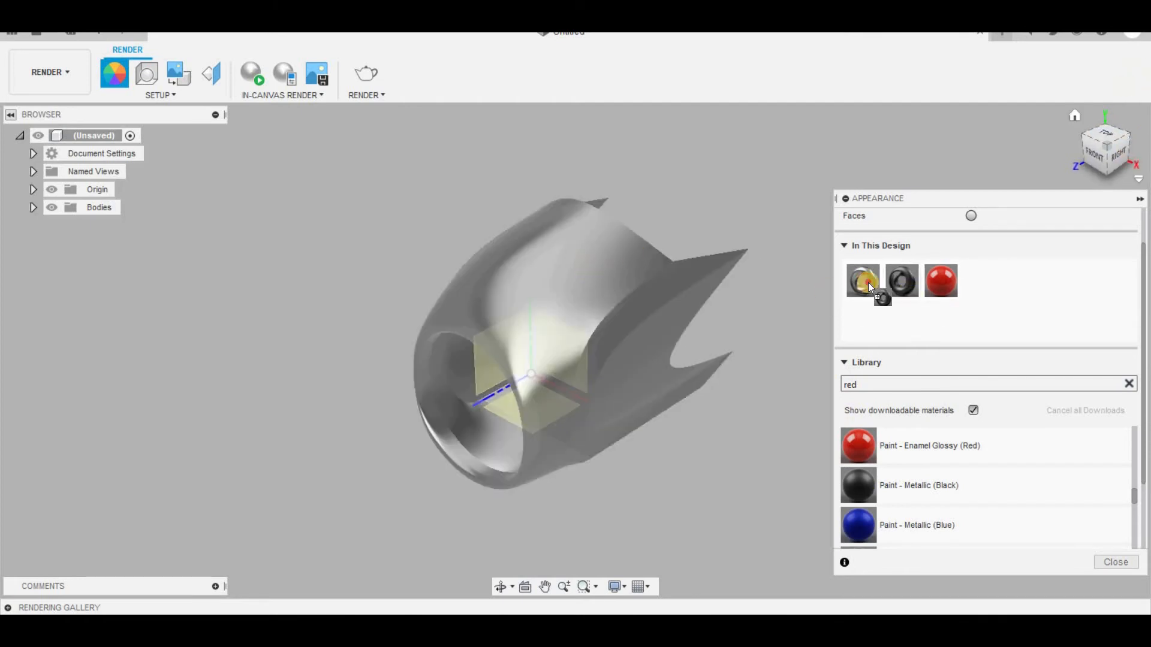
pyautogui.scroll(2, 981, 267)
pyautogui.click(970, 265)
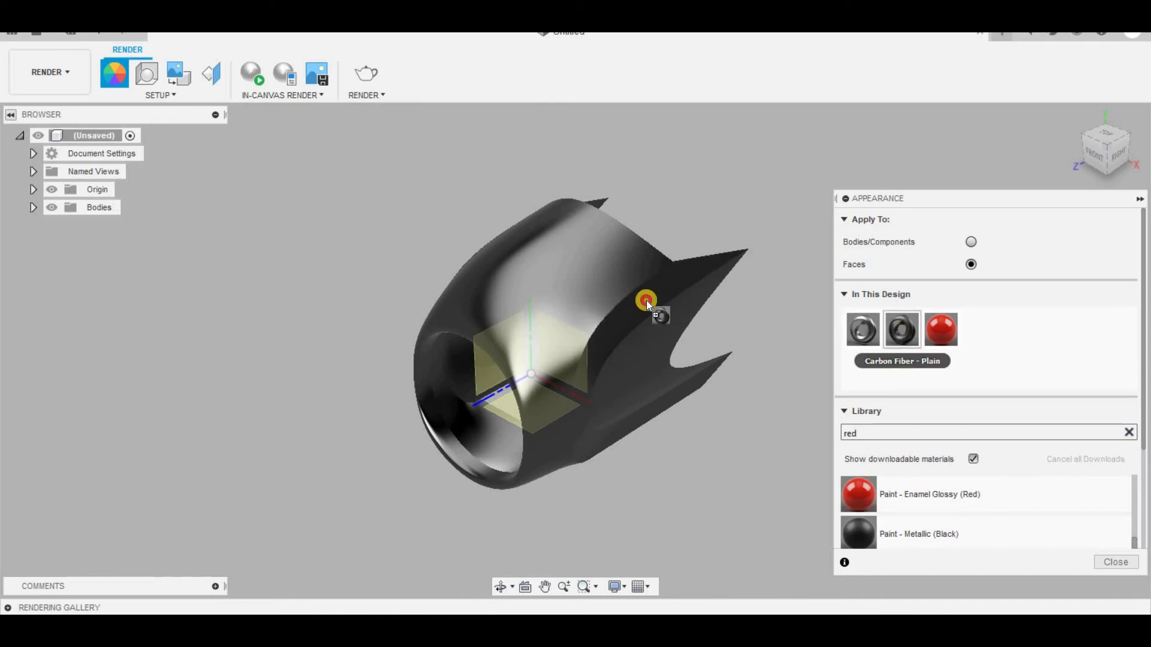
pyautogui.moveTo(693, 311); pyautogui.dragTo(692, 312)
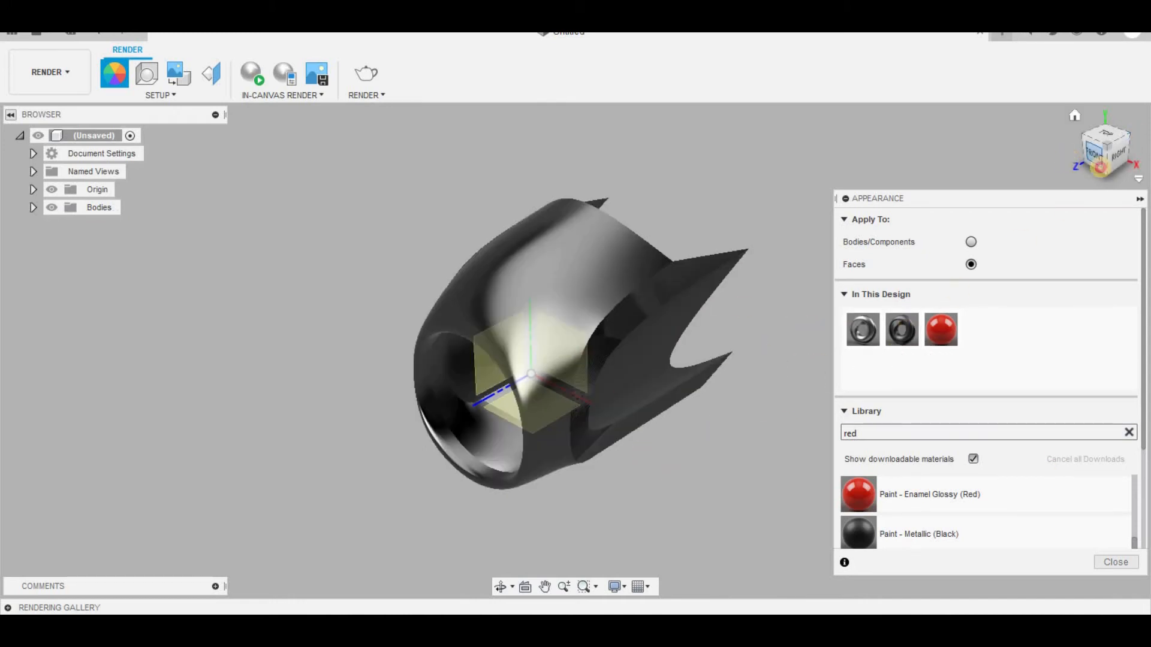
pyautogui.moveTo(1065, 159); pyautogui.dragTo(1046, 154)
pyautogui.moveTo(602, 447); pyautogui.dragTo(603, 447)
pyautogui.scroll(3, 665, 437)
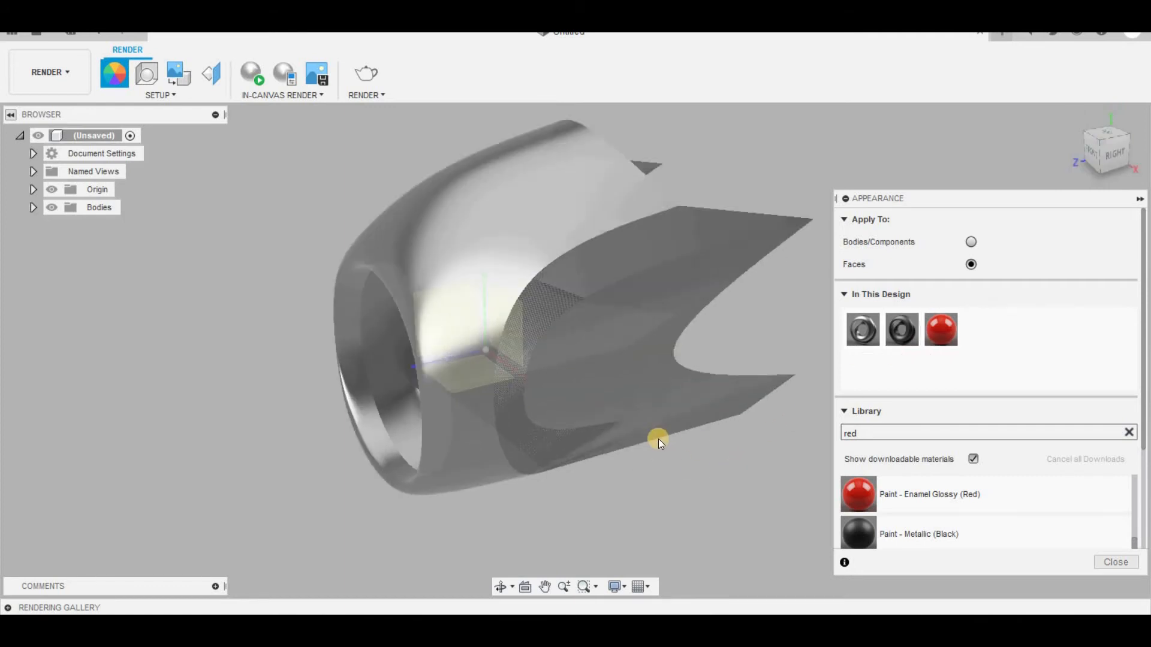
pyautogui.moveTo(732, 413); pyautogui.dragTo(733, 408)
pyautogui.scroll(-3, 669, 470)
pyautogui.moveTo(1086, 149); pyautogui.dragTo(108, 155)
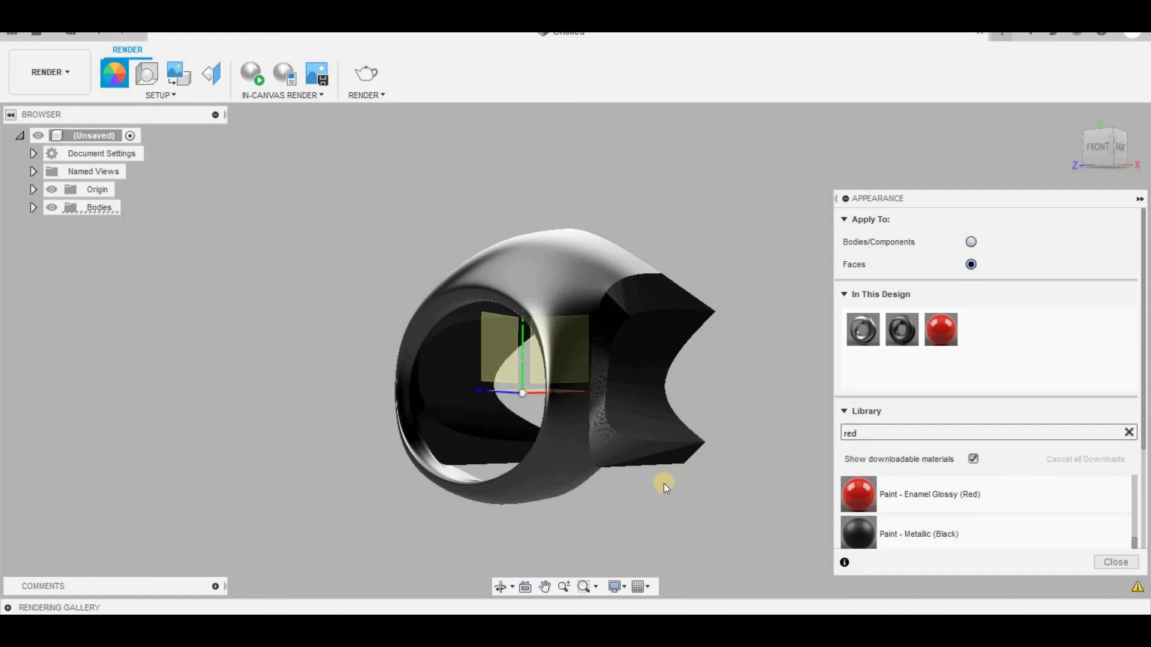
# Apply Paint - Enamel Glossy (Red) to the upper faces of the shell
pyautogui.moveTo(1092, 148)
pyautogui.mouseDown()
pyautogui.moveTo(1064, 160)
pyautogui.moveTo(973, 277)
pyautogui.mouseUp()
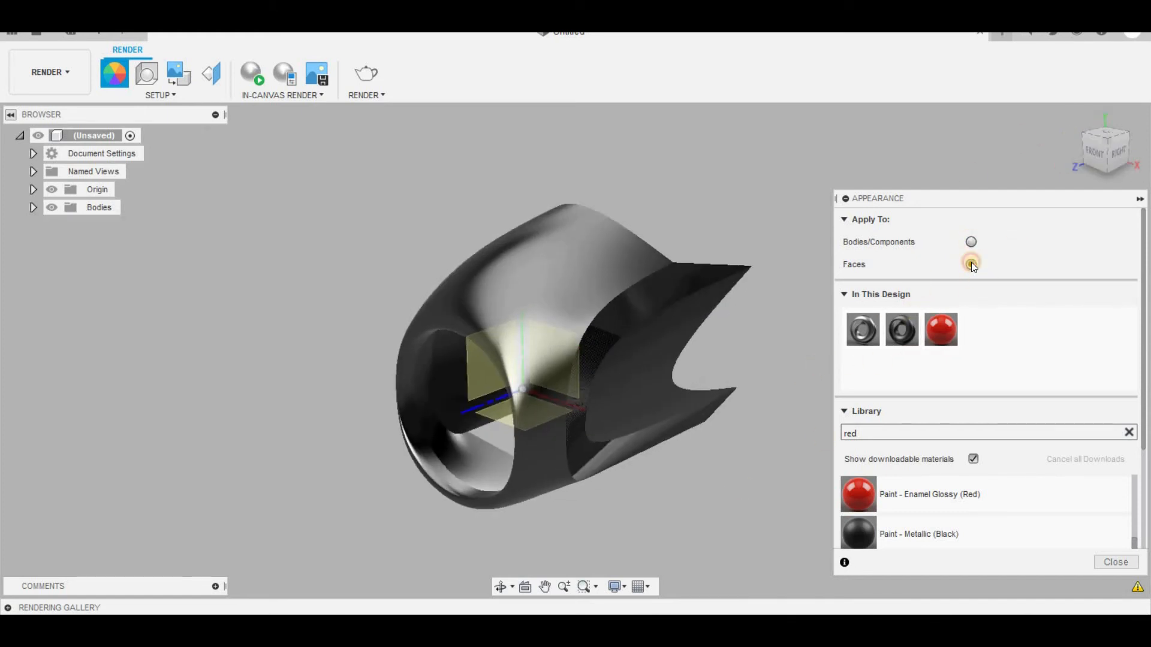
pyautogui.moveTo(825, 273); pyautogui.dragTo(585, 255)
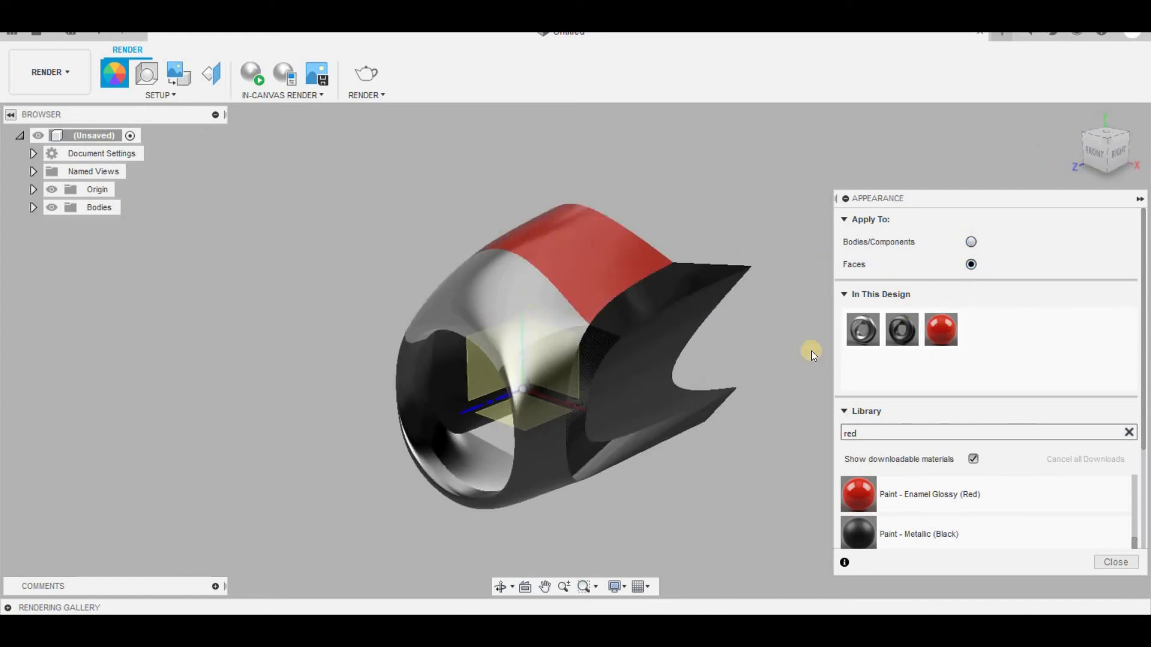
pyautogui.moveTo(666, 385); pyautogui.dragTo(554, 391)
pyautogui.moveTo(1115, 158); pyautogui.dragTo(97, 164)
# Apply Carbon Fiber - Plain to the faces around the left side panel, including the lower arm
pyautogui.moveTo(903, 338); pyautogui.dragTo(493, 421)
pyautogui.moveTo(1100, 161); pyautogui.dragTo(1136, 168)
pyautogui.moveTo(902, 330); pyautogui.dragTo(562, 379)
pyautogui.moveTo(900, 335); pyautogui.dragTo(417, 483)
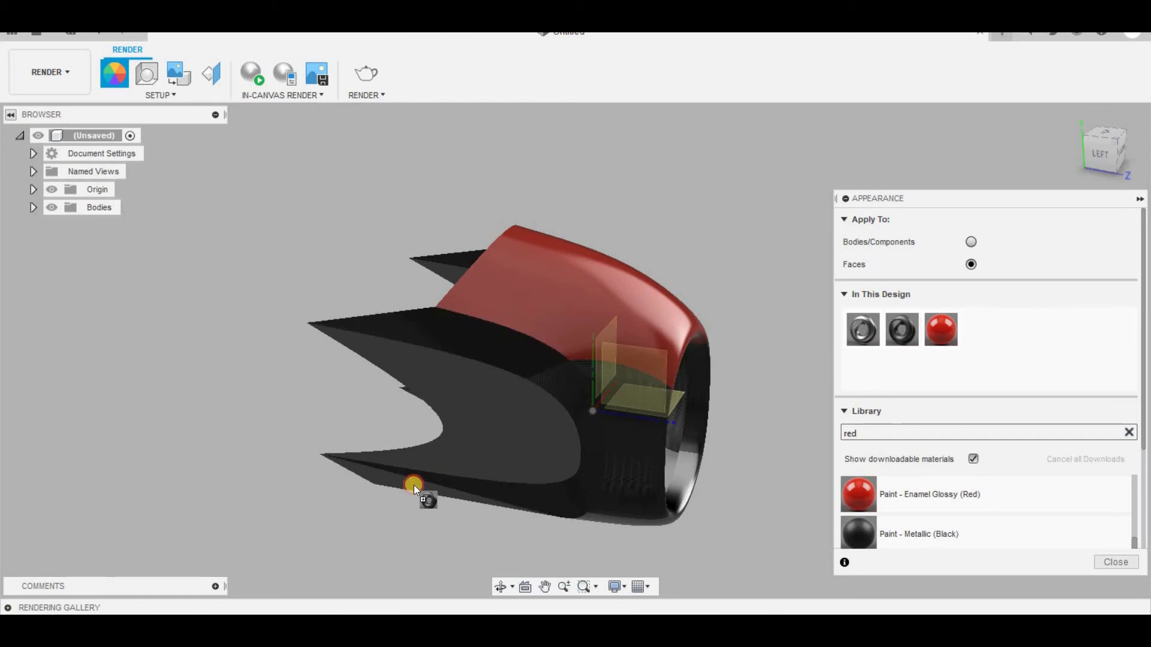
# Apply Paint - Enamel Glossy (Red) to the recessed side panels on both sides of the shell
pyautogui.moveTo(941, 330); pyautogui.dragTo(533, 419)
pyautogui.click(1113, 167)
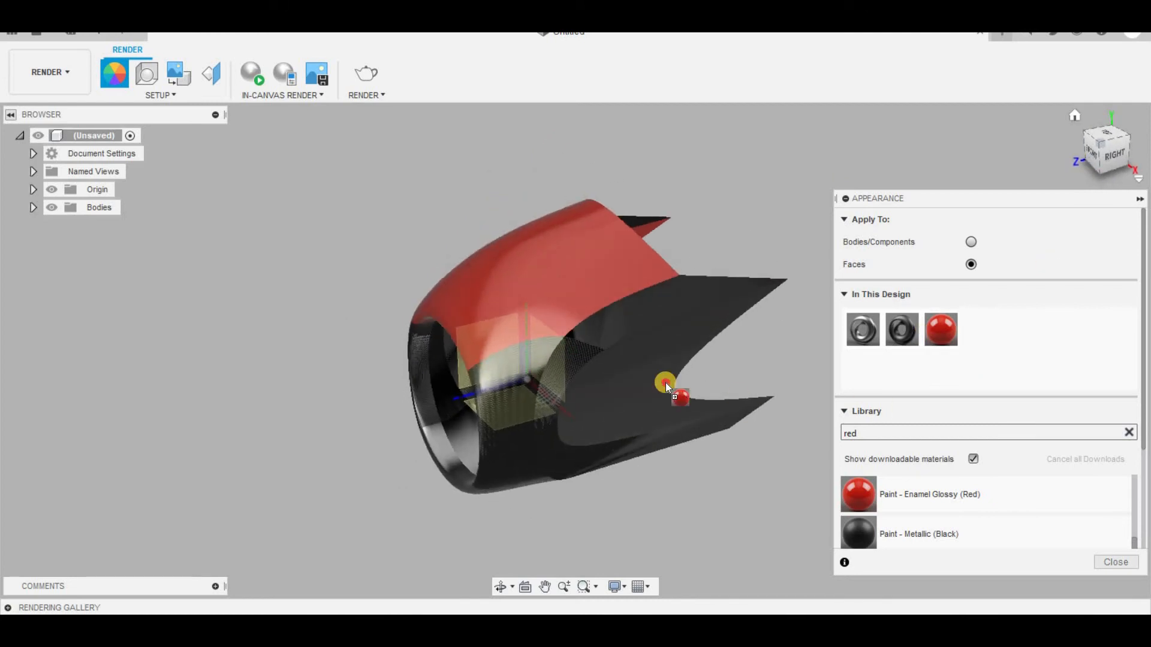
pyautogui.moveTo(1112, 155); pyautogui.dragTo(585, 482)
# Apply Carbon Fiber - Plain to the whole body, using Bodies/Components as the target
pyautogui.moveTo(911, 333); pyautogui.dragTo(557, 336)
pyautogui.click(578, 327)
pyautogui.click(1107, 158)
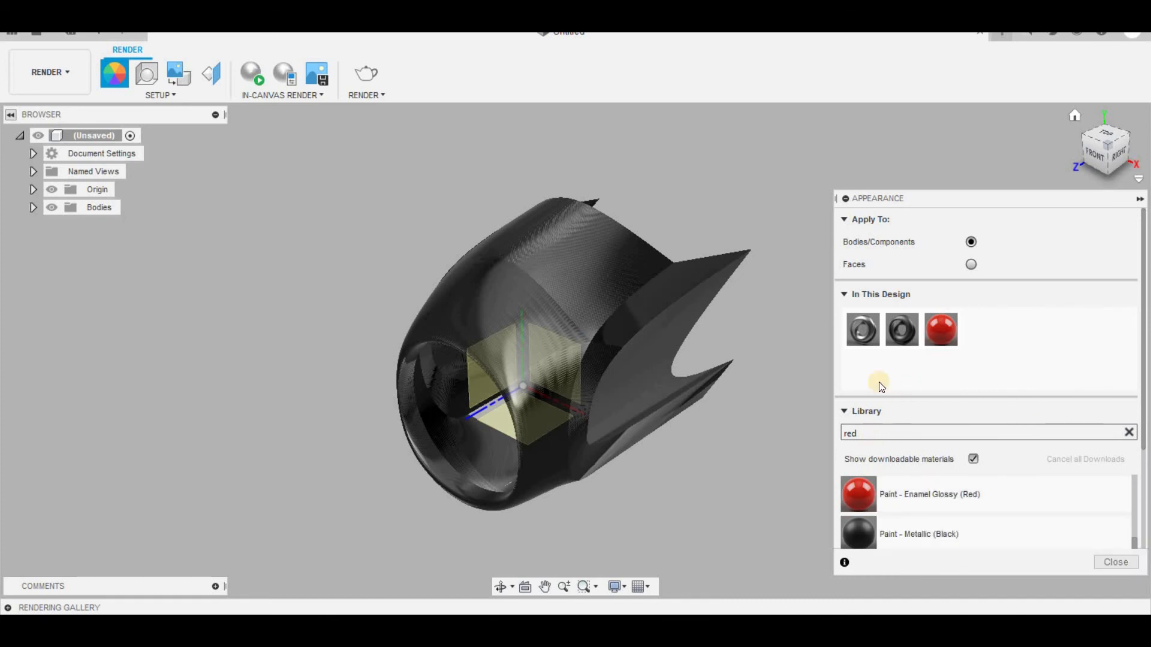
# Open the advanced settings of Carbon Fiber - Plain and lower its Base Highlights roughness to about 0.36
pyautogui.doubleClick(902, 329)
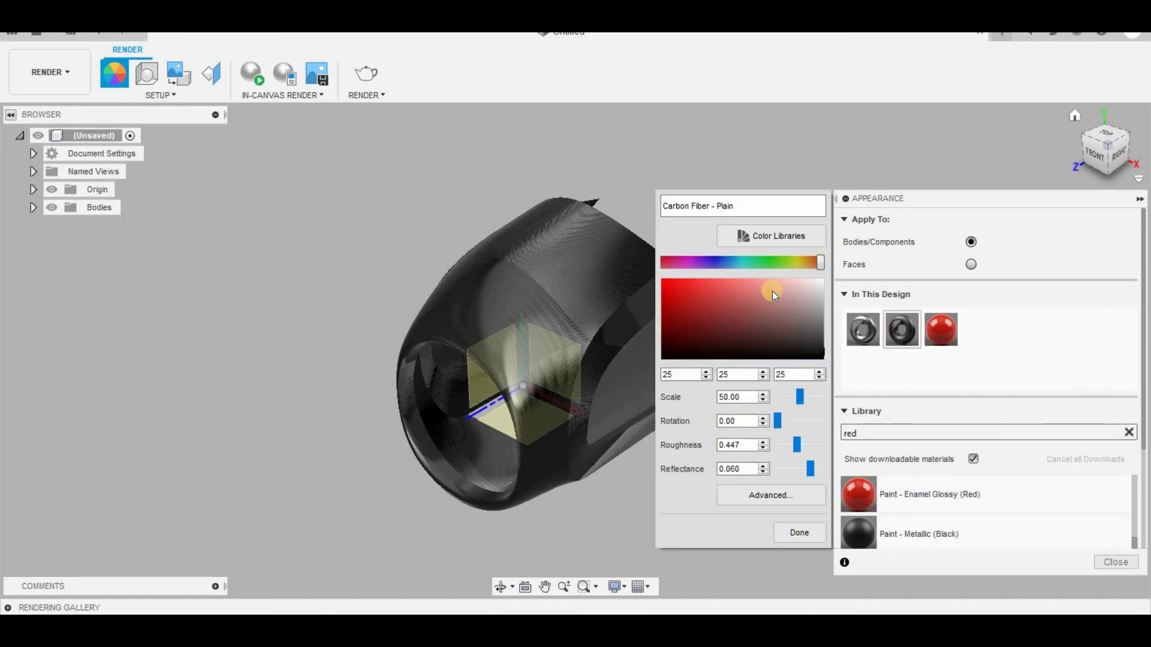
pyautogui.click(747, 493)
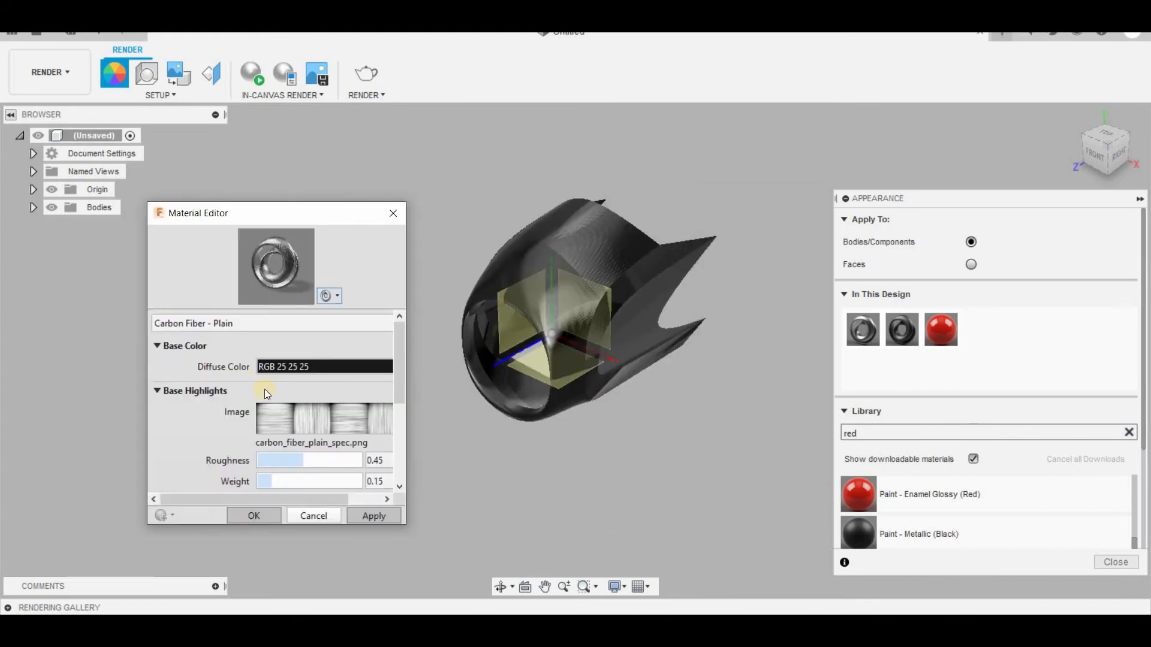
pyautogui.scroll(-3, 282, 414)
pyautogui.scroll(2, 282, 420)
pyautogui.moveTo(291, 427); pyautogui.dragTo(286, 432)
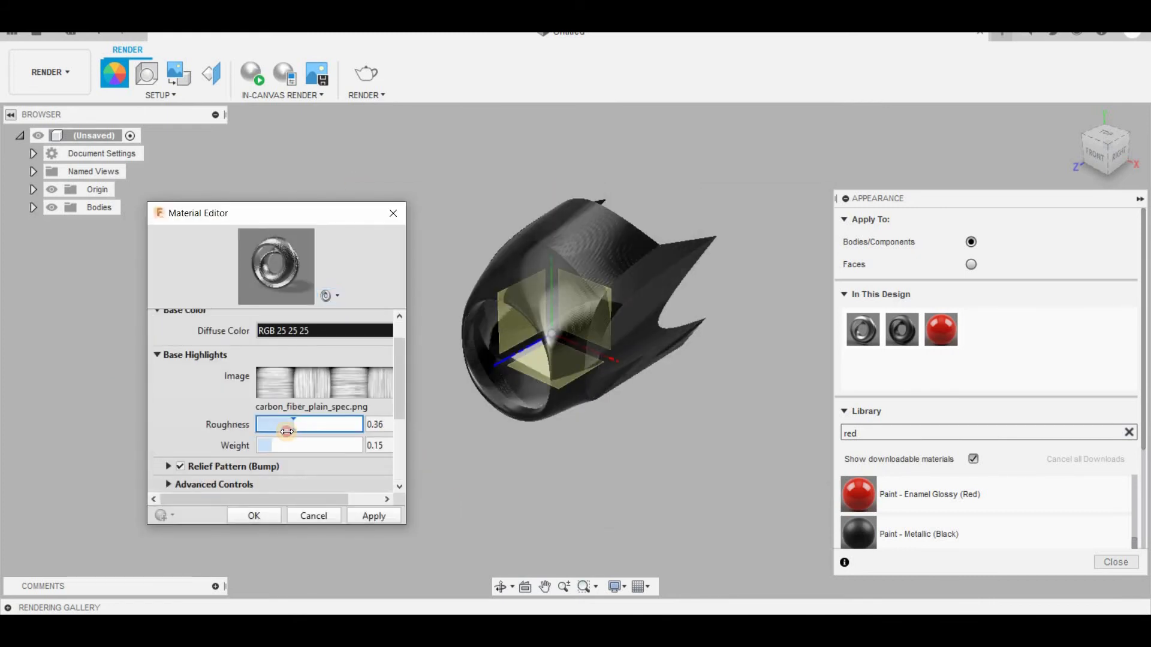
pyautogui.scroll(-3, 282, 487)
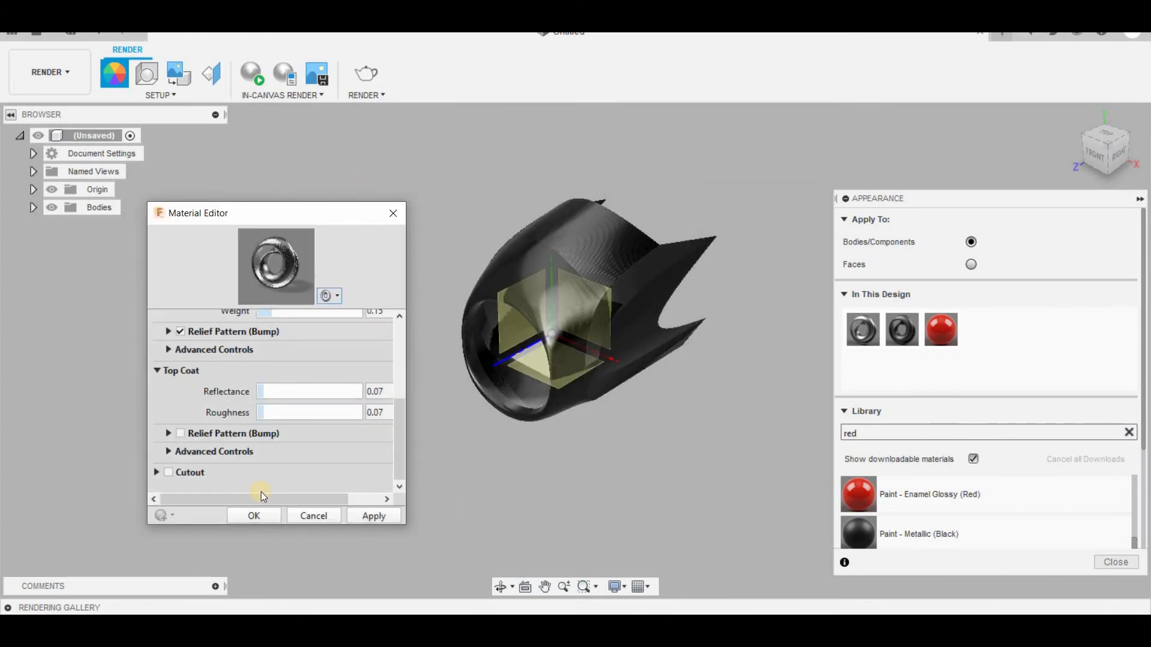
pyautogui.scroll(2, 261, 493)
pyautogui.scroll(-2, 243, 459)
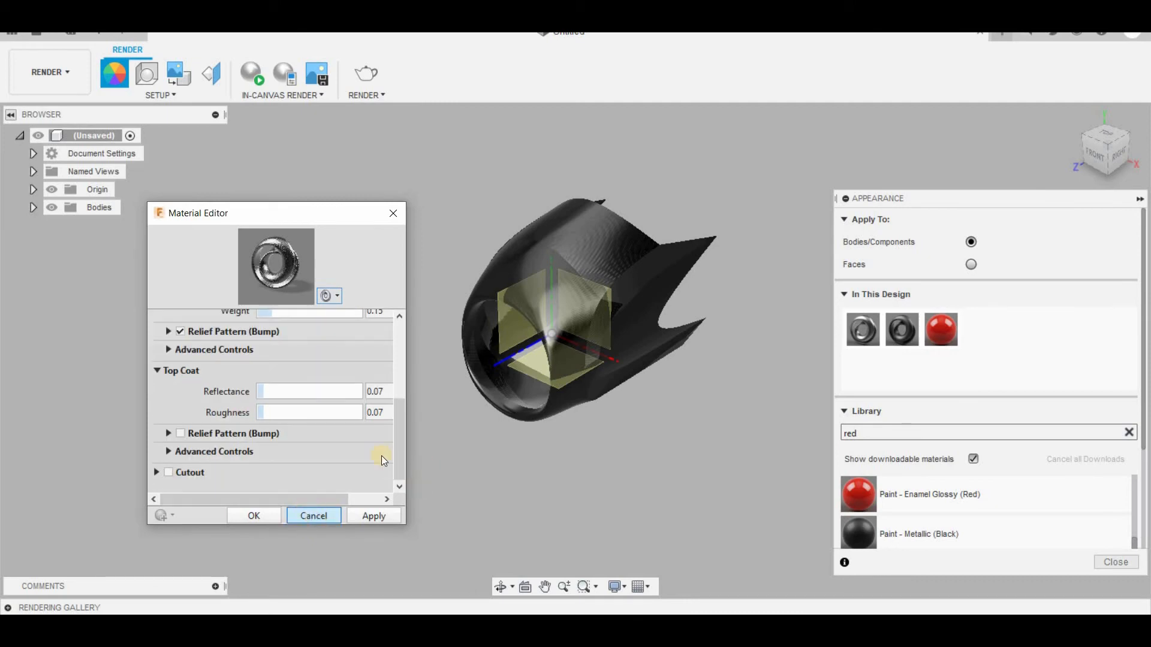
pyautogui.scroll(3, 617, 322)
# Close the appearance settings and start an in-canvas render of the model
pyautogui.moveTo(1028, 135); pyautogui.dragTo(1103, 163)
pyautogui.click(1115, 562)
pyautogui.scroll(-1, 877, 396)
pyautogui.click(363, 70)
pyautogui.click(677, 275)
pyautogui.click(252, 74)
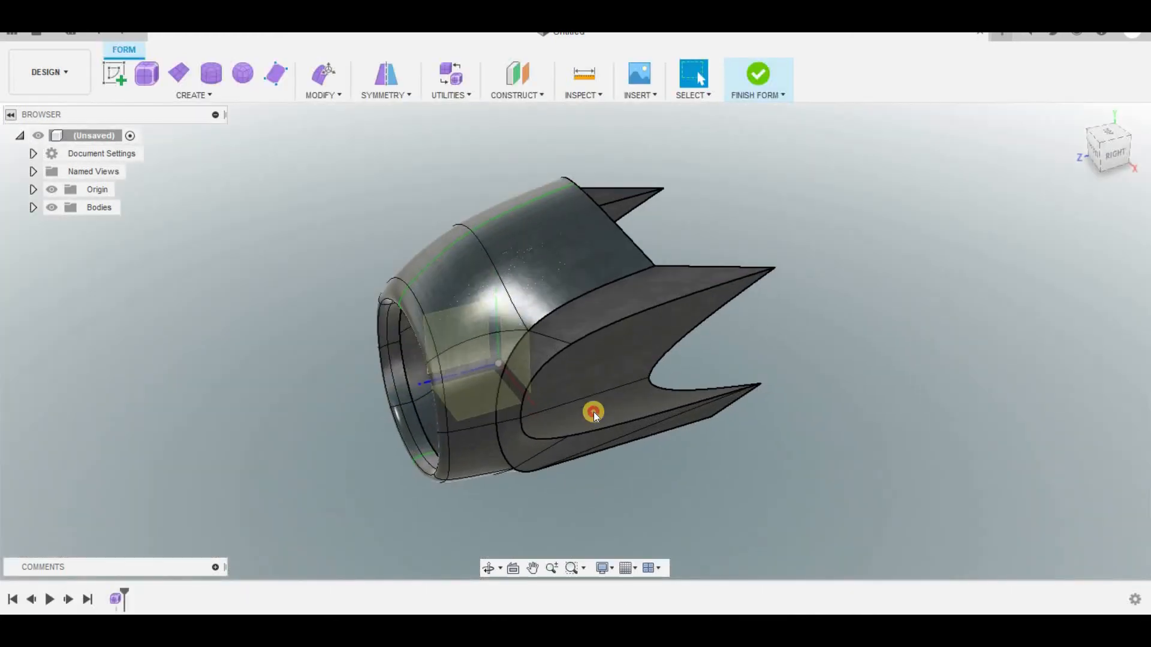
# Delete the recessed side panel faces between the rear arms in the form
pyautogui.click(624, 387)
pyautogui.rightClick(624, 369)
pyautogui.click(558, 345)
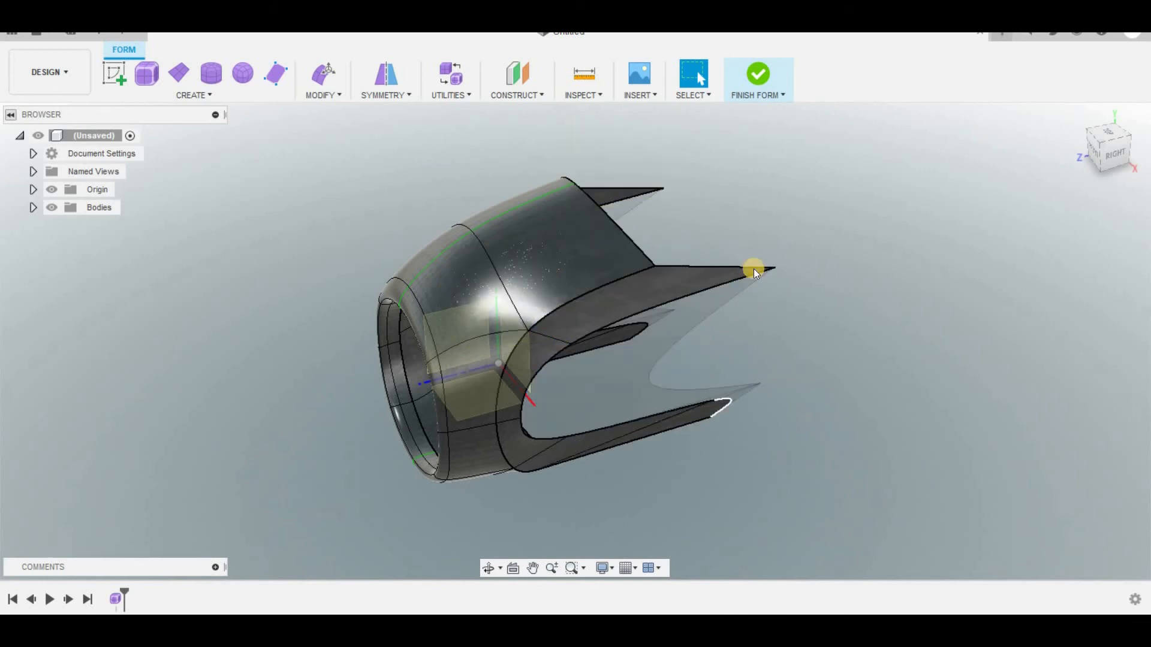
# Edit the form and pull the upper arm's tip vertex inward to shorten the arm
pyautogui.click(778, 271)
pyautogui.rightClick(778, 271)
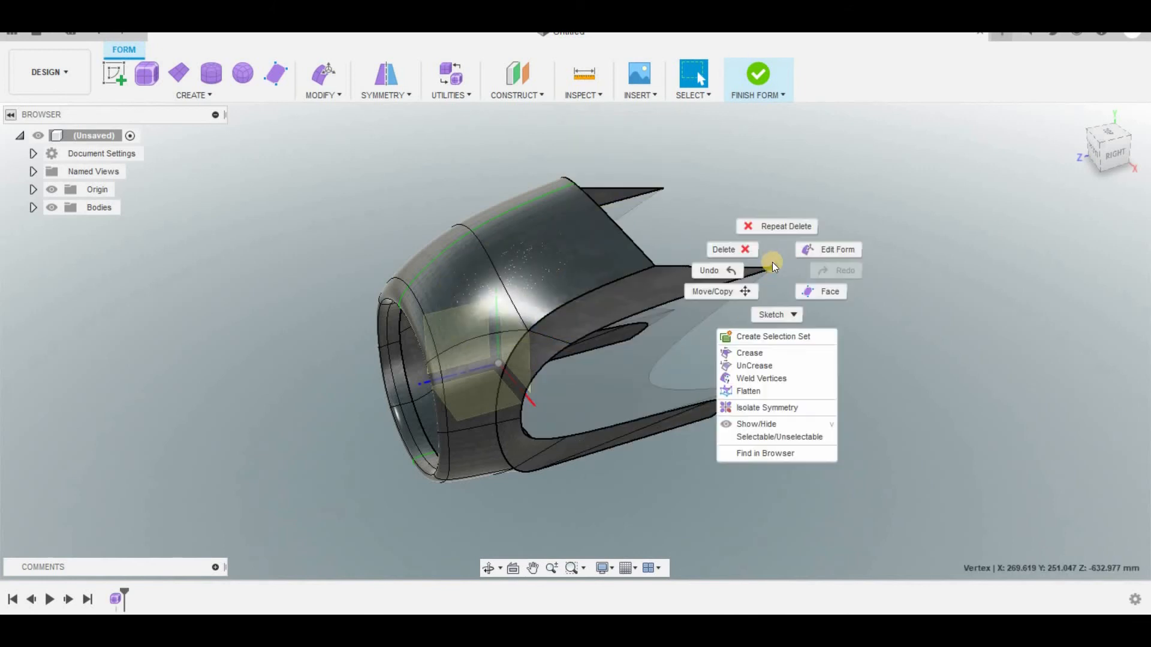
pyautogui.click(804, 250)
pyautogui.moveTo(727, 270); pyautogui.dragTo(706, 287)
# Pull the lower corner vertex at the lower arm's end far rearward, about 393 mm, to extend it into a long point
pyautogui.click(730, 400)
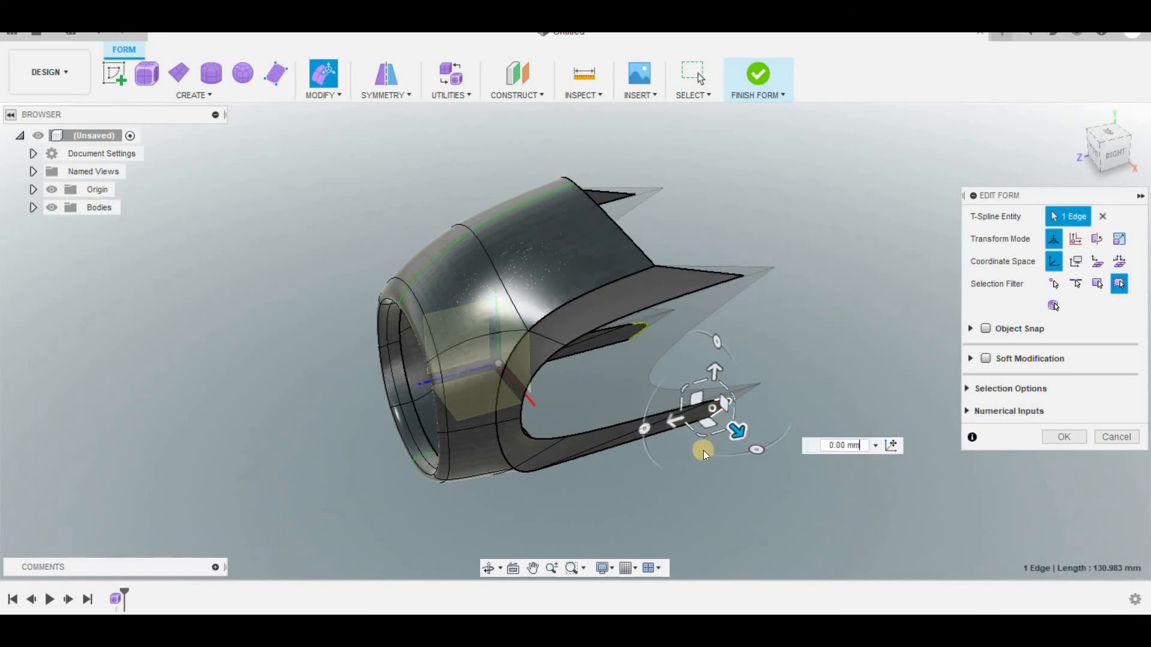
pyautogui.scroll(3, 710, 402)
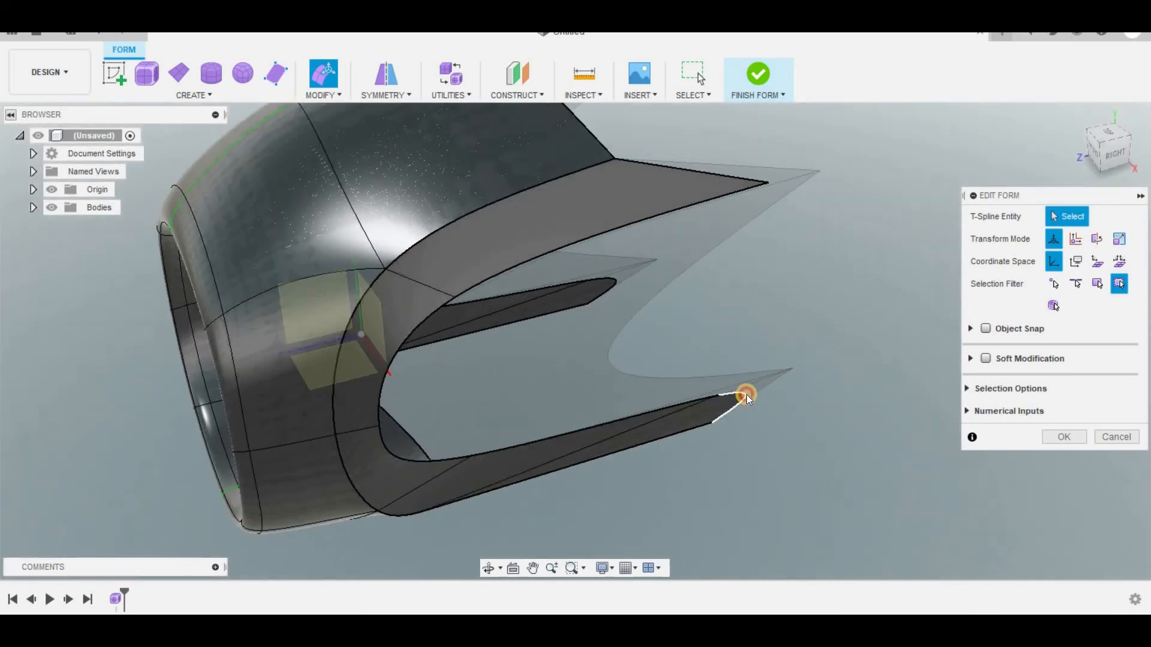
pyautogui.click(812, 405)
pyautogui.click(711, 424)
pyautogui.click(664, 437)
pyautogui.click(712, 425)
pyautogui.moveTo(673, 435); pyautogui.dragTo(846, 303)
pyautogui.scroll(-2, 579, 370)
pyautogui.scroll(2, 1020, 264)
# Try to delete the lower arm's diagonal edge and tip vertex within the form edit, and cancel the edit
pyautogui.click(1113, 154)
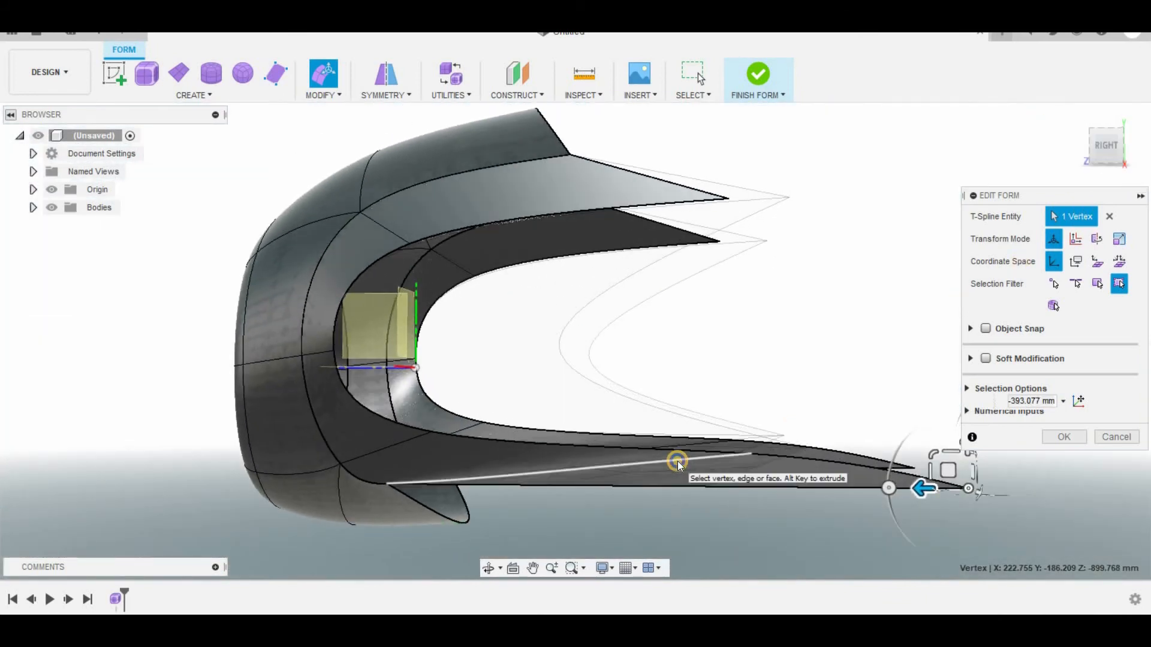
pyautogui.rightClick(676, 462)
pyautogui.click(639, 442)
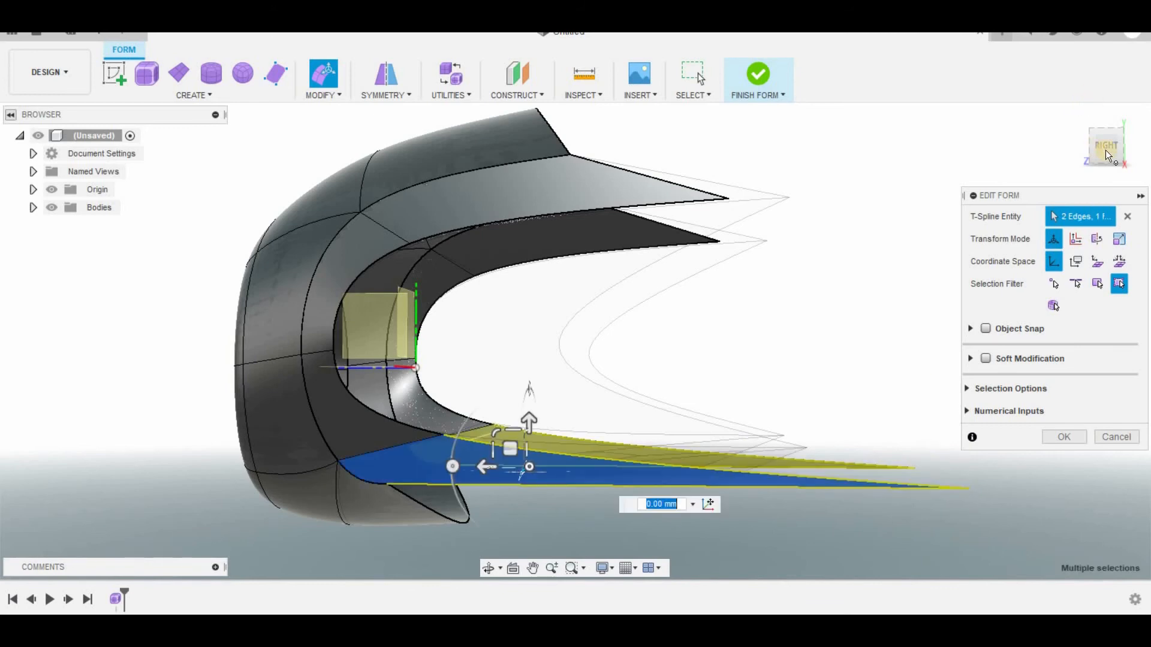
pyautogui.moveTo(1105, 154)
pyautogui.mouseDown()
pyautogui.moveTo(977, 142)
pyautogui.moveTo(1002, 121)
pyautogui.moveTo(1112, 151)
pyautogui.mouseUp()
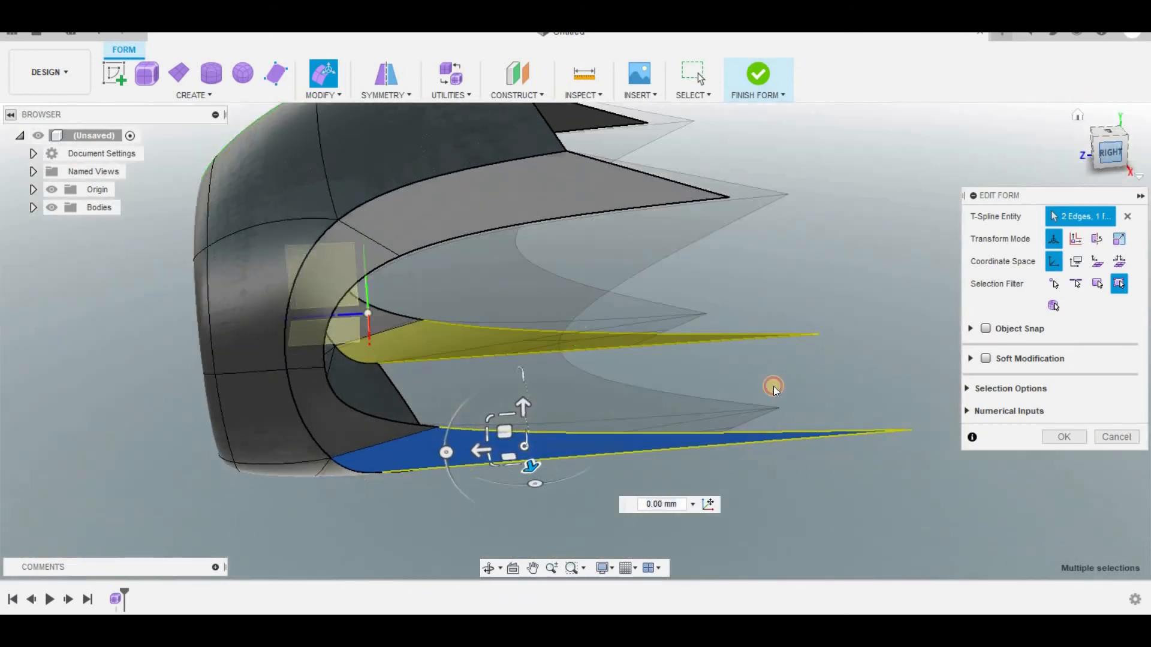
pyautogui.click(782, 377)
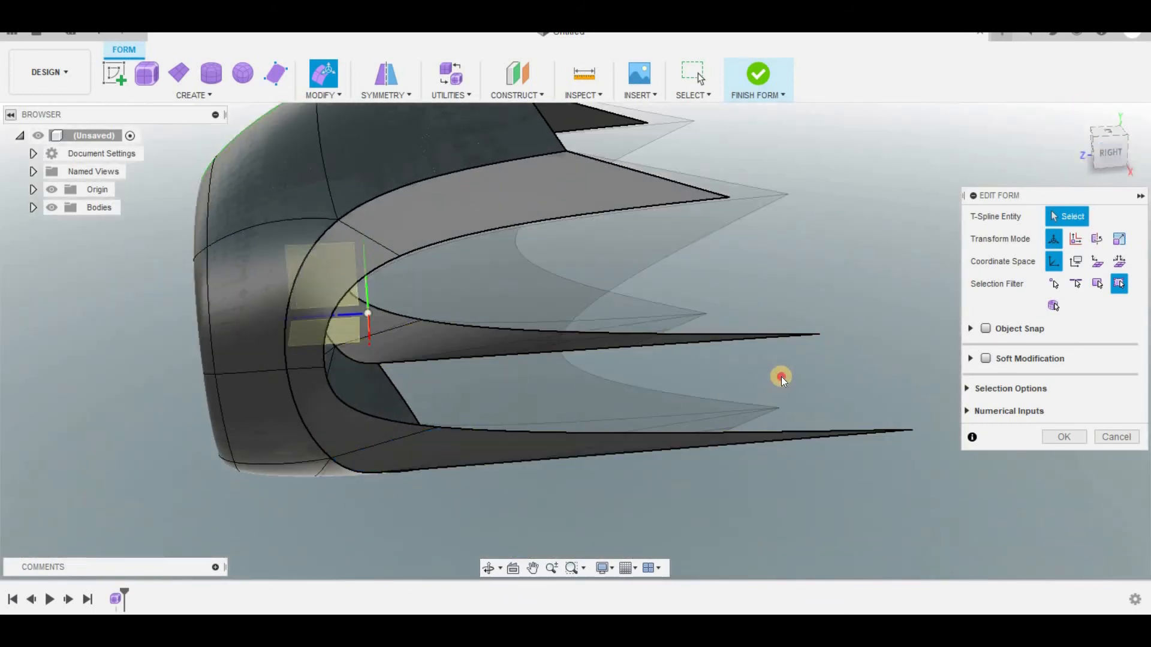
pyautogui.click(797, 424)
pyautogui.click(910, 432)
pyautogui.rightClick(912, 432)
pyautogui.click(866, 411)
pyautogui.click(1109, 437)
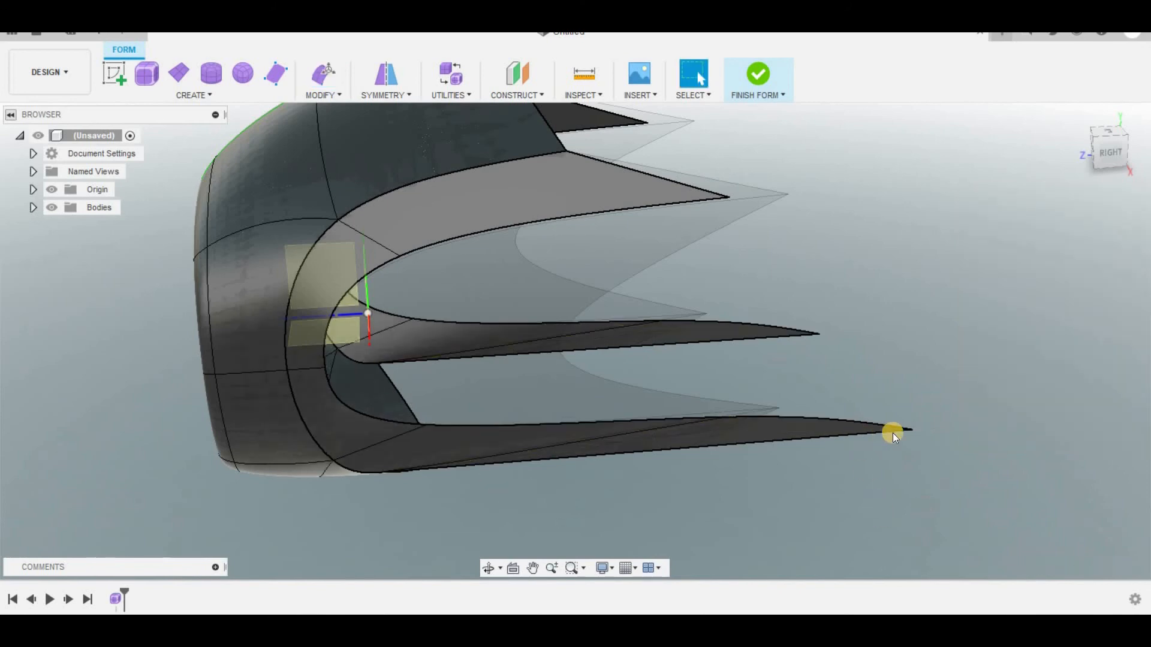
# Delete the extended tip vertex of the lower arm
pyautogui.click(914, 432)
pyautogui.rightClick(912, 431)
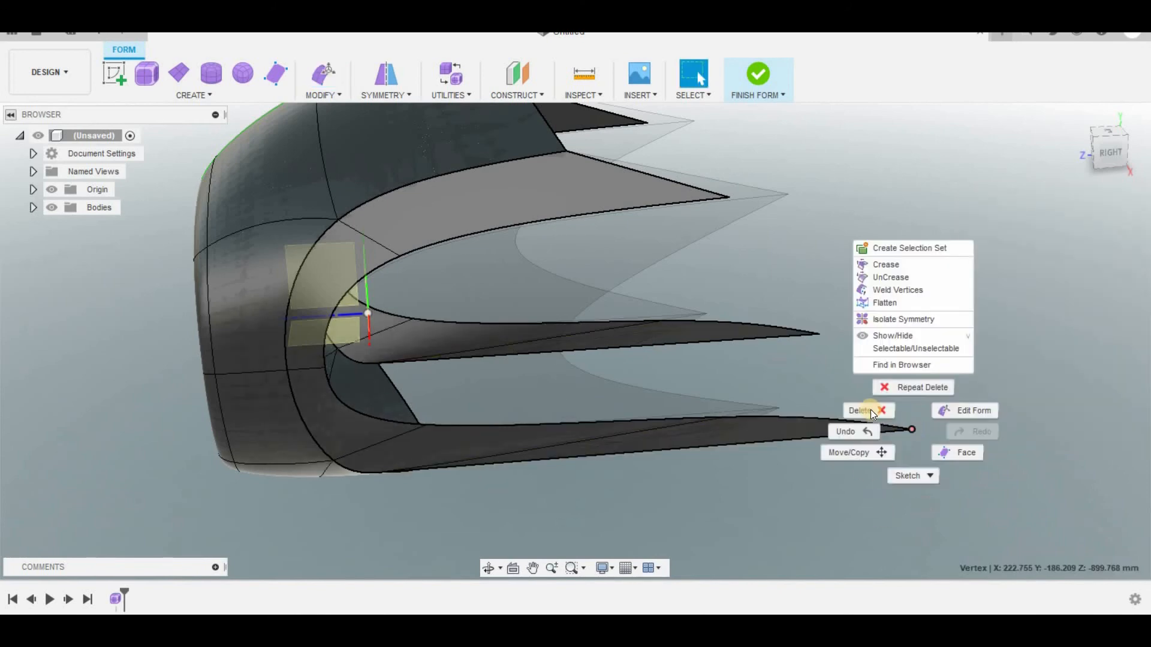
pyautogui.click(864, 419)
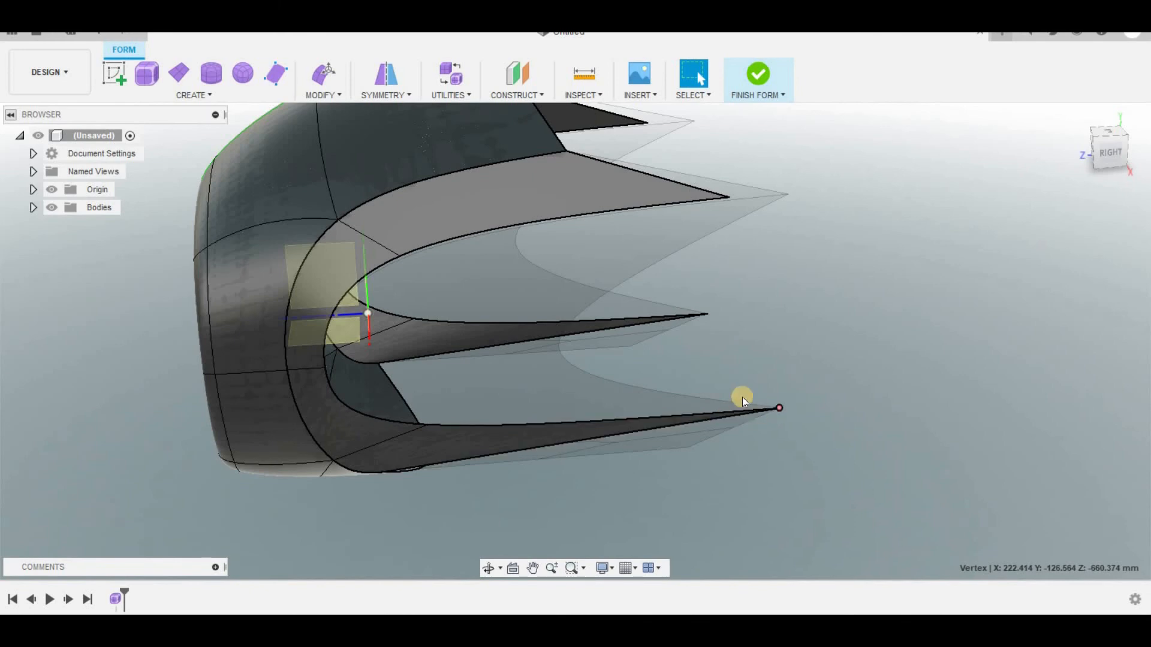
# Pull the lower arm's remaining tip vertex toward the front to shorten the arm and confirm the form edit
pyautogui.rightClick(750, 406)
pyautogui.click(835, 389)
pyautogui.moveTo(513, 382); pyautogui.dragTo(571, 371)
pyautogui.click(732, 321)
pyautogui.keyDown('shift'); pyautogui.moveTo(732, 344); pyautogui.dragTo(1077, 162, button='middle'); pyautogui.keyUp('shift')
pyautogui.moveTo(35, 141)
pyautogui.keyDown('shift'); pyautogui.mouseDown(button='middle')
pyautogui.moveTo(123, 144)
pyautogui.moveTo(98, 154)
pyautogui.moveTo(1102, 156)
pyautogui.moveTo(173, 134)
pyautogui.moveTo(221, 141)
pyautogui.moveTo(22, 160)
pyautogui.moveTo(853, 486)
pyautogui.moveTo(725, 496)
pyautogui.moveTo(614, 477)
pyautogui.moveTo(417, 498)
pyautogui.mouseUp(button='middle'); pyautogui.keyUp('shift')
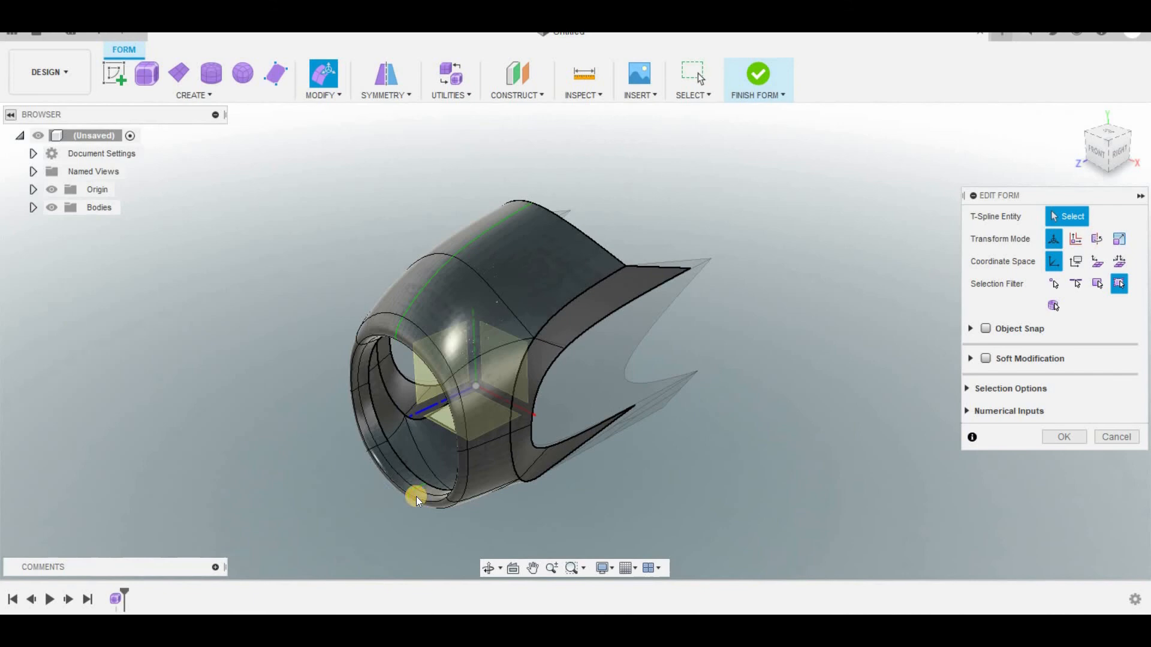
pyautogui.scroll(2, 297, 498)
pyautogui.click(1064, 440)
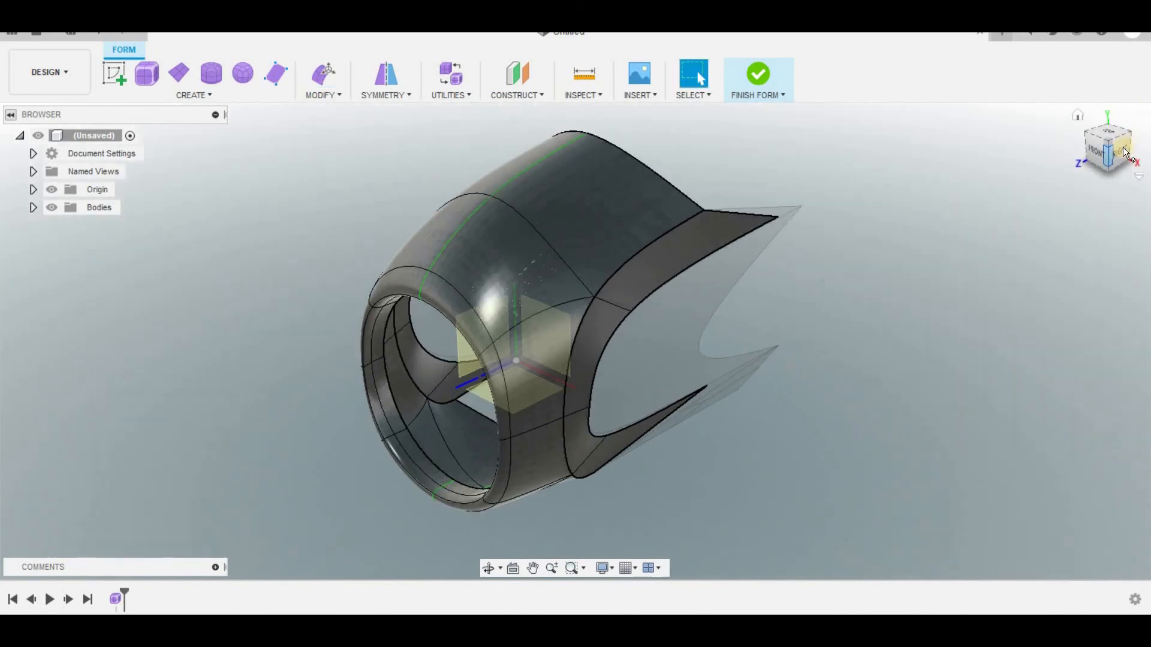